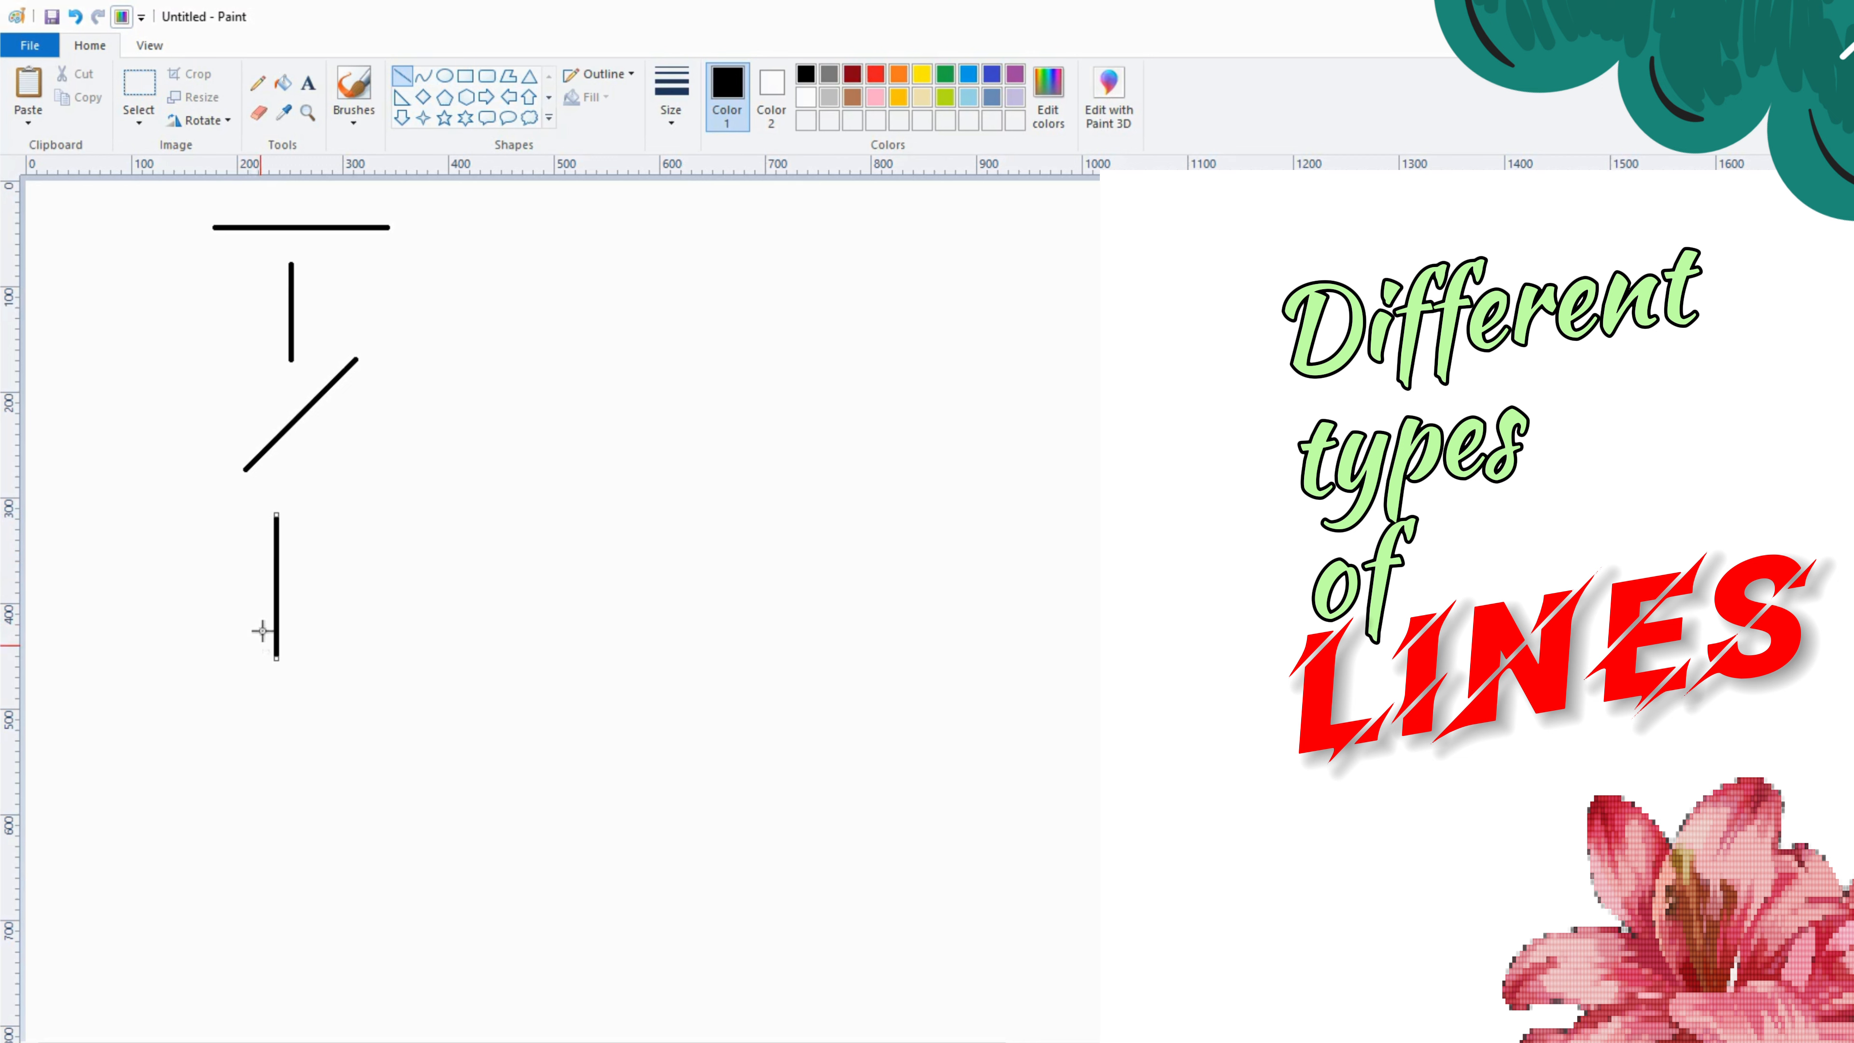
Step: Complete the parallel pair with a second vertical line and draw a perpendicular figure below it, a vertical line standing on a horizontal base
drag(293, 515, 285, 818)
drag(187, 819, 368, 830)
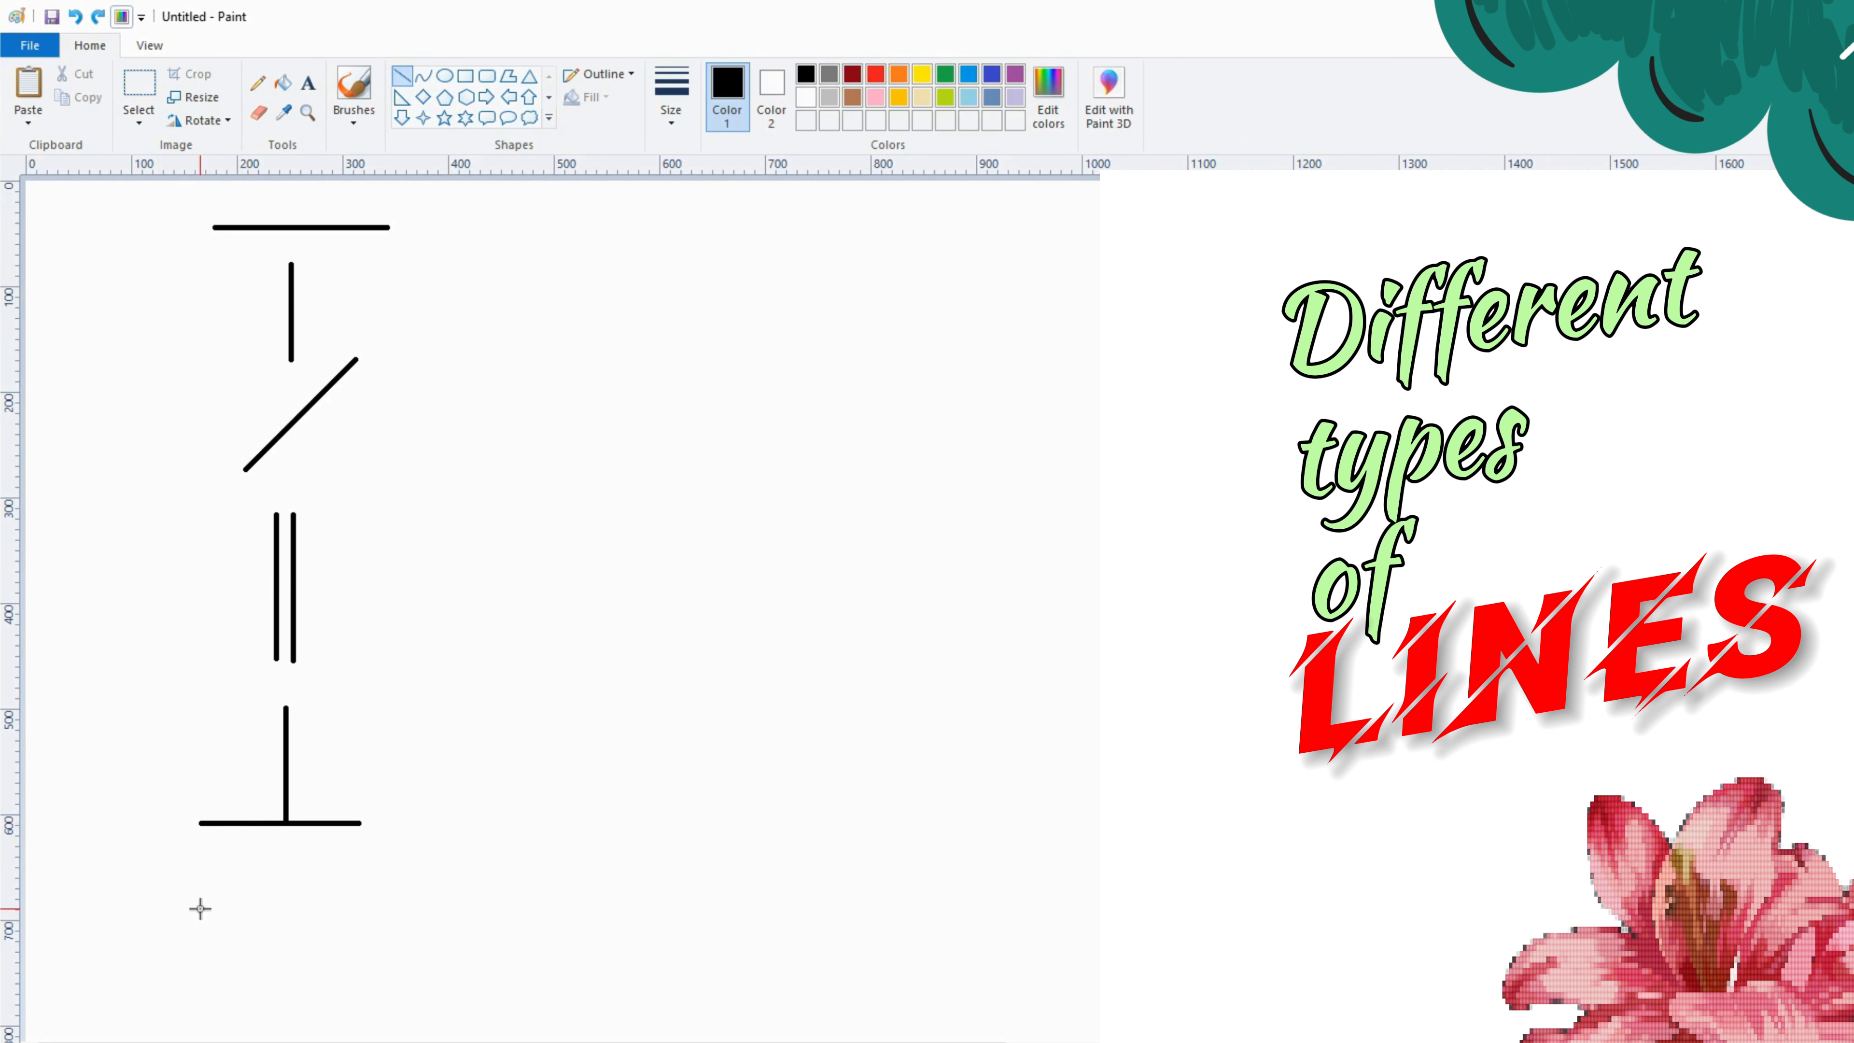
Step: Draw a thin horizontal line below the perpendicular figure and another beneath it in the thickest line size
drag(198, 913, 351, 916)
click(573, 590)
click(667, 102)
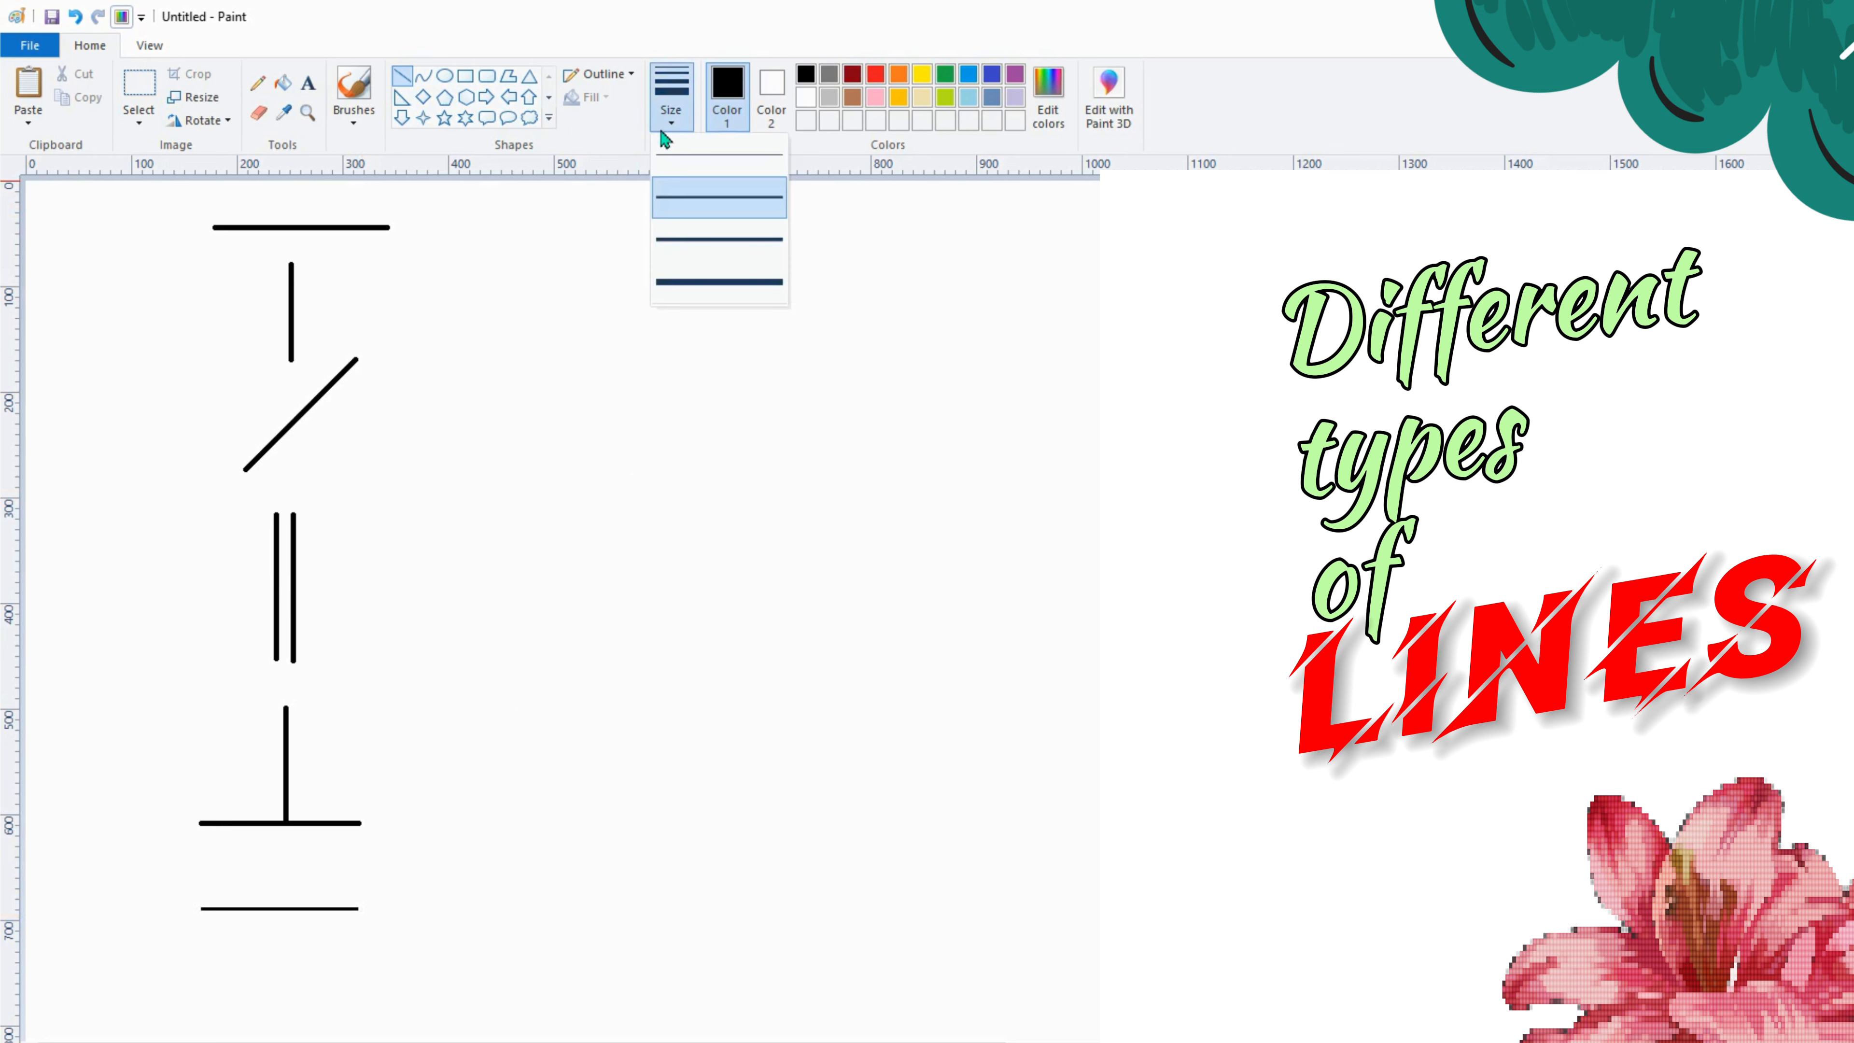
click(691, 281)
drag(205, 973, 349, 994)
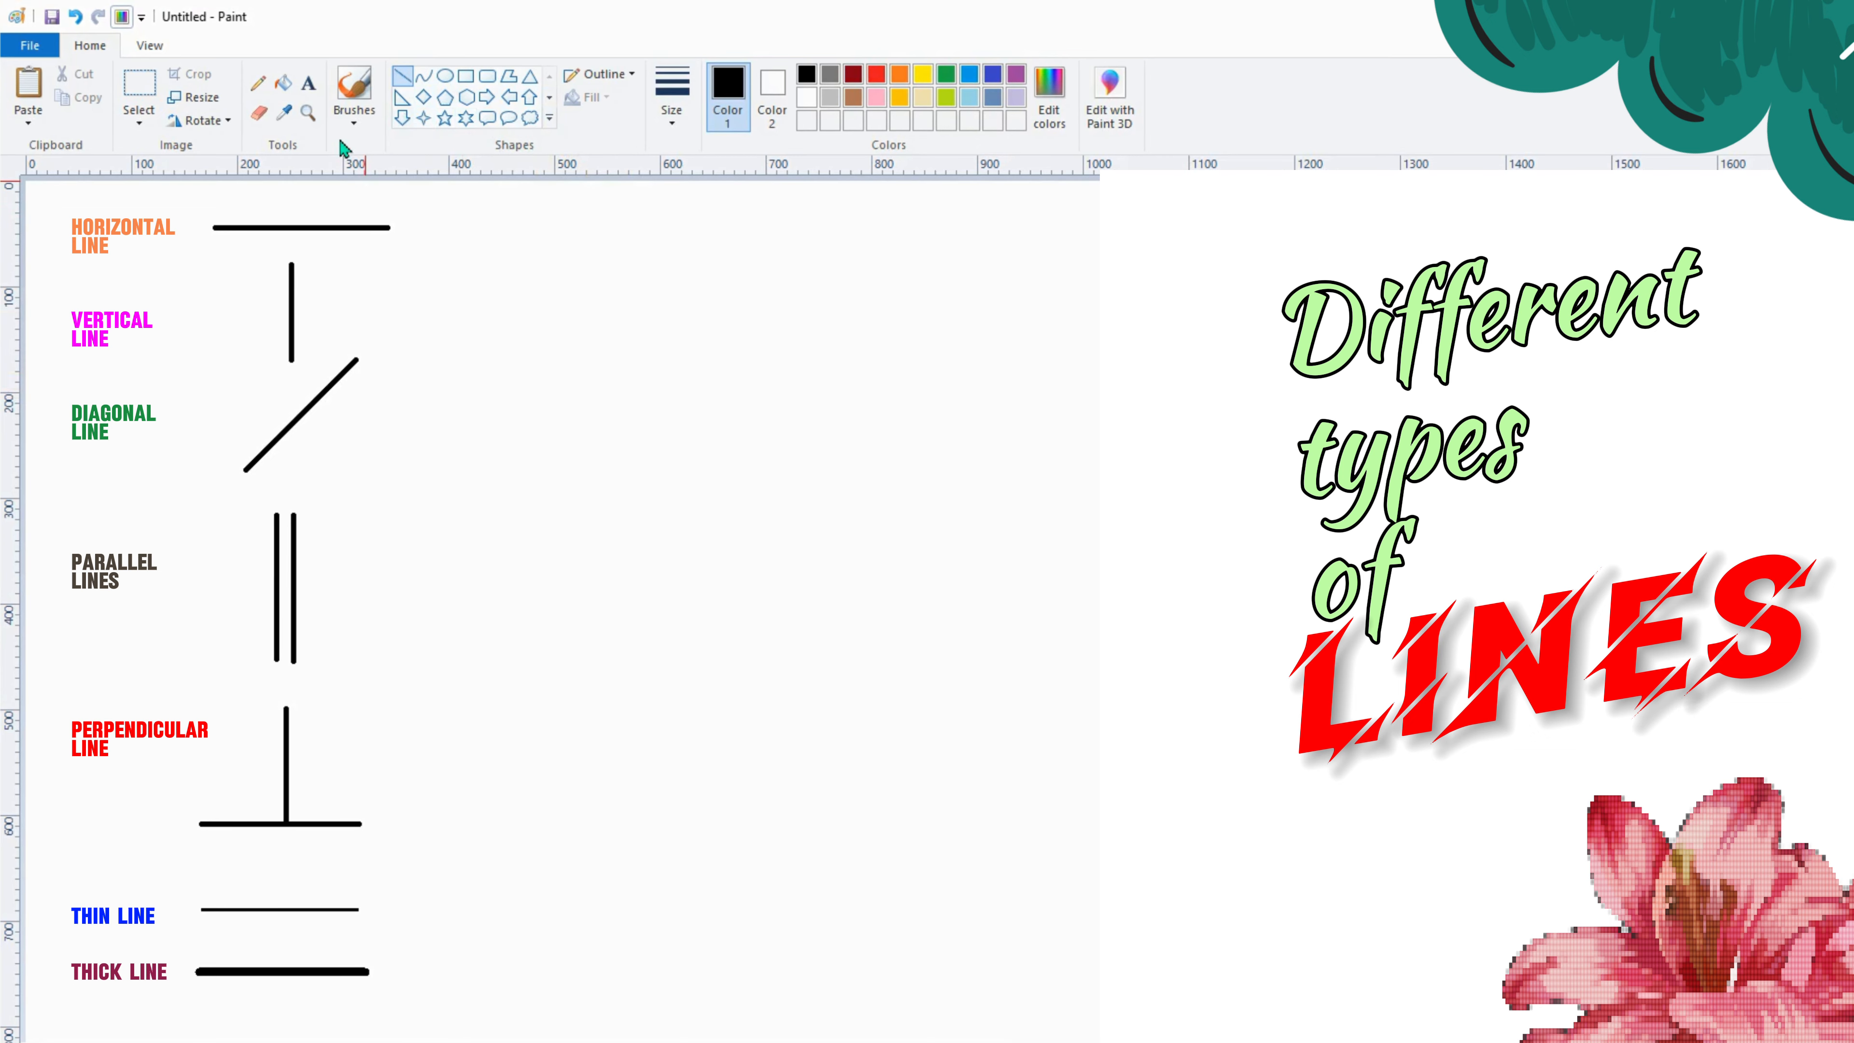
Step: Make a dotted line from a text row of eleven periods at the top of the canvas, across from the horizontal line
click(308, 82)
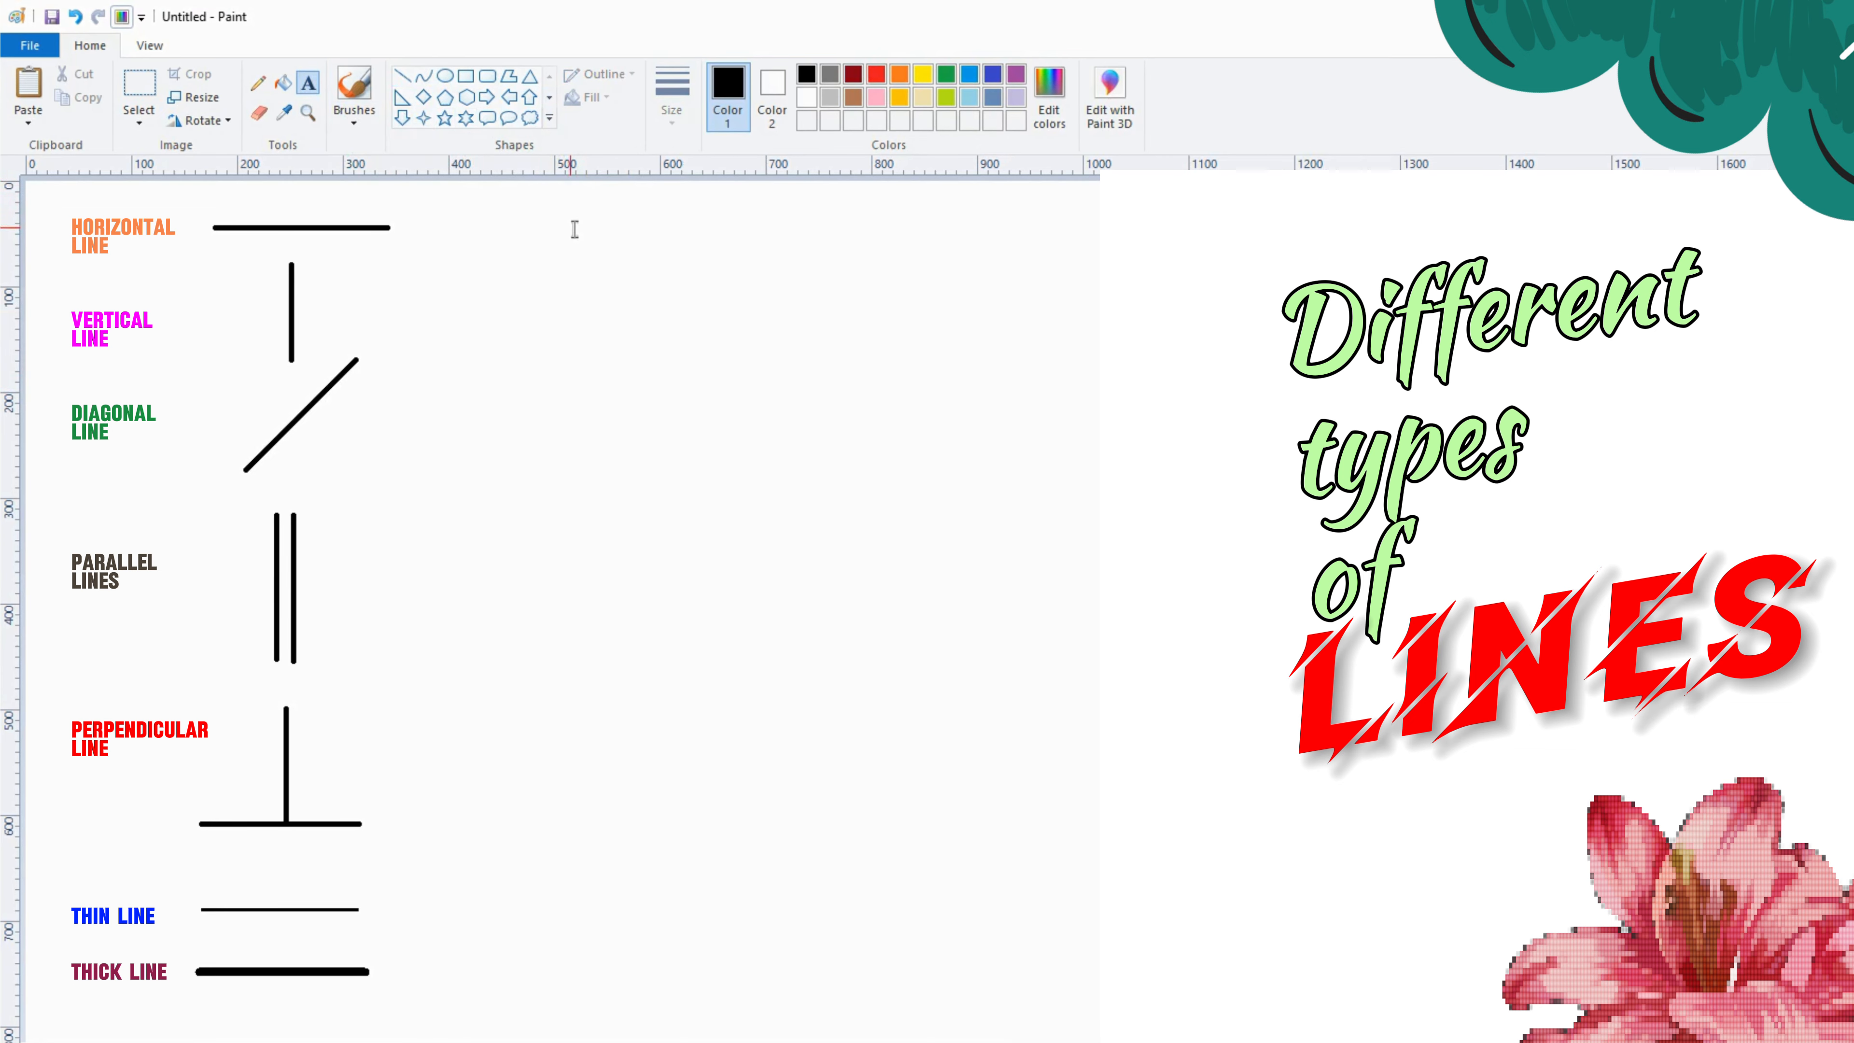
click(639, 182)
text(...........)
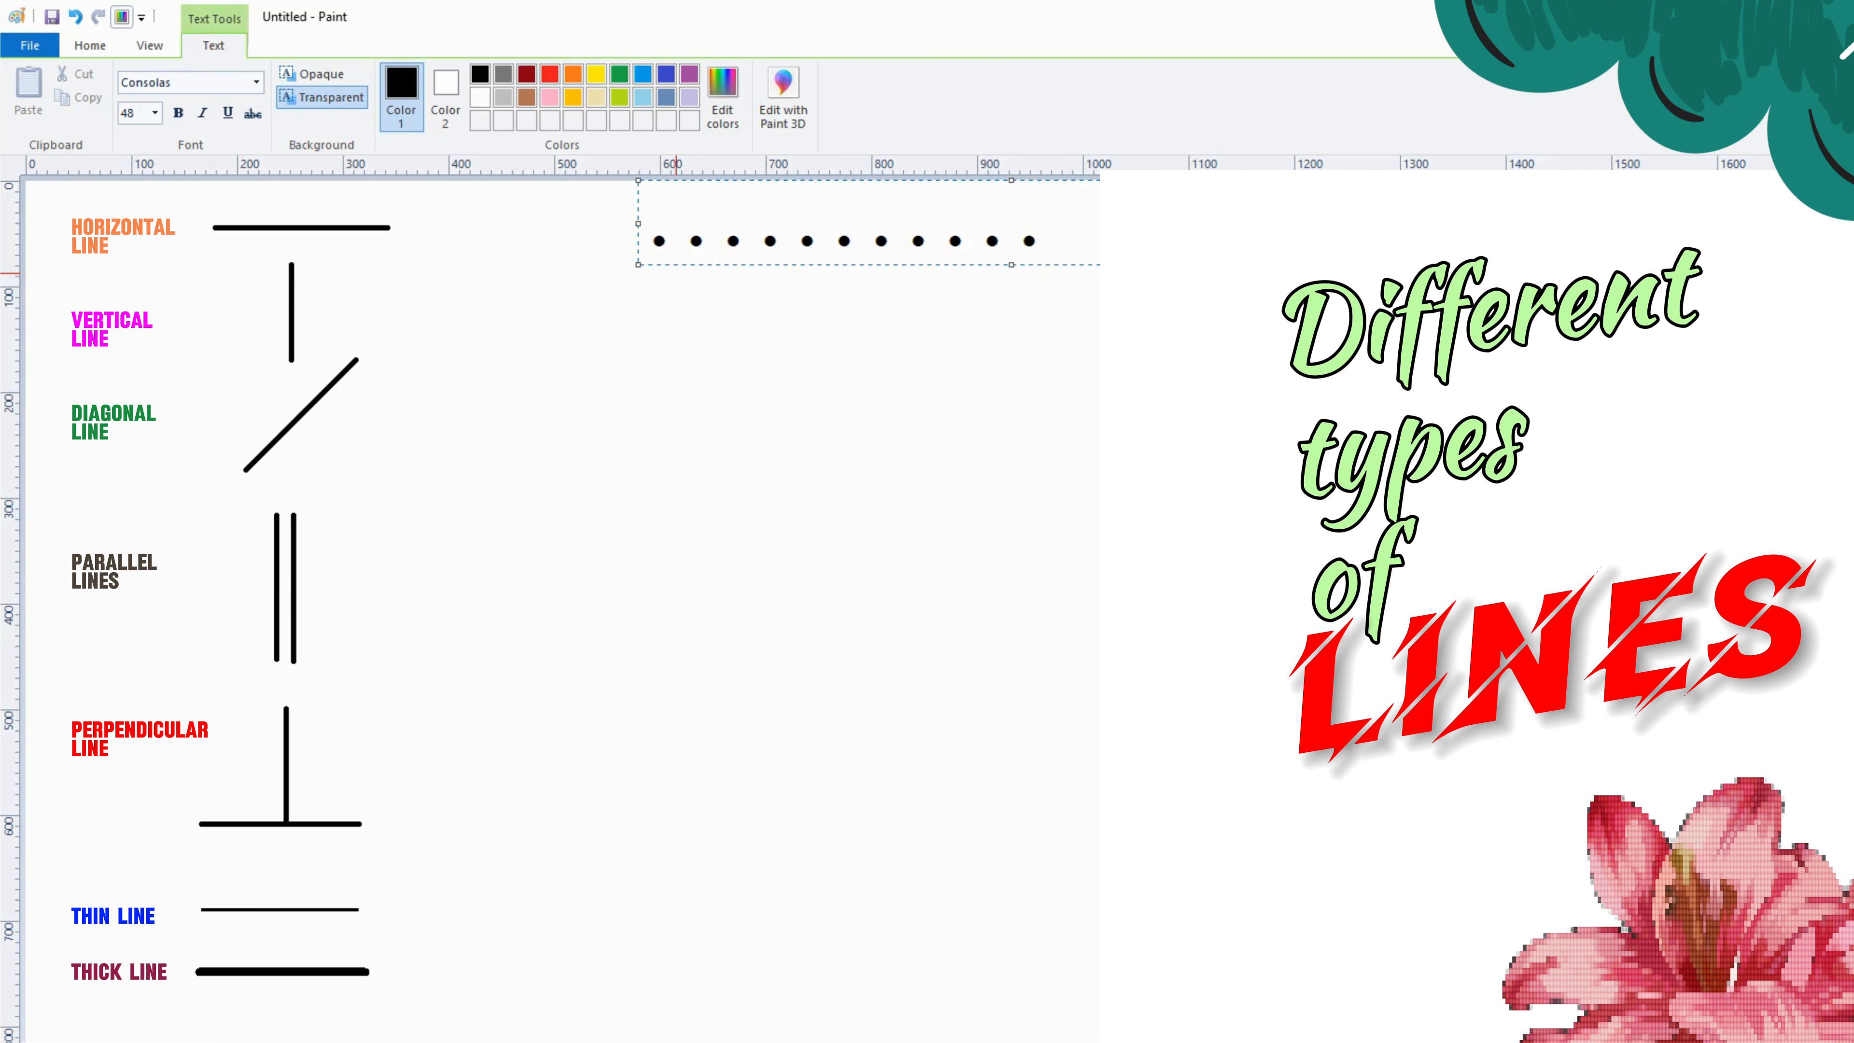
click(653, 317)
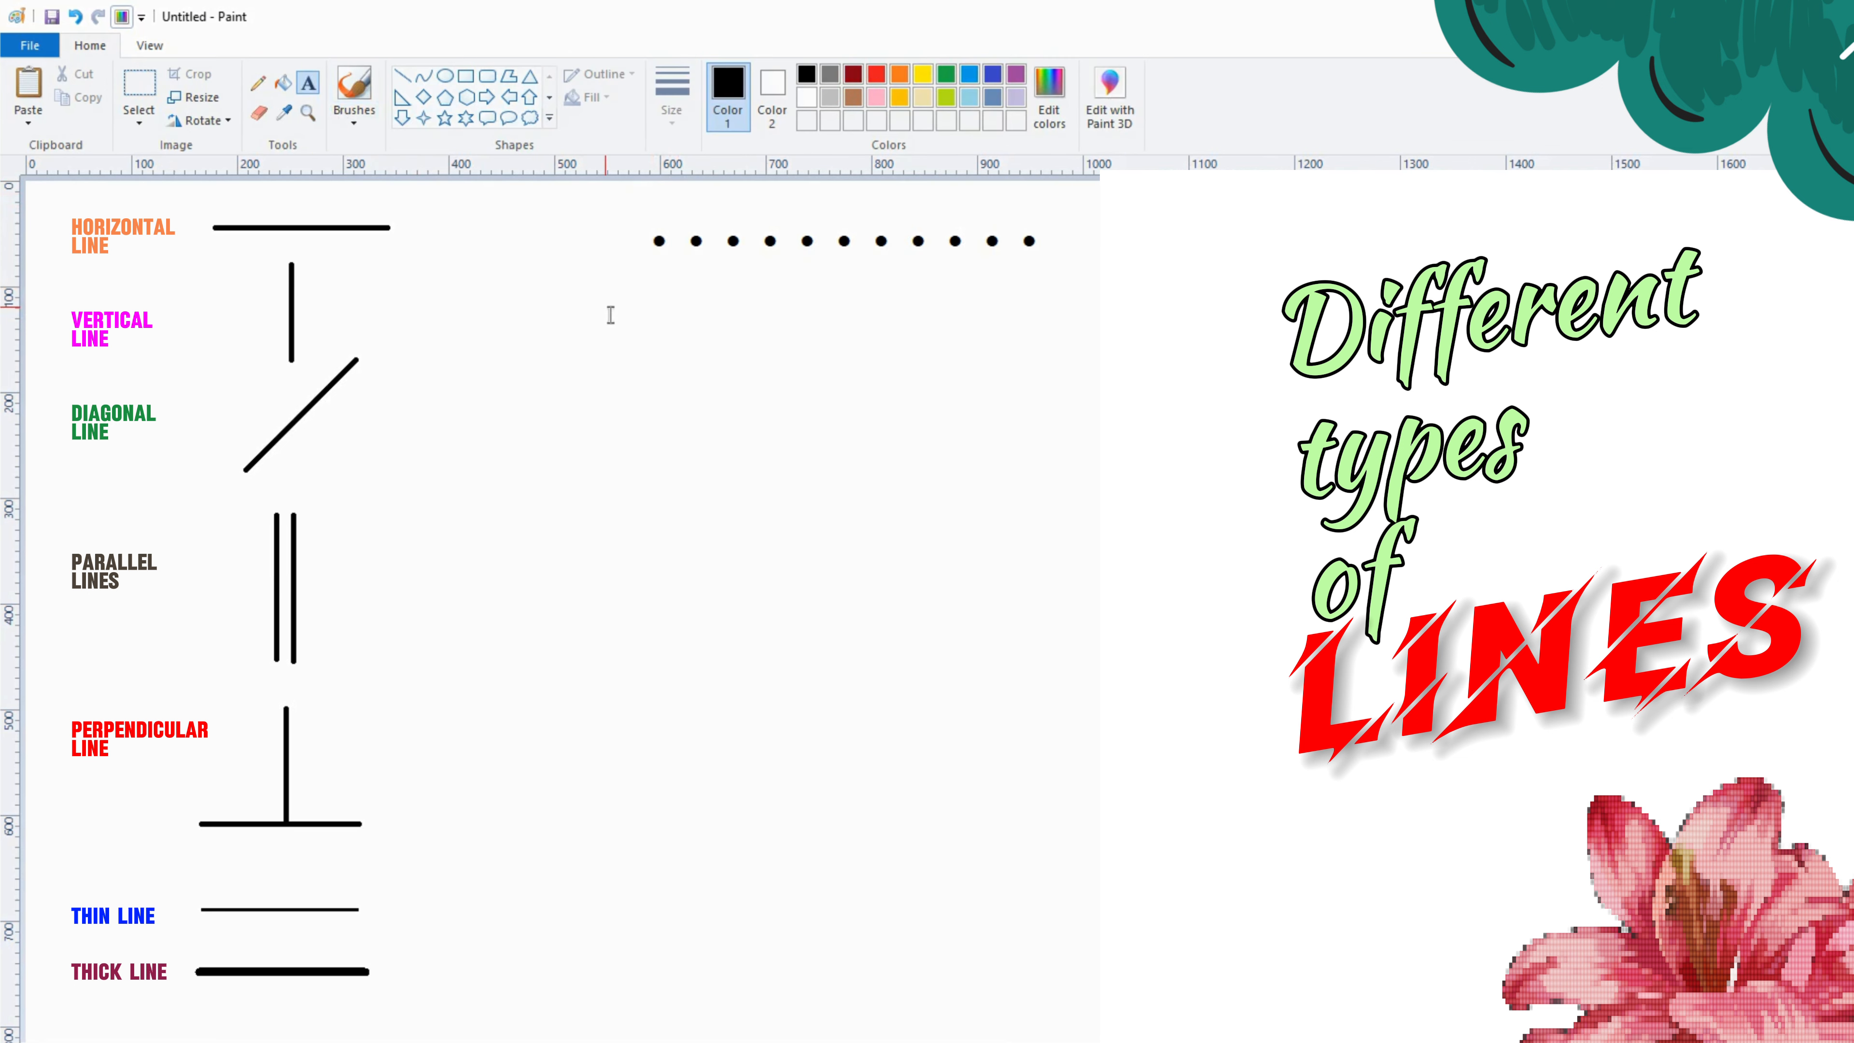
Step: Make a dashed line from a text row of eleven hyphens just below the dotted line
click(653, 304)
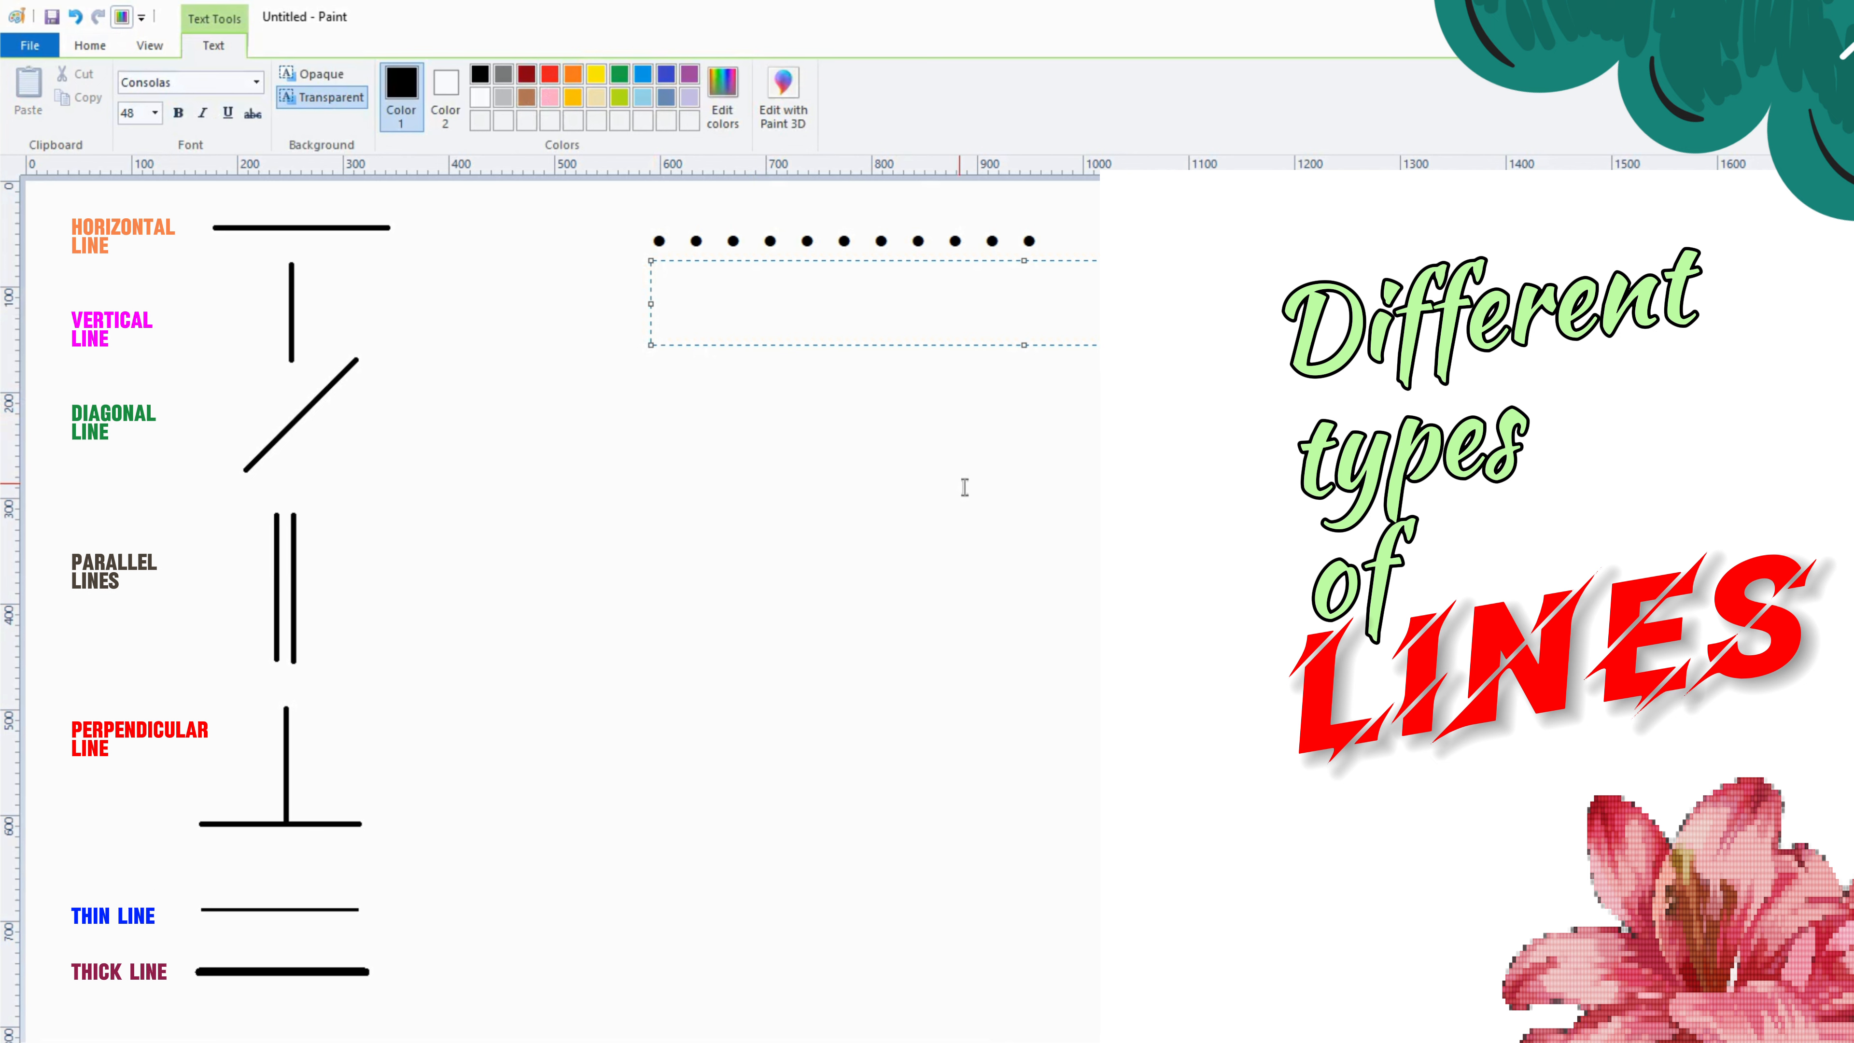
text(-----------)
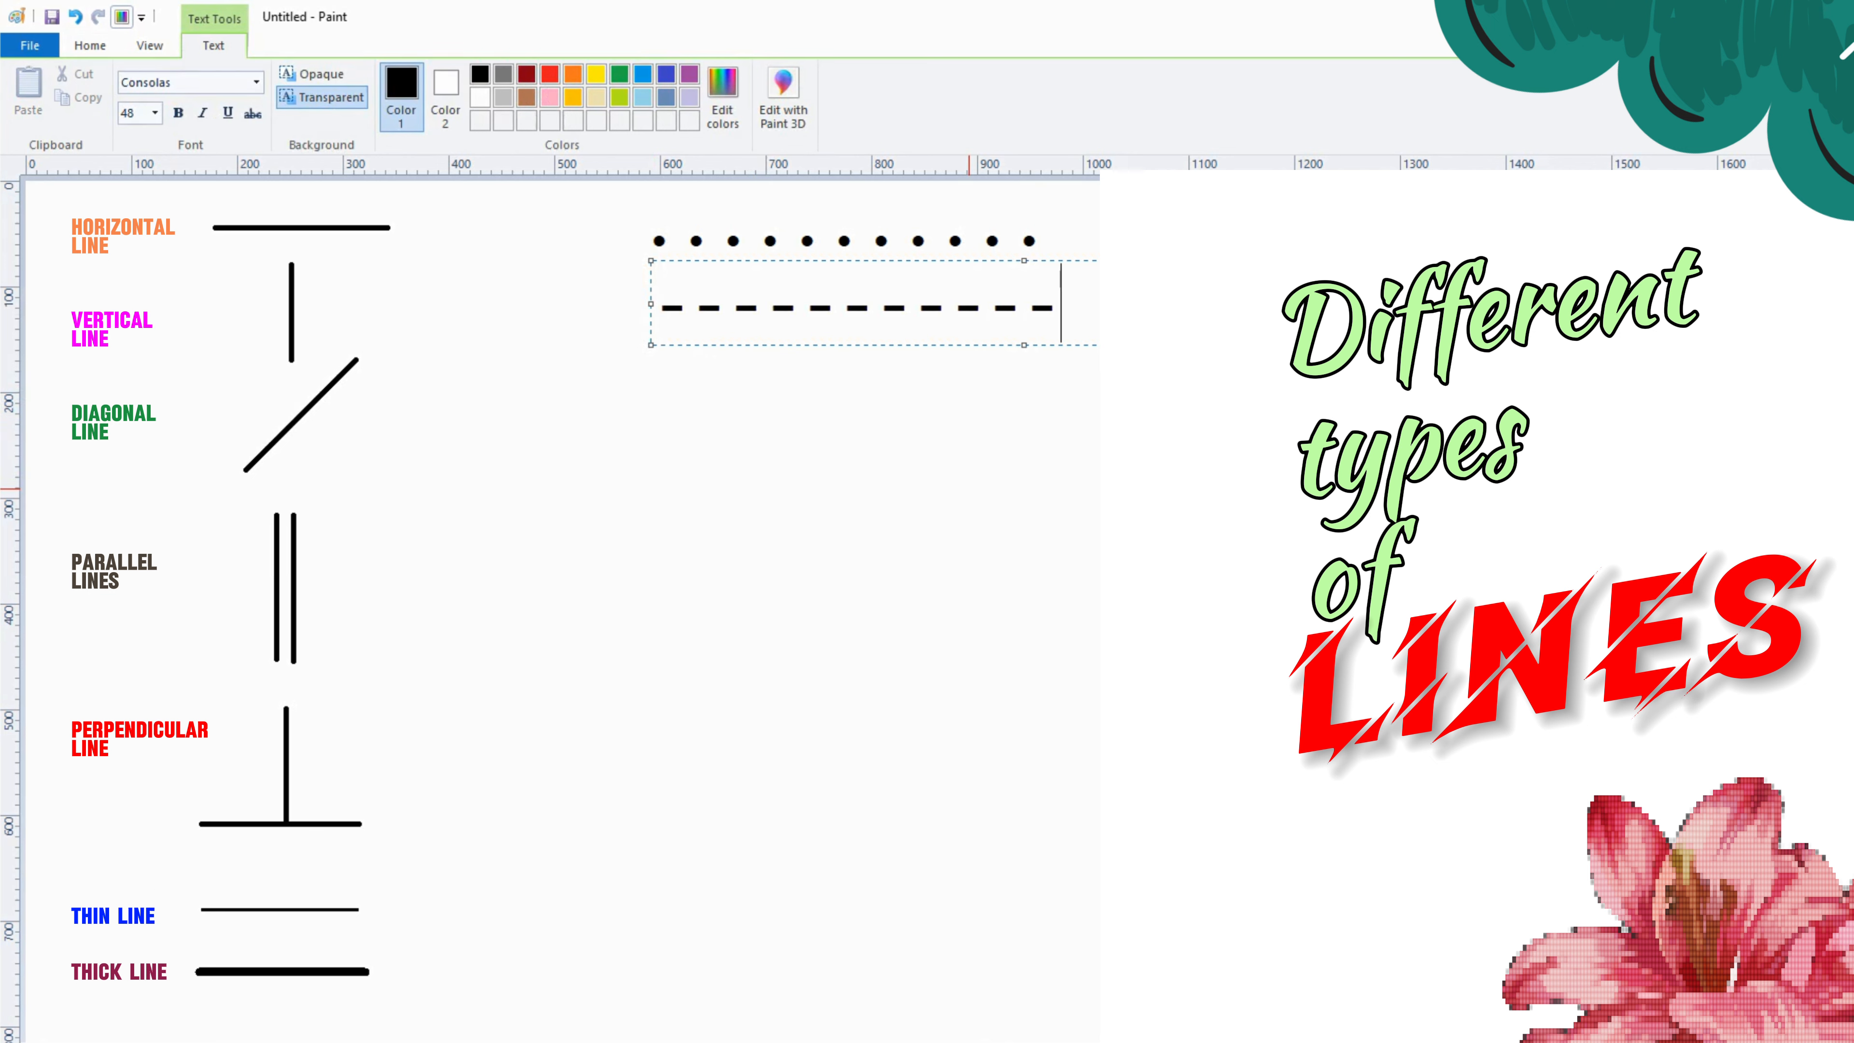
click(666, 351)
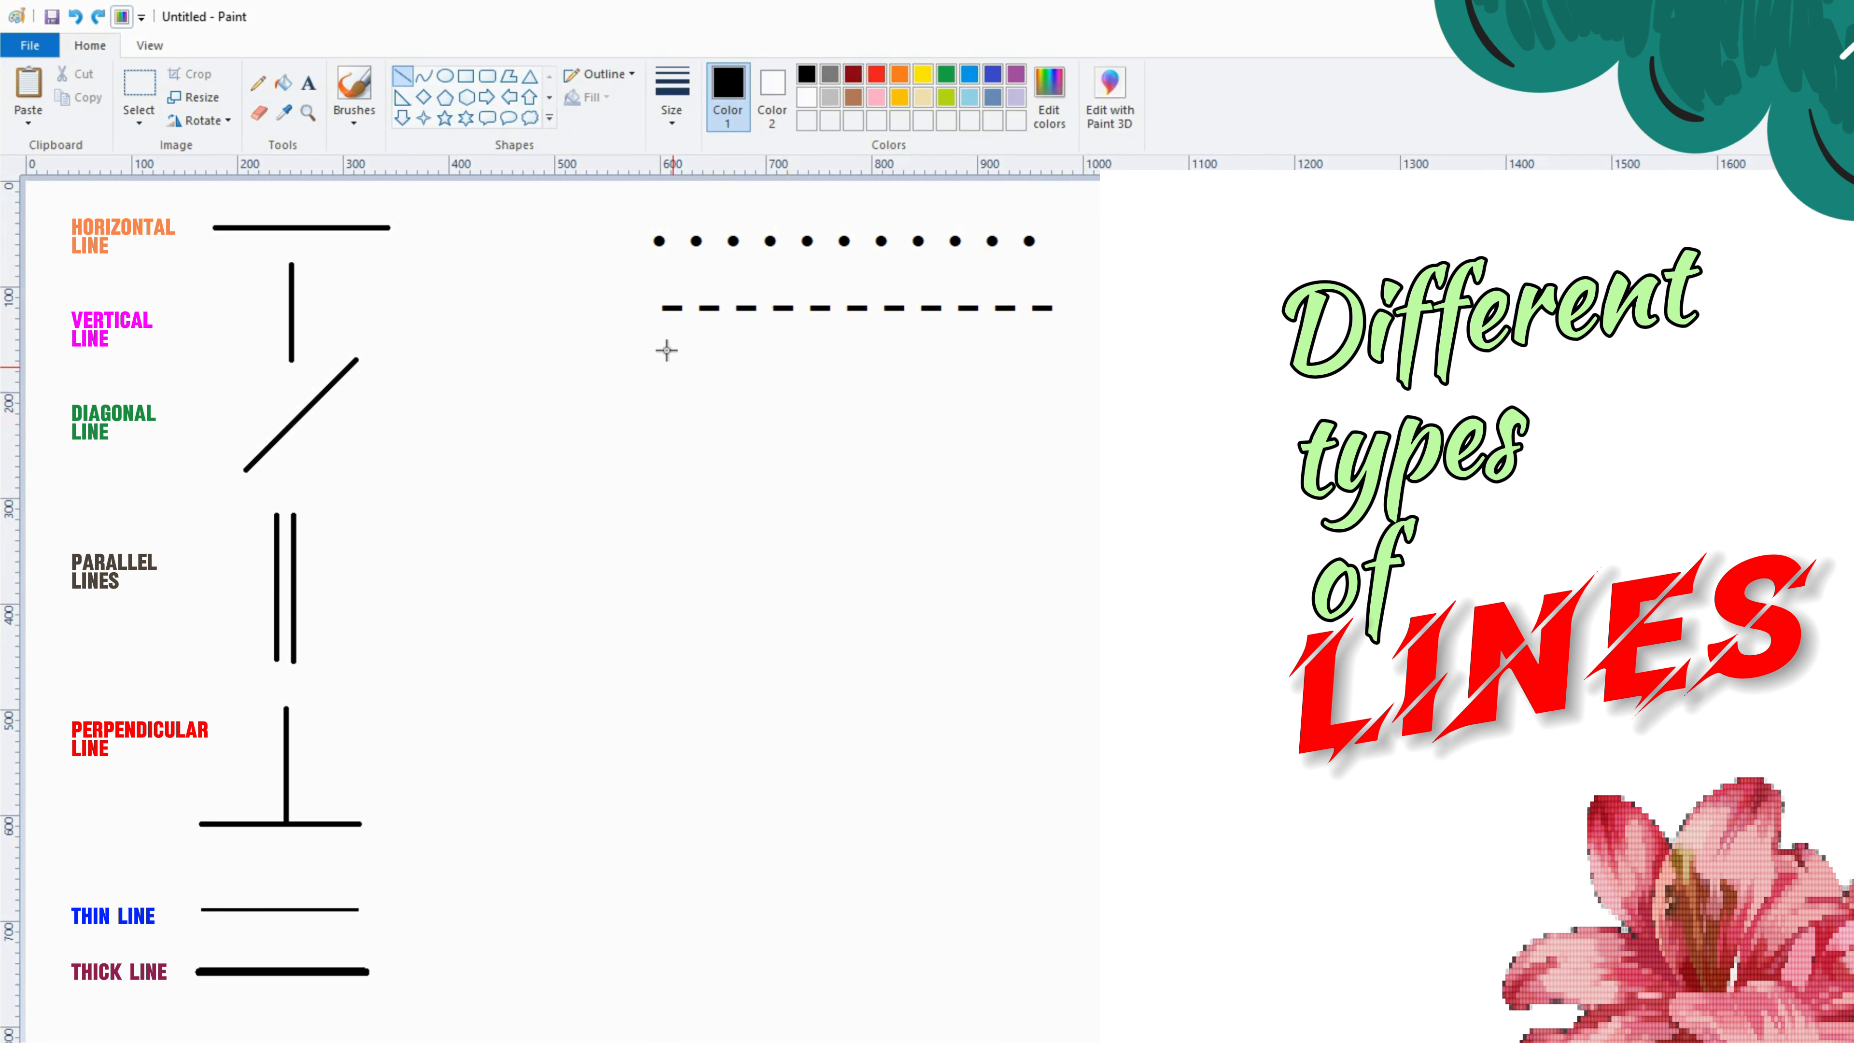
Step: Build a square-wave unit below the dashed line from a small medium-thick rectangle outline without its bottom edge, with short horizontal feet on both sides
click(466, 75)
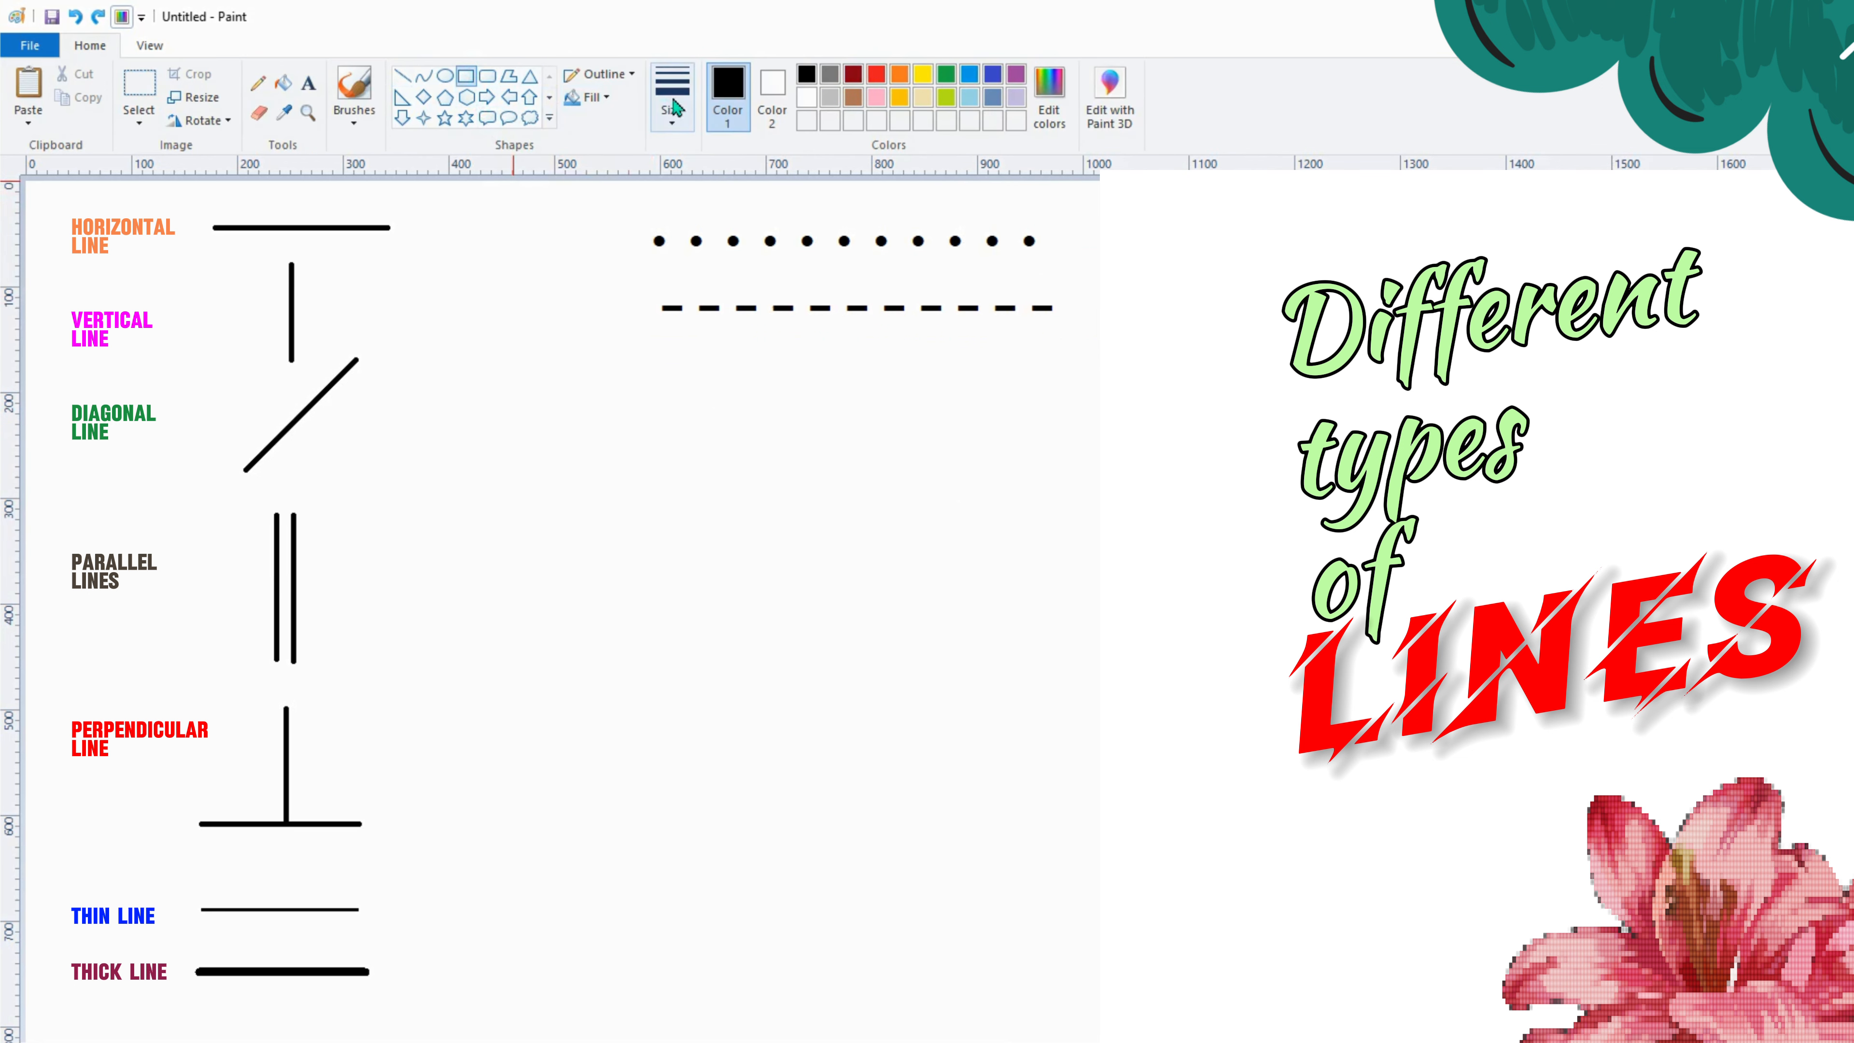
click(671, 95)
click(683, 240)
drag(659, 344, 635, 389)
click(139, 84)
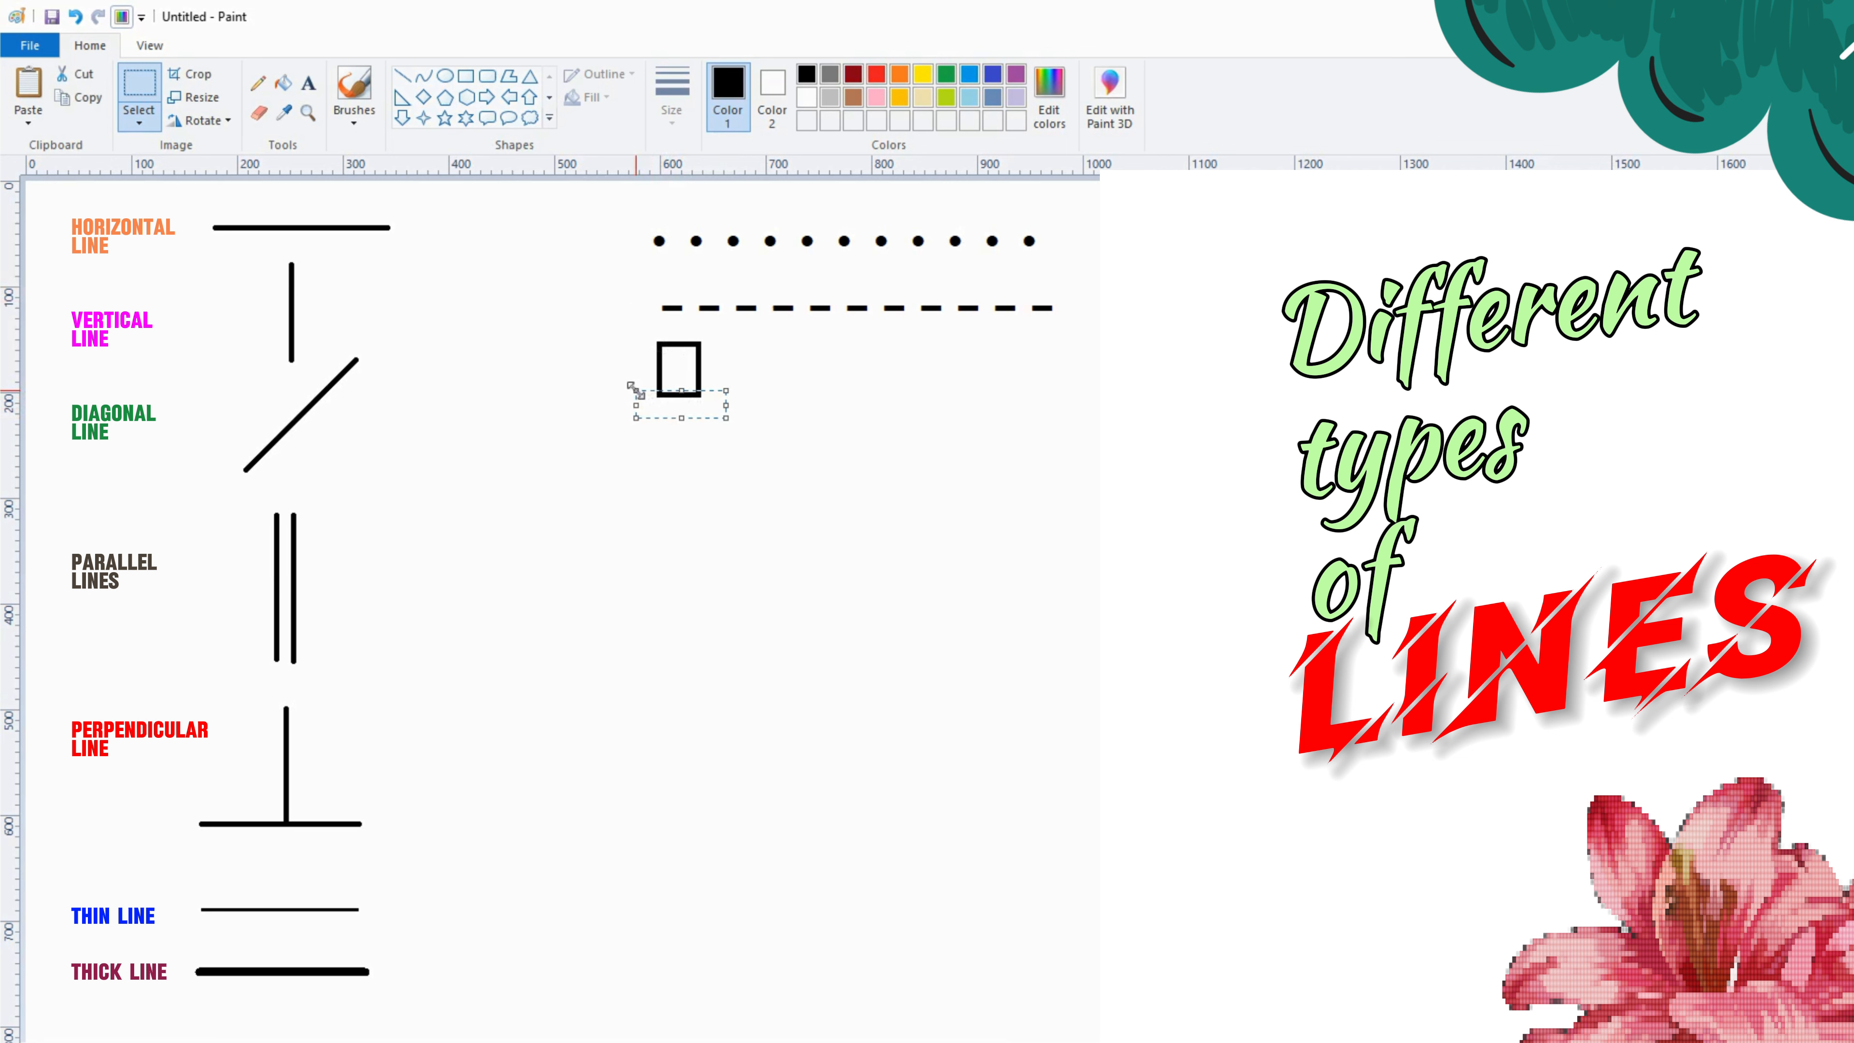
key(Delete)
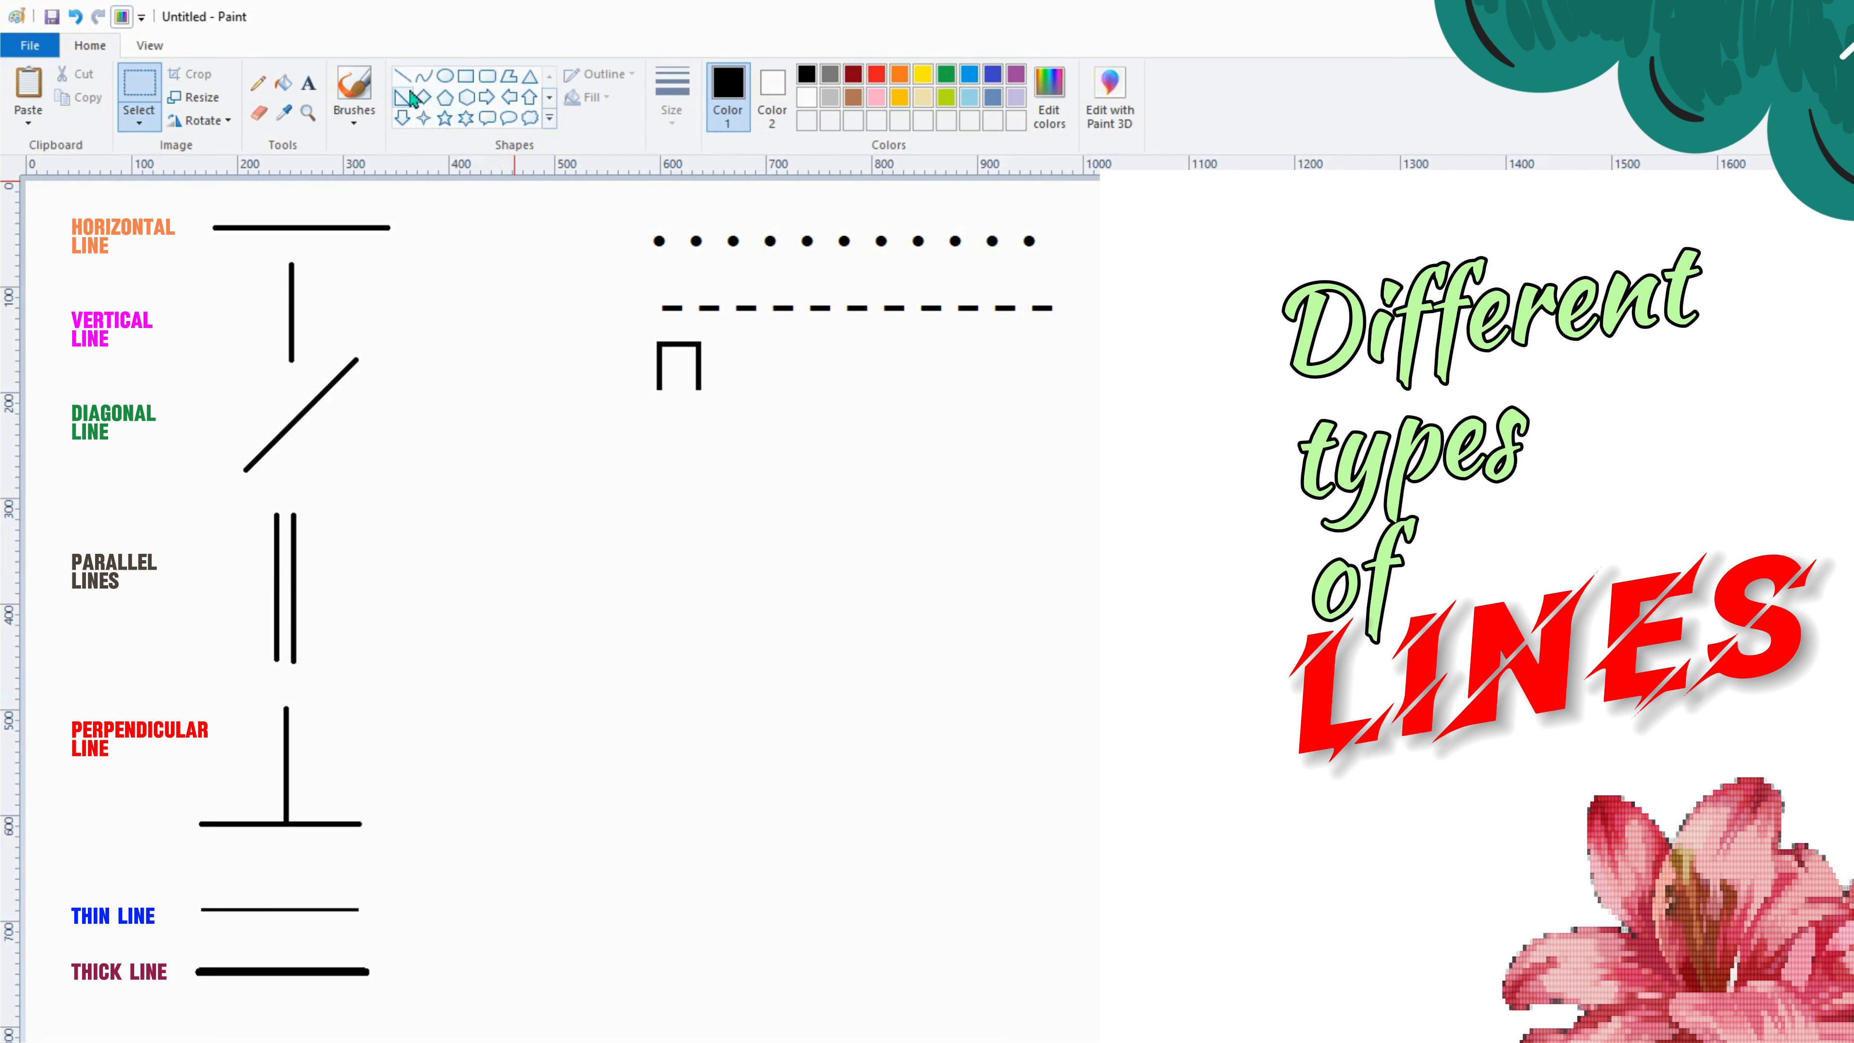
click(402, 75)
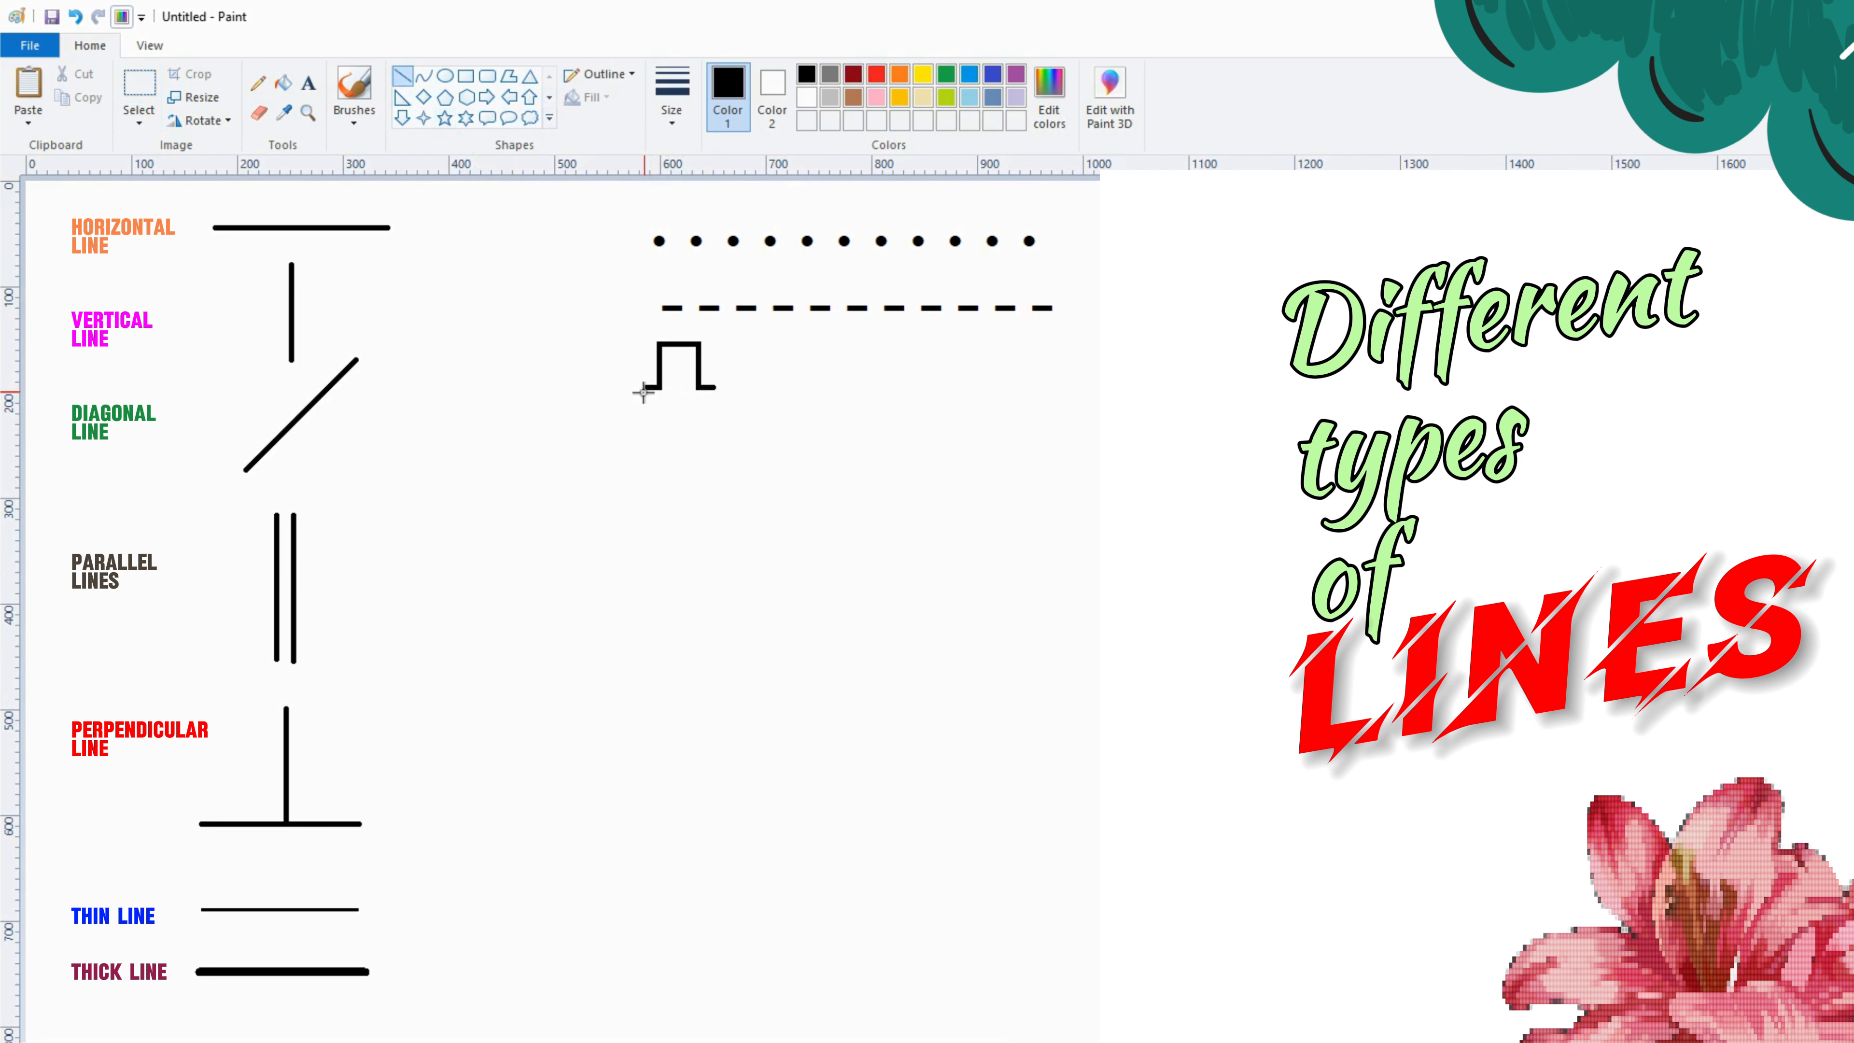
Step: Copy the square-wave unit and place three copies end to end beside it, forming a four-unit wave
click(122, 82)
drag(714, 395, 635, 330)
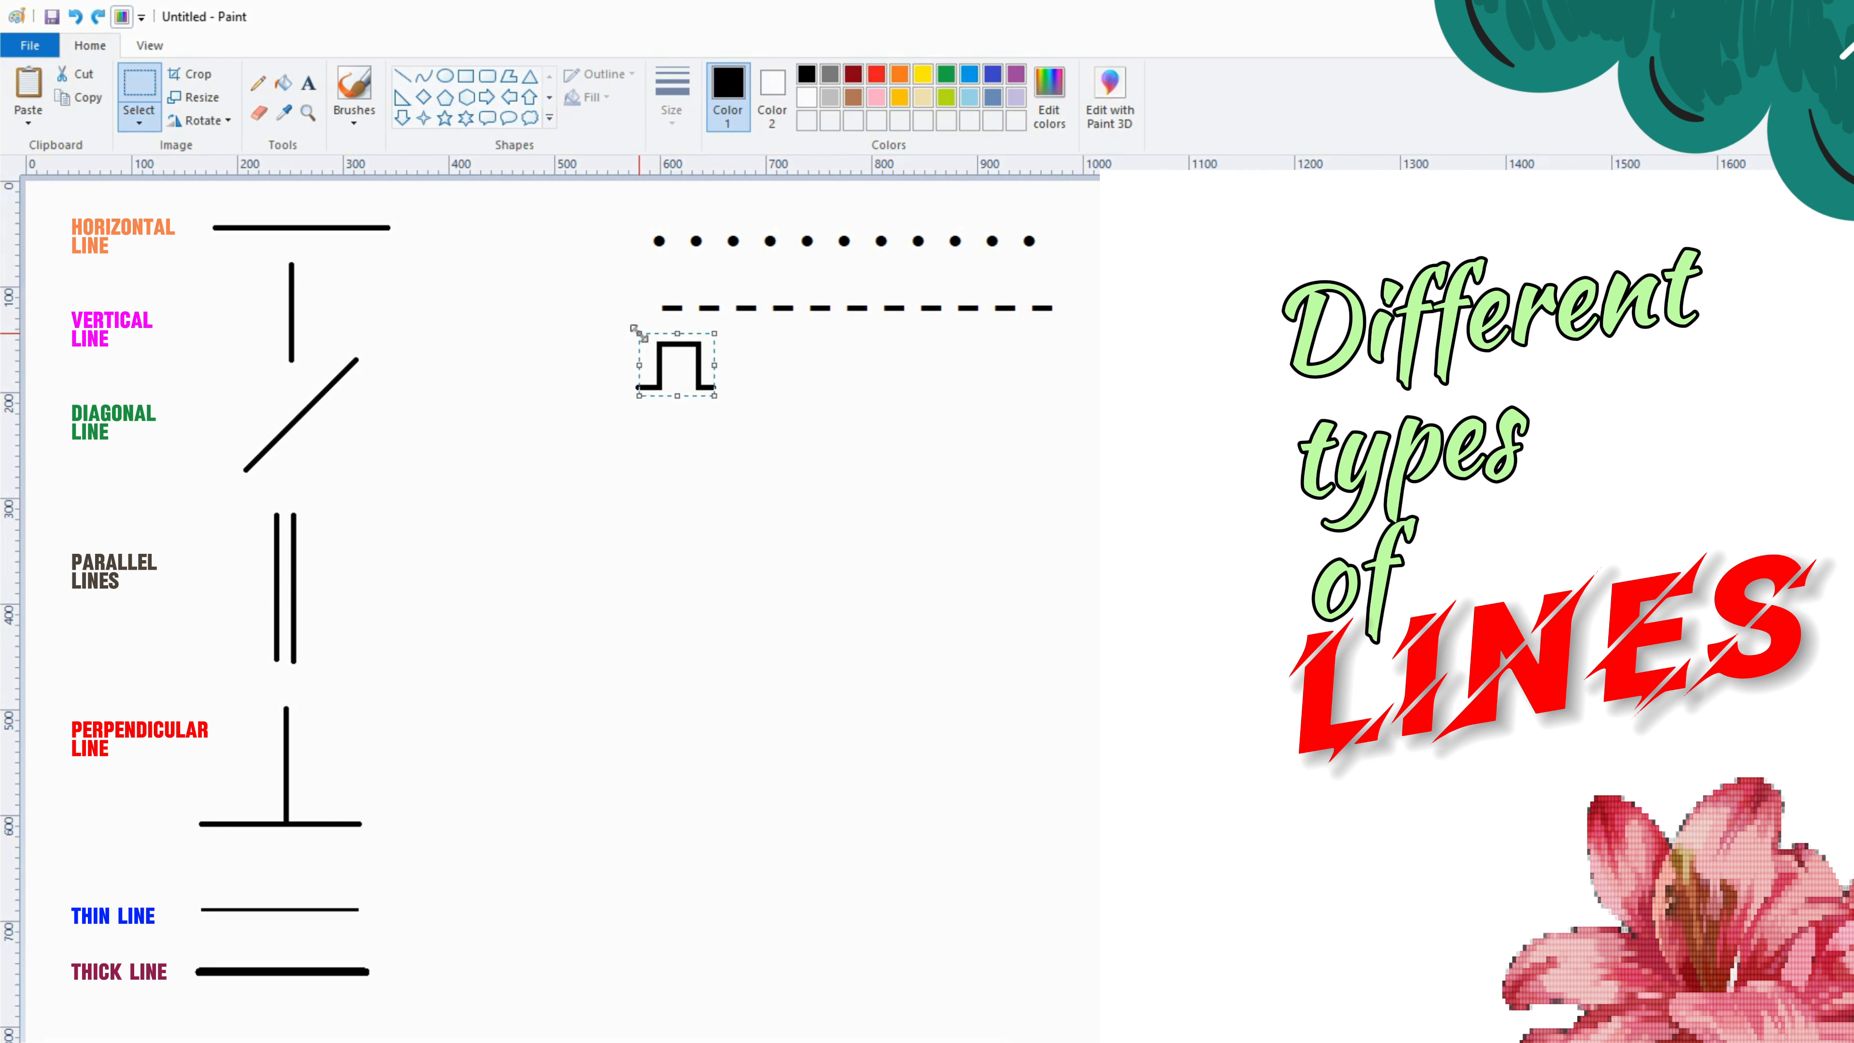
click(77, 99)
click(24, 88)
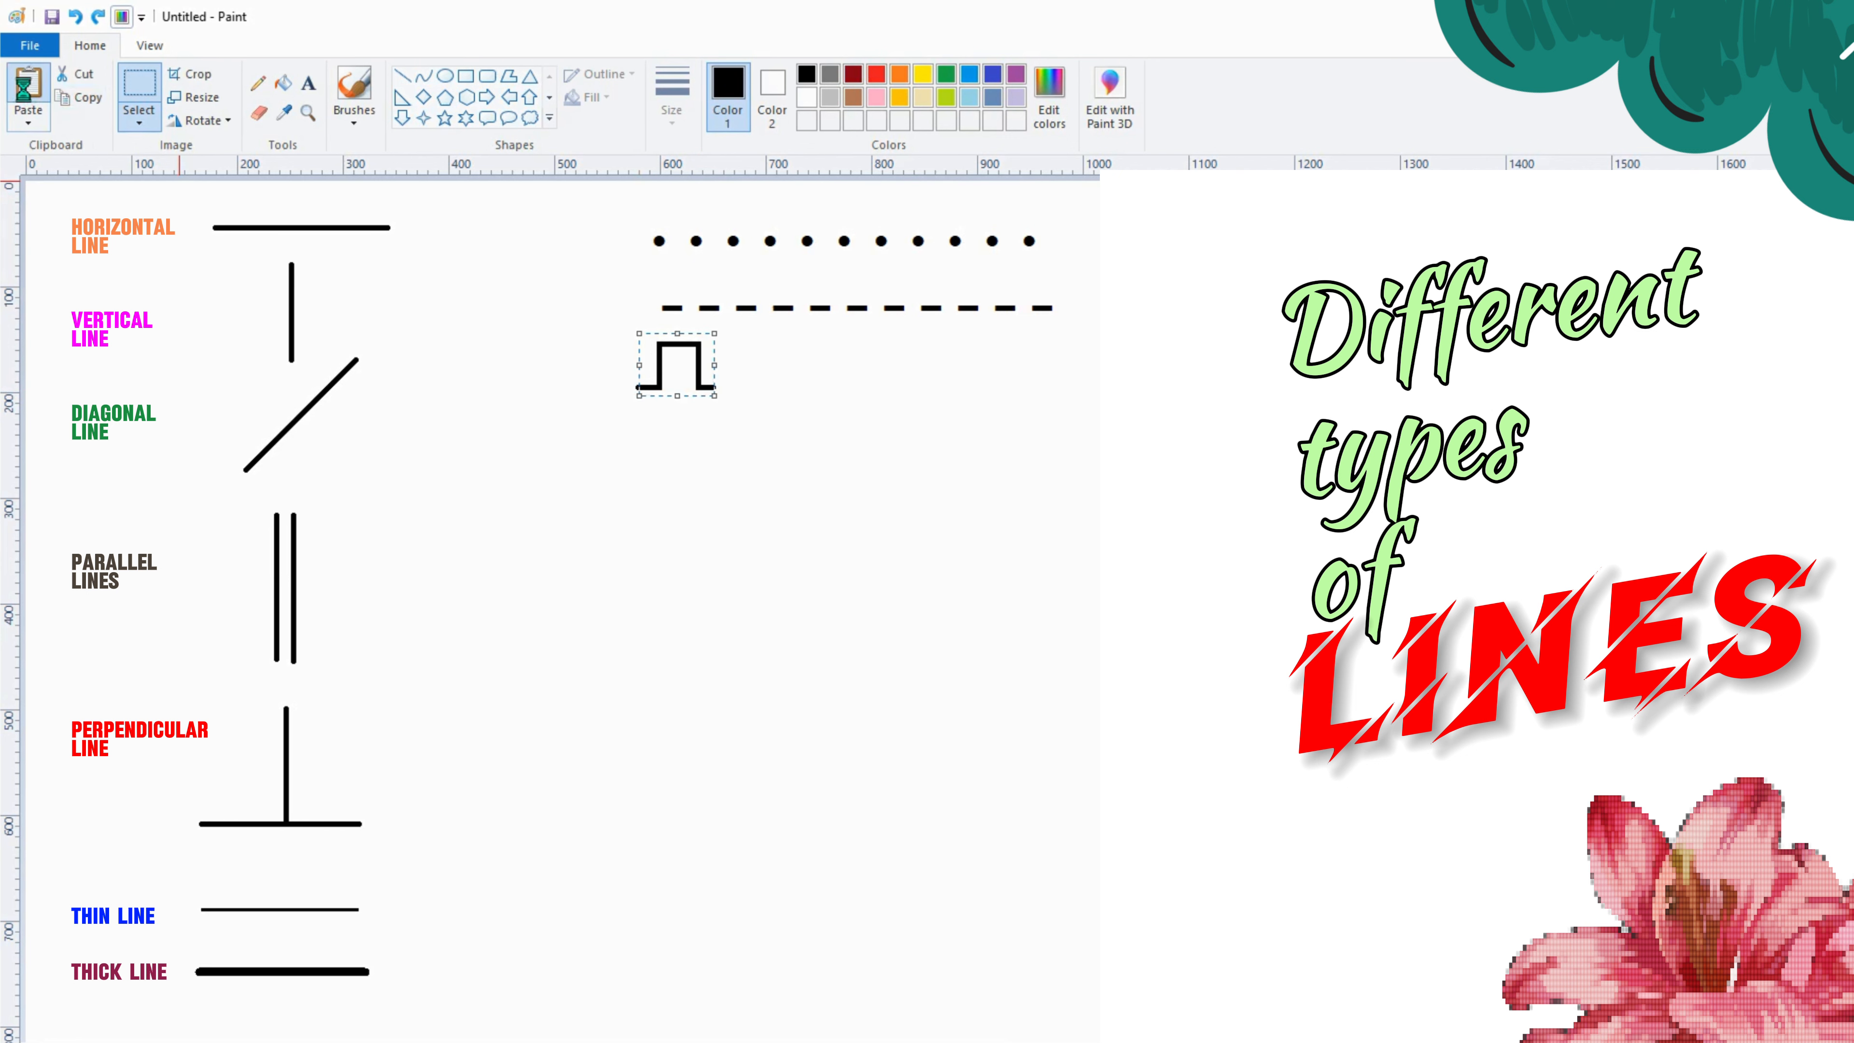
drag(64, 208, 748, 353)
click(399, 208)
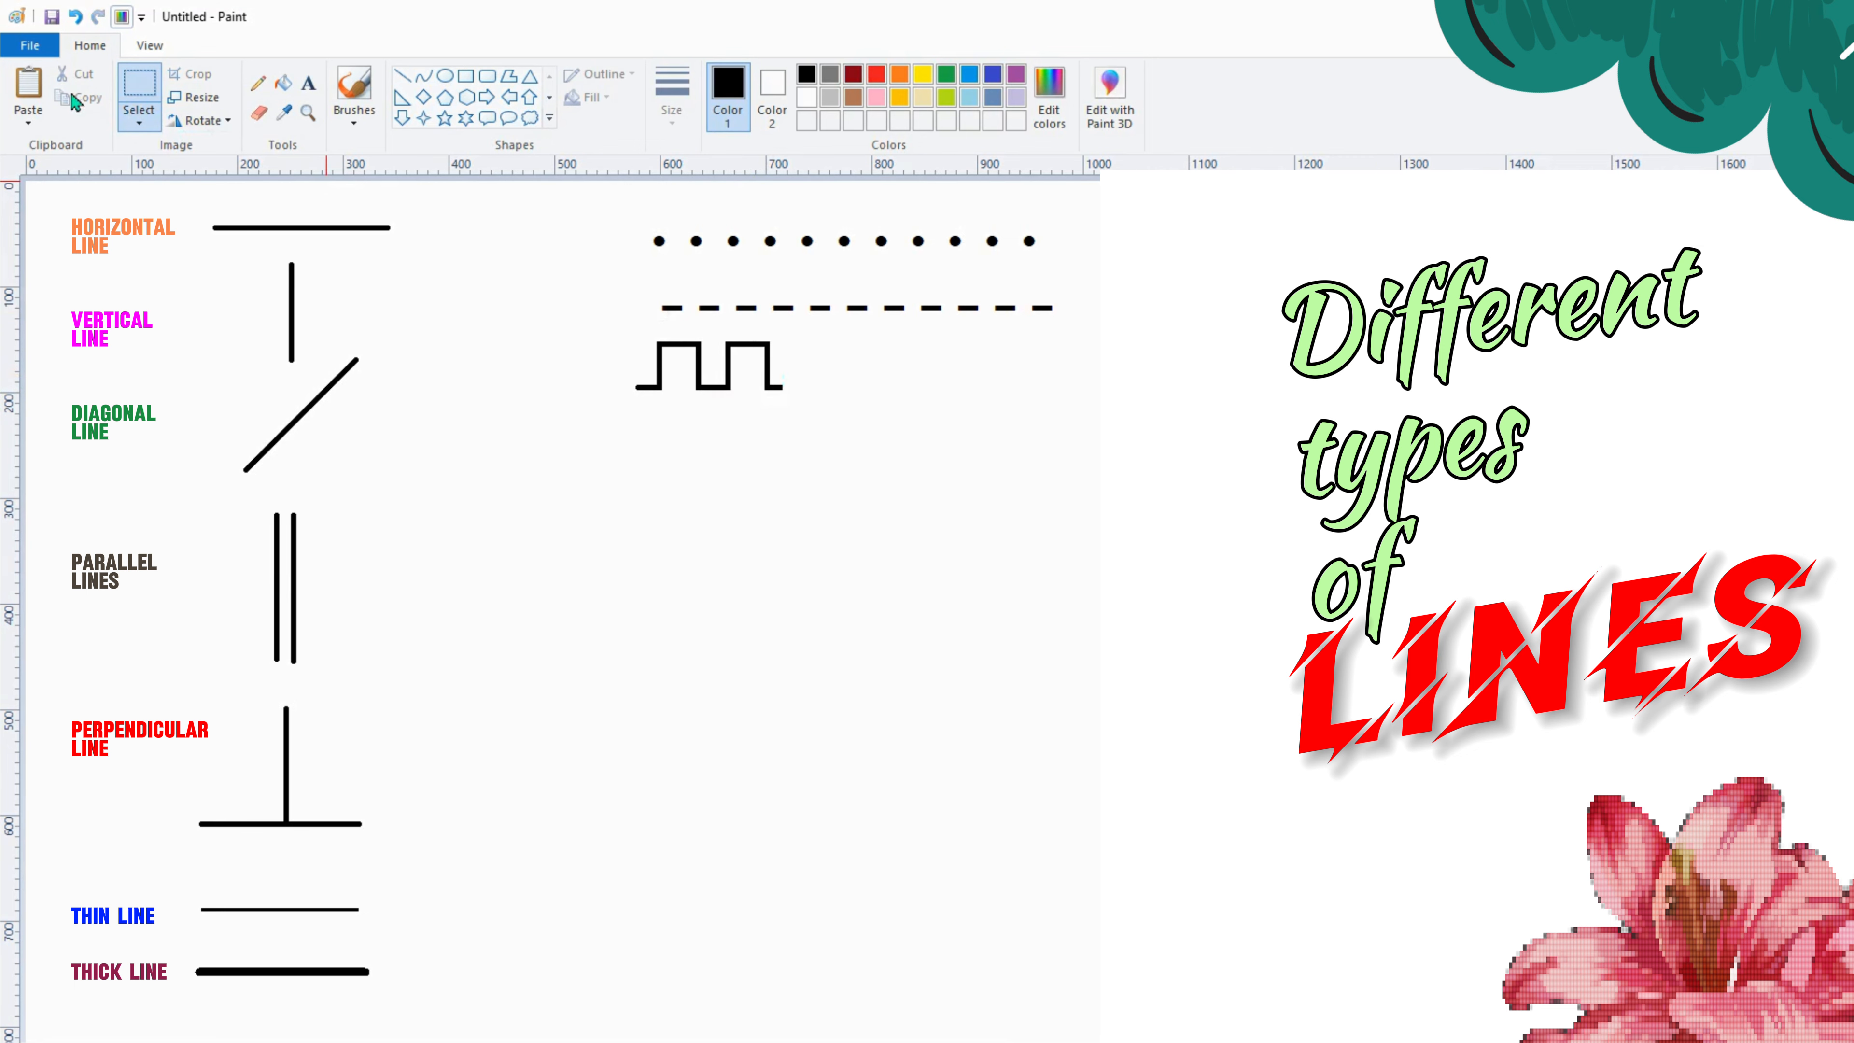
click(28, 88)
drag(64, 212, 827, 365)
click(28, 88)
drag(64, 212, 641, 330)
Step: Extend the square wave with a copy of its four-unit section and delete the excess beyond the end of the dashed line
click(143, 86)
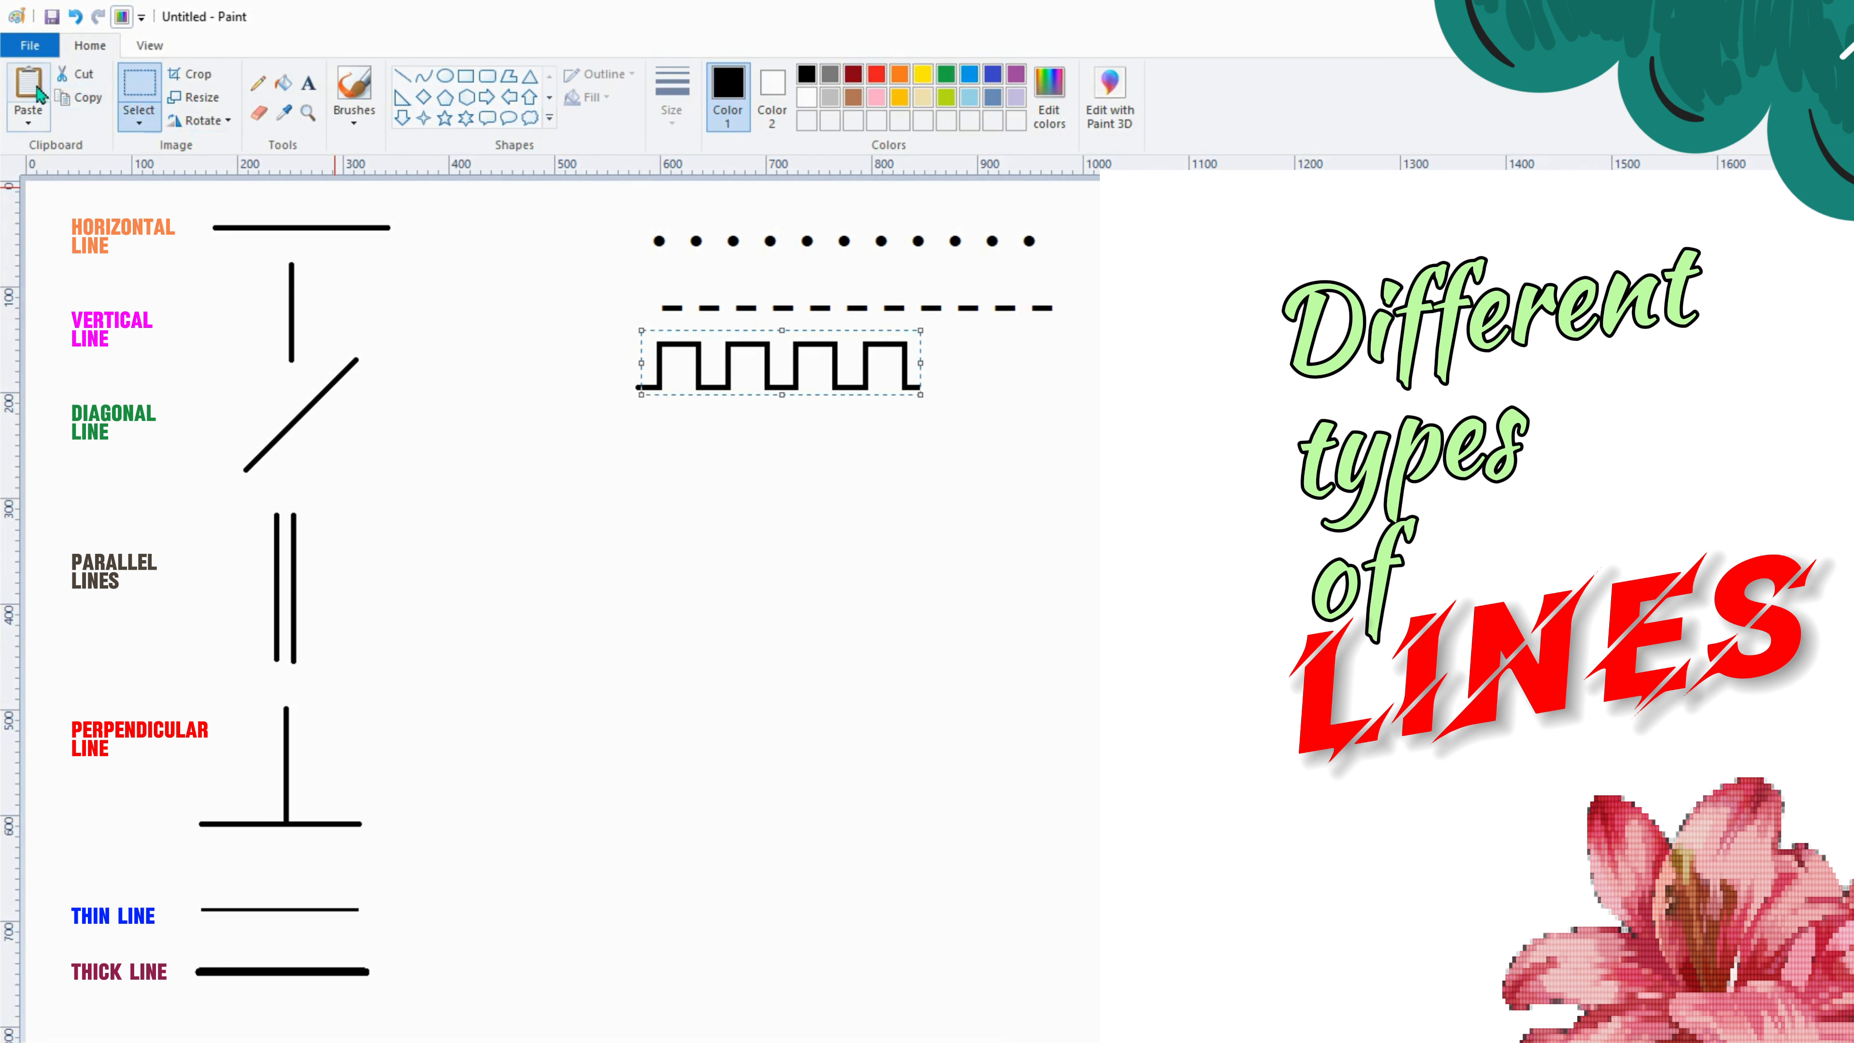
key(ctrl+c)
click(29, 88)
drag(88, 217, 982, 368)
drag(1095, 452, 1059, 471)
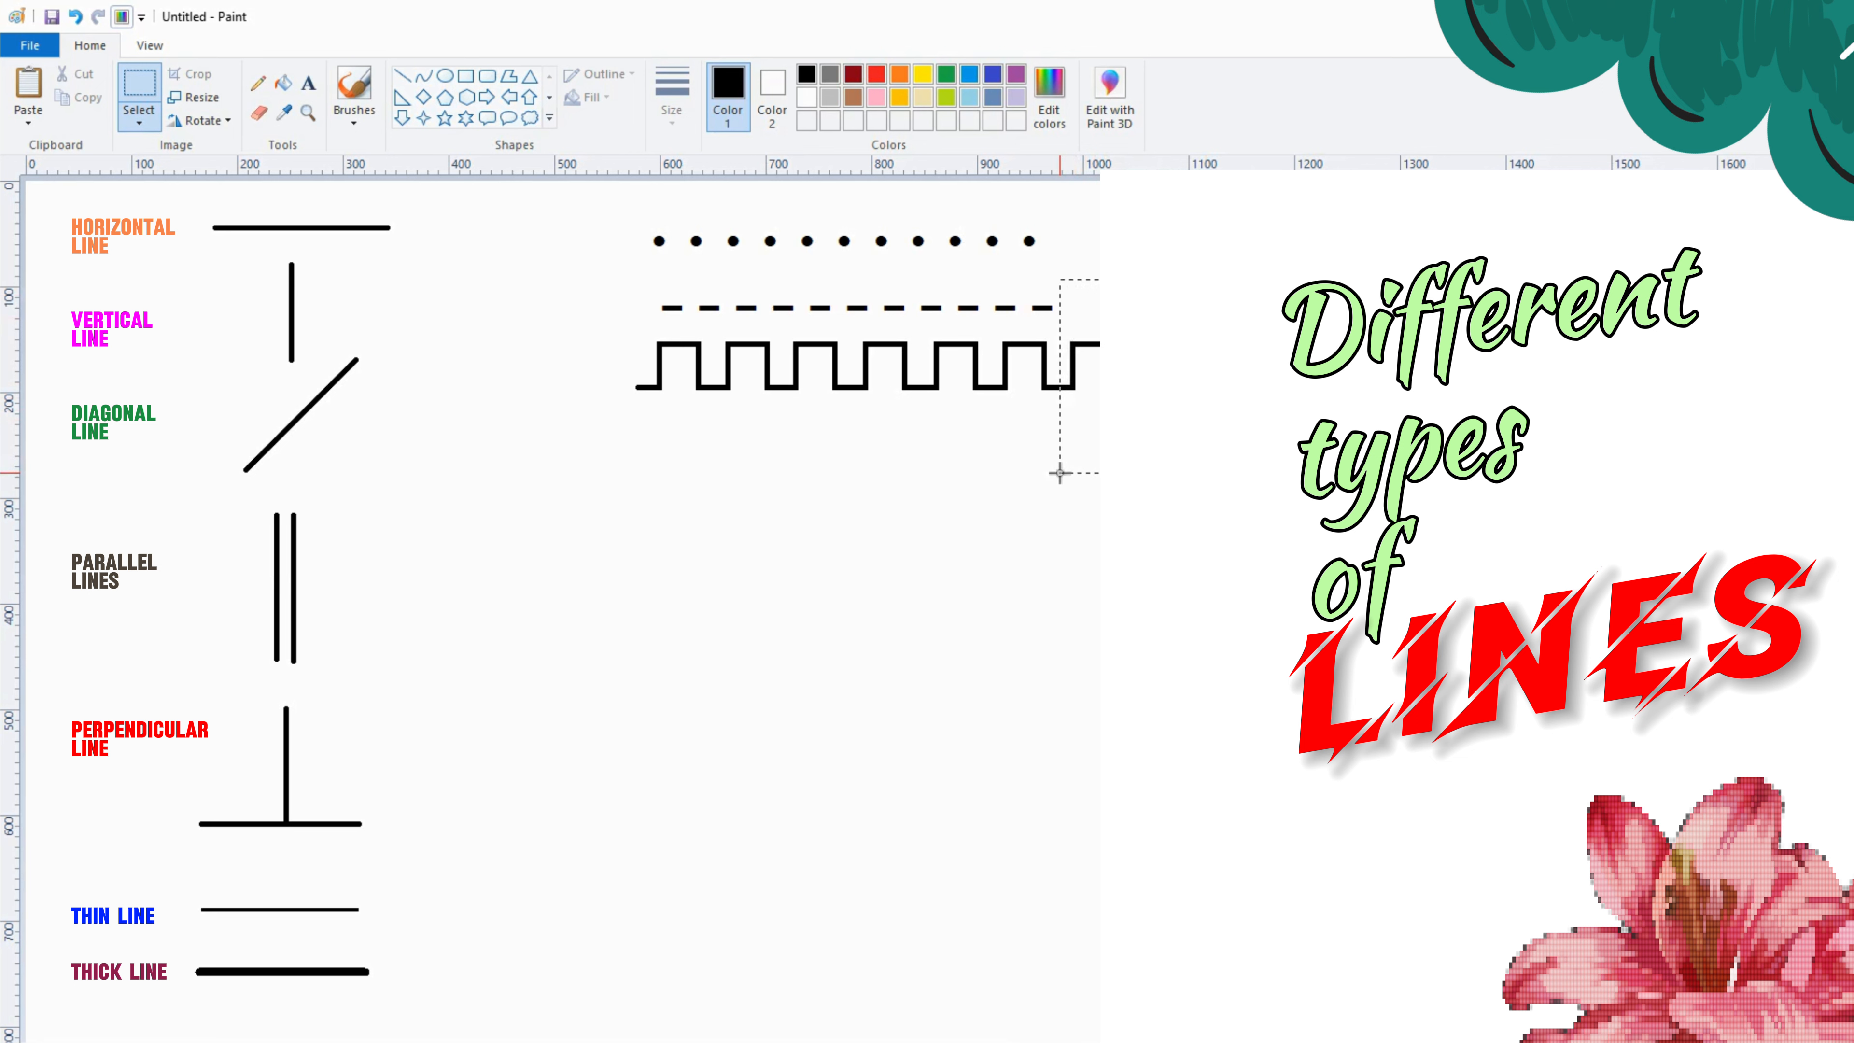
key(Delete)
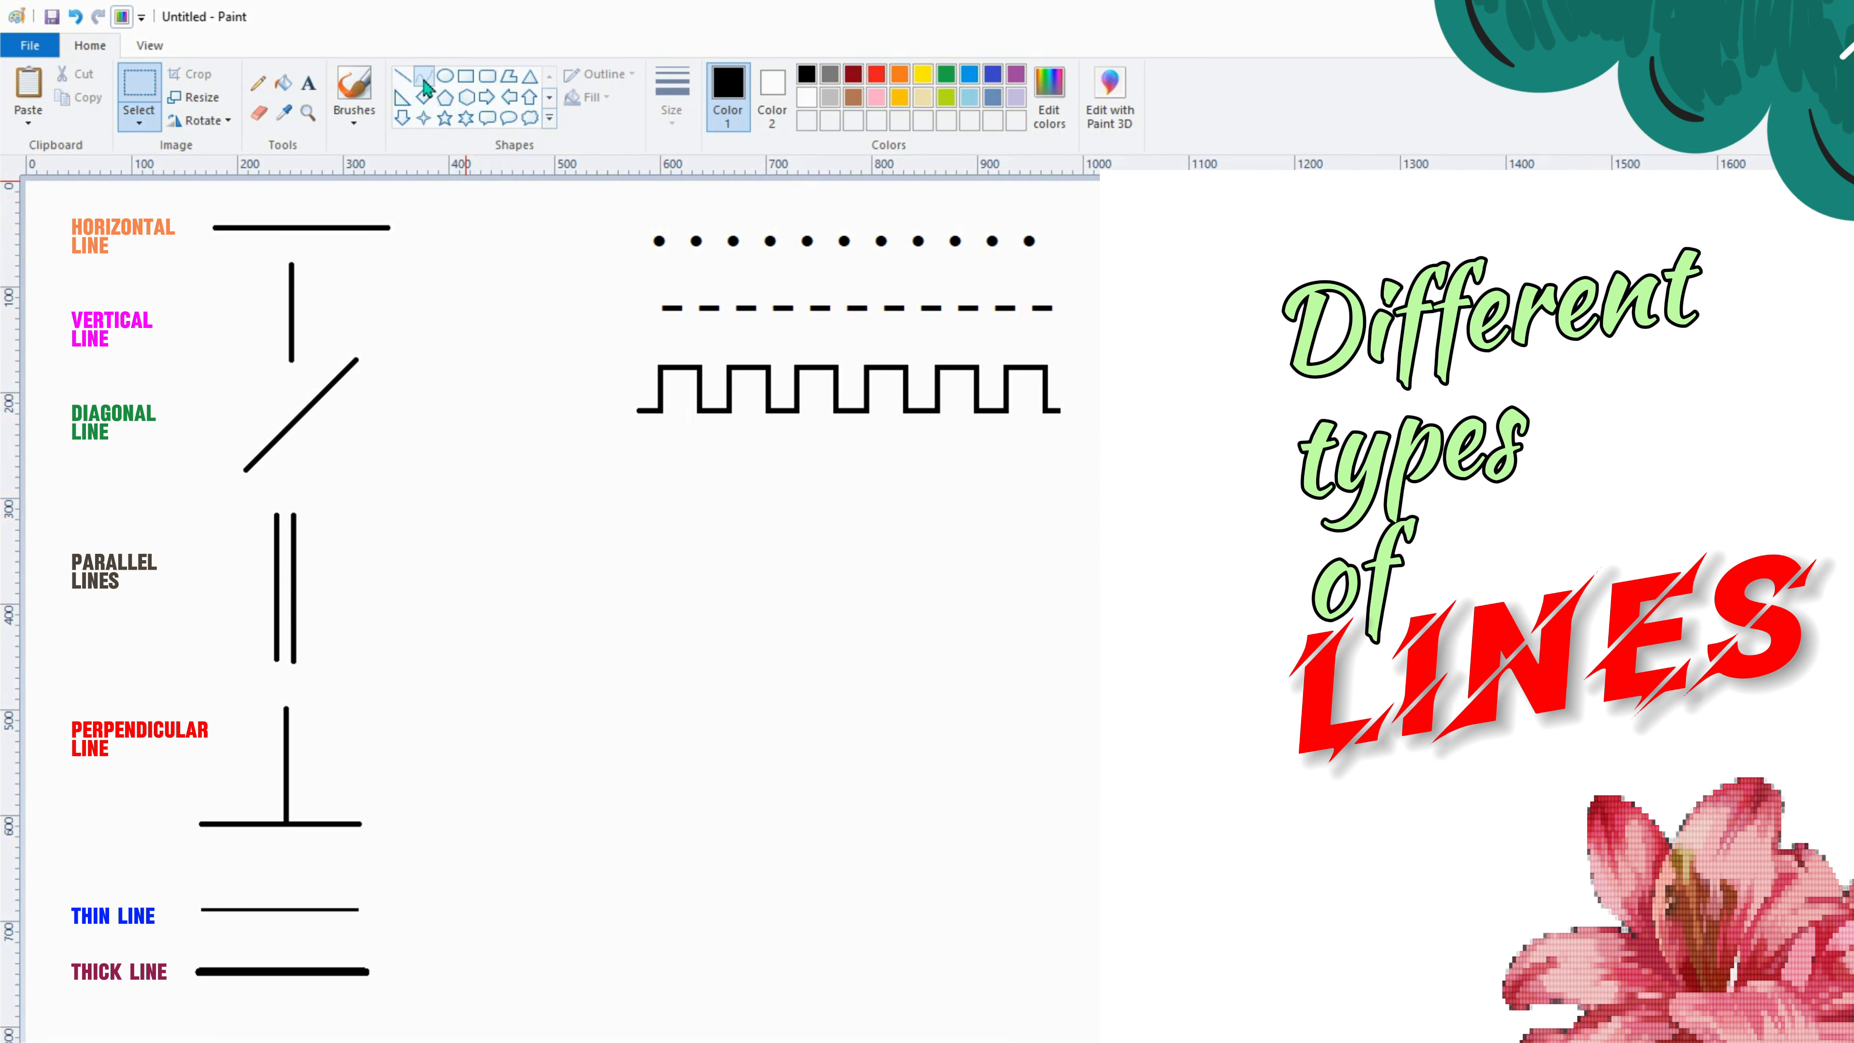
Step: Draw a small rounded arch with the Curve tool below the square wave and add short horizontal feet on both sides
click(422, 77)
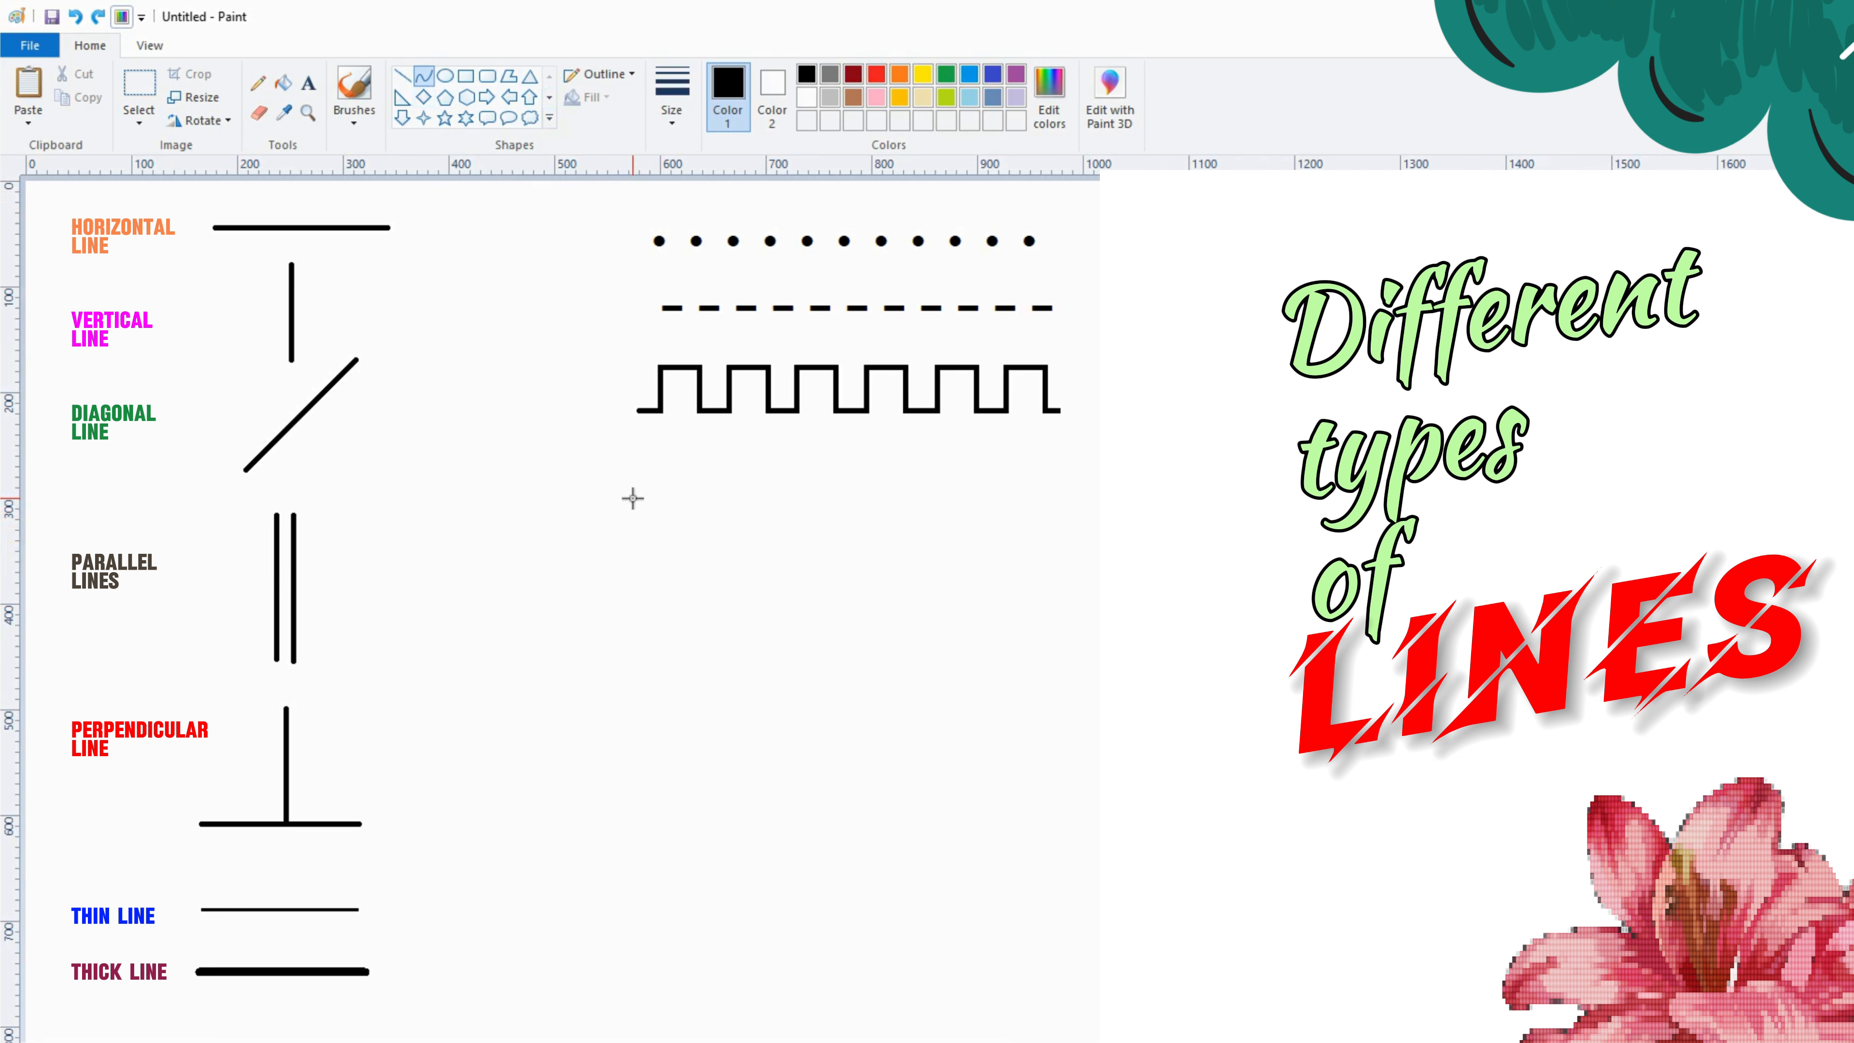
drag(631, 499, 657, 501)
click(619, 461)
click(669, 437)
click(401, 75)
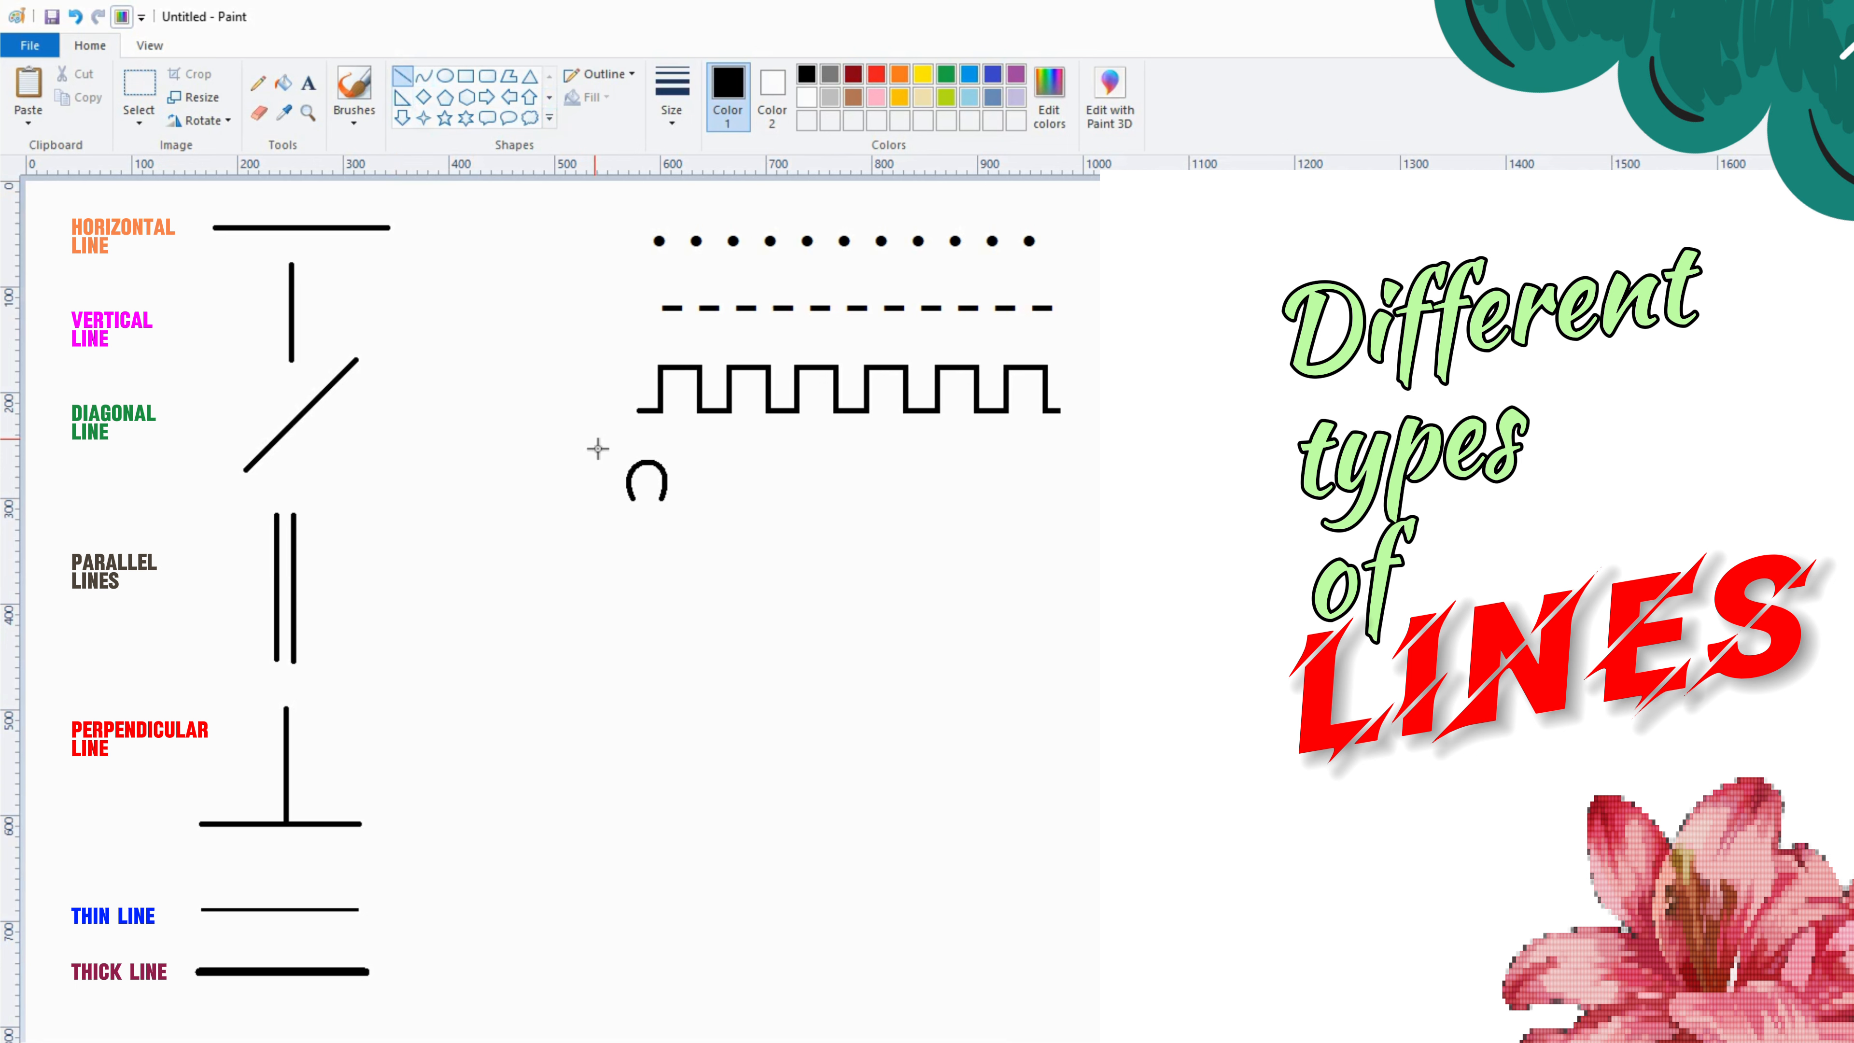
drag(627, 499, 688, 498)
Step: Copy the arch unit and place the copies end to end beside it, forming a row of eight arches
click(139, 86)
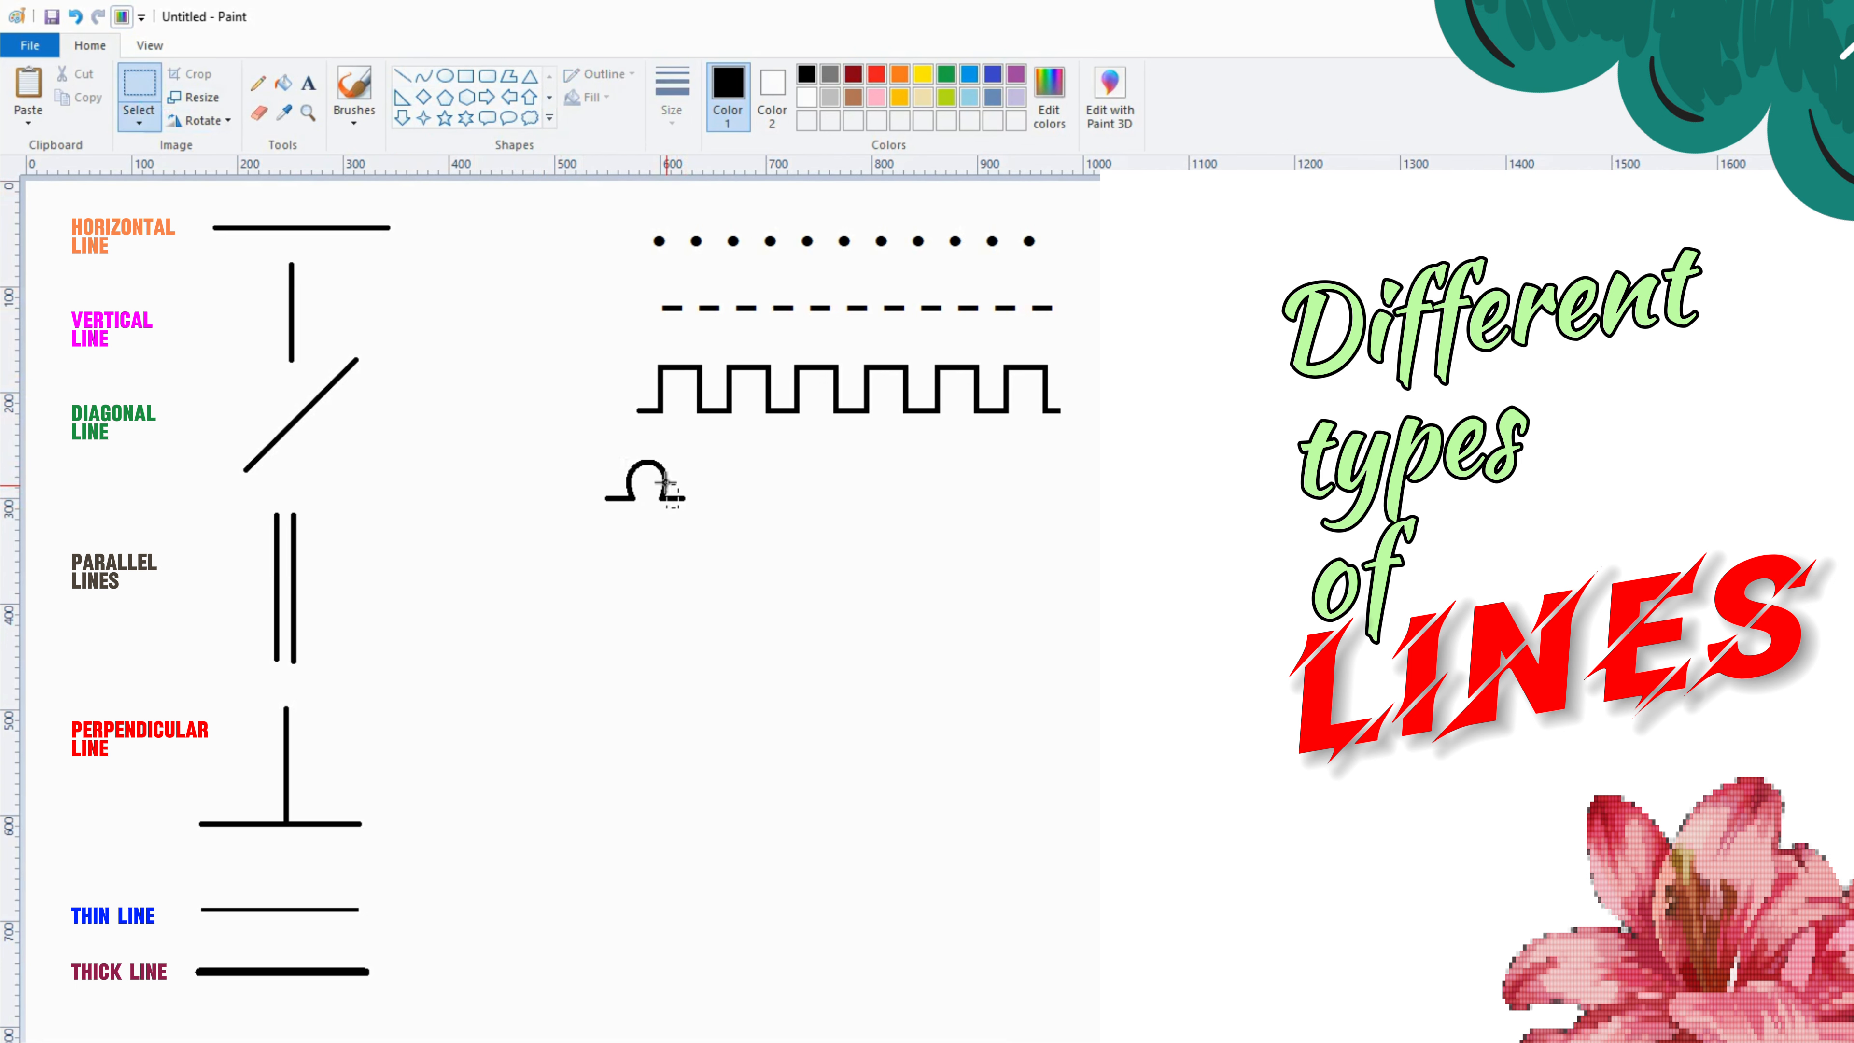
drag(667, 495, 616, 453)
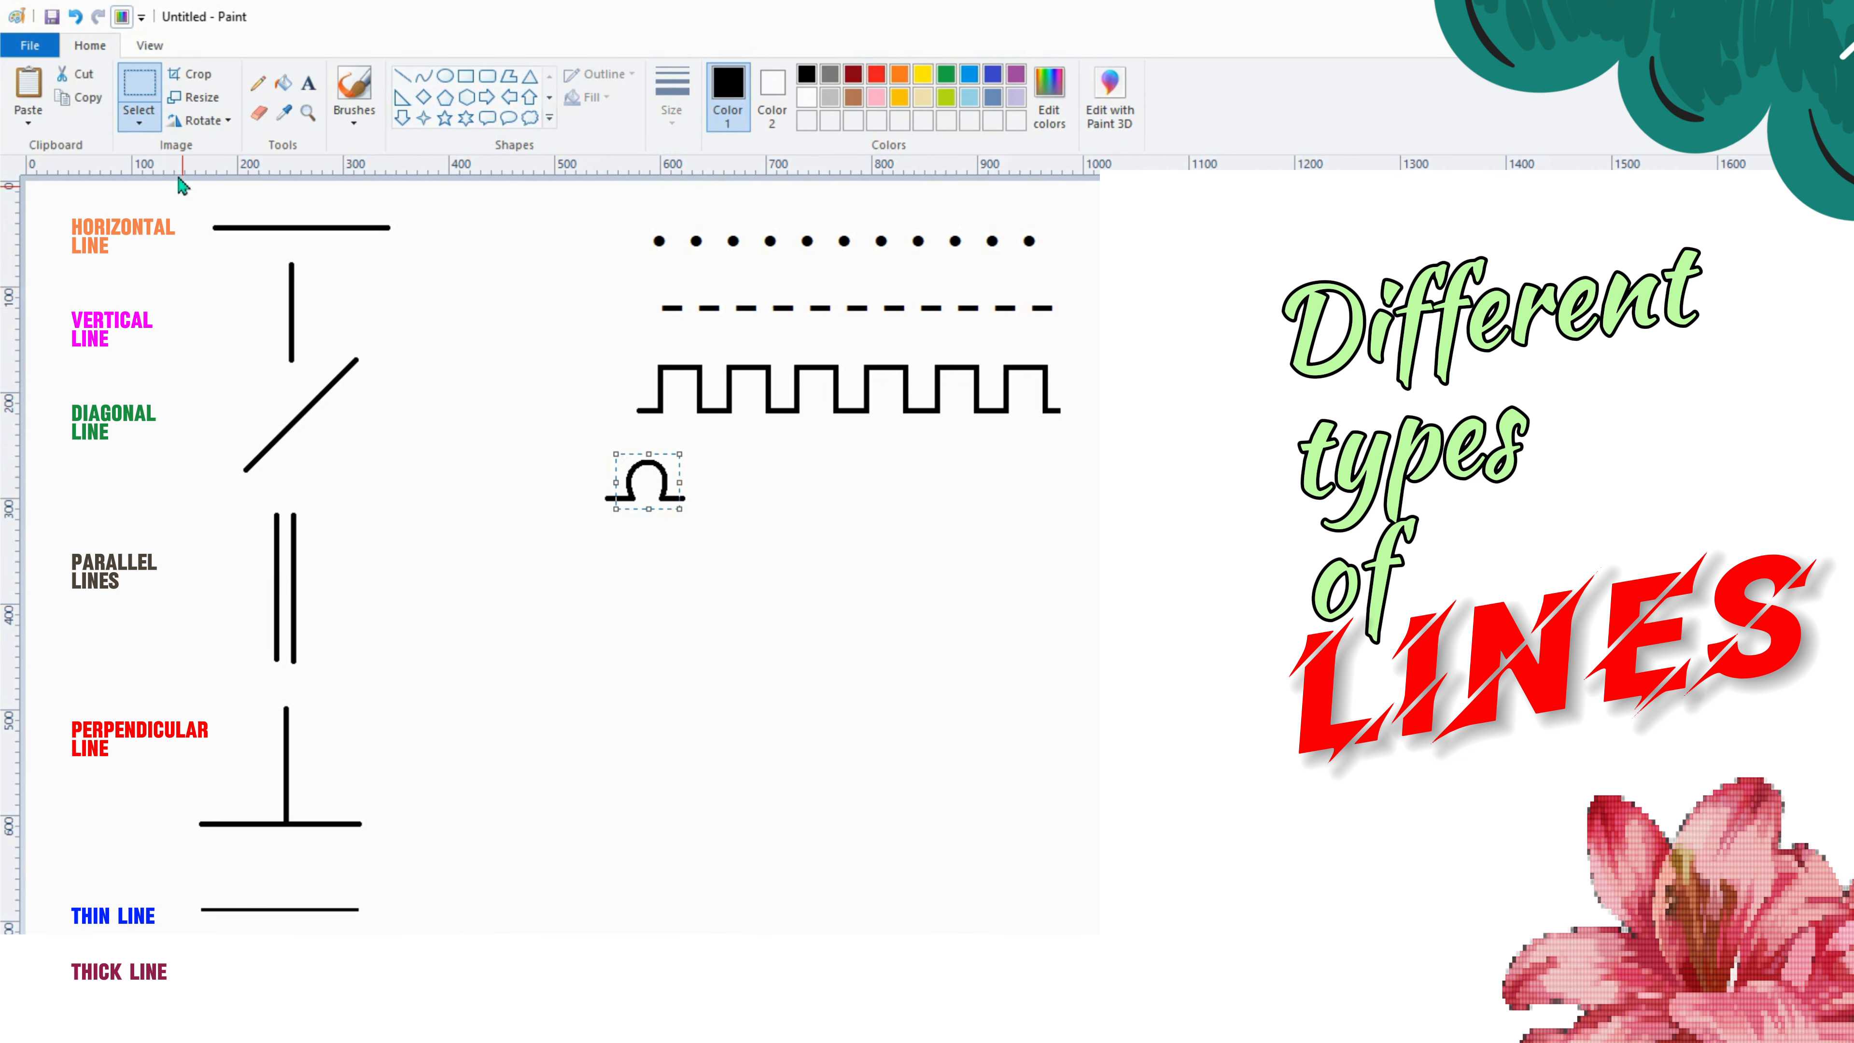
click(78, 97)
click(28, 84)
drag(63, 206, 697, 487)
click(27, 84)
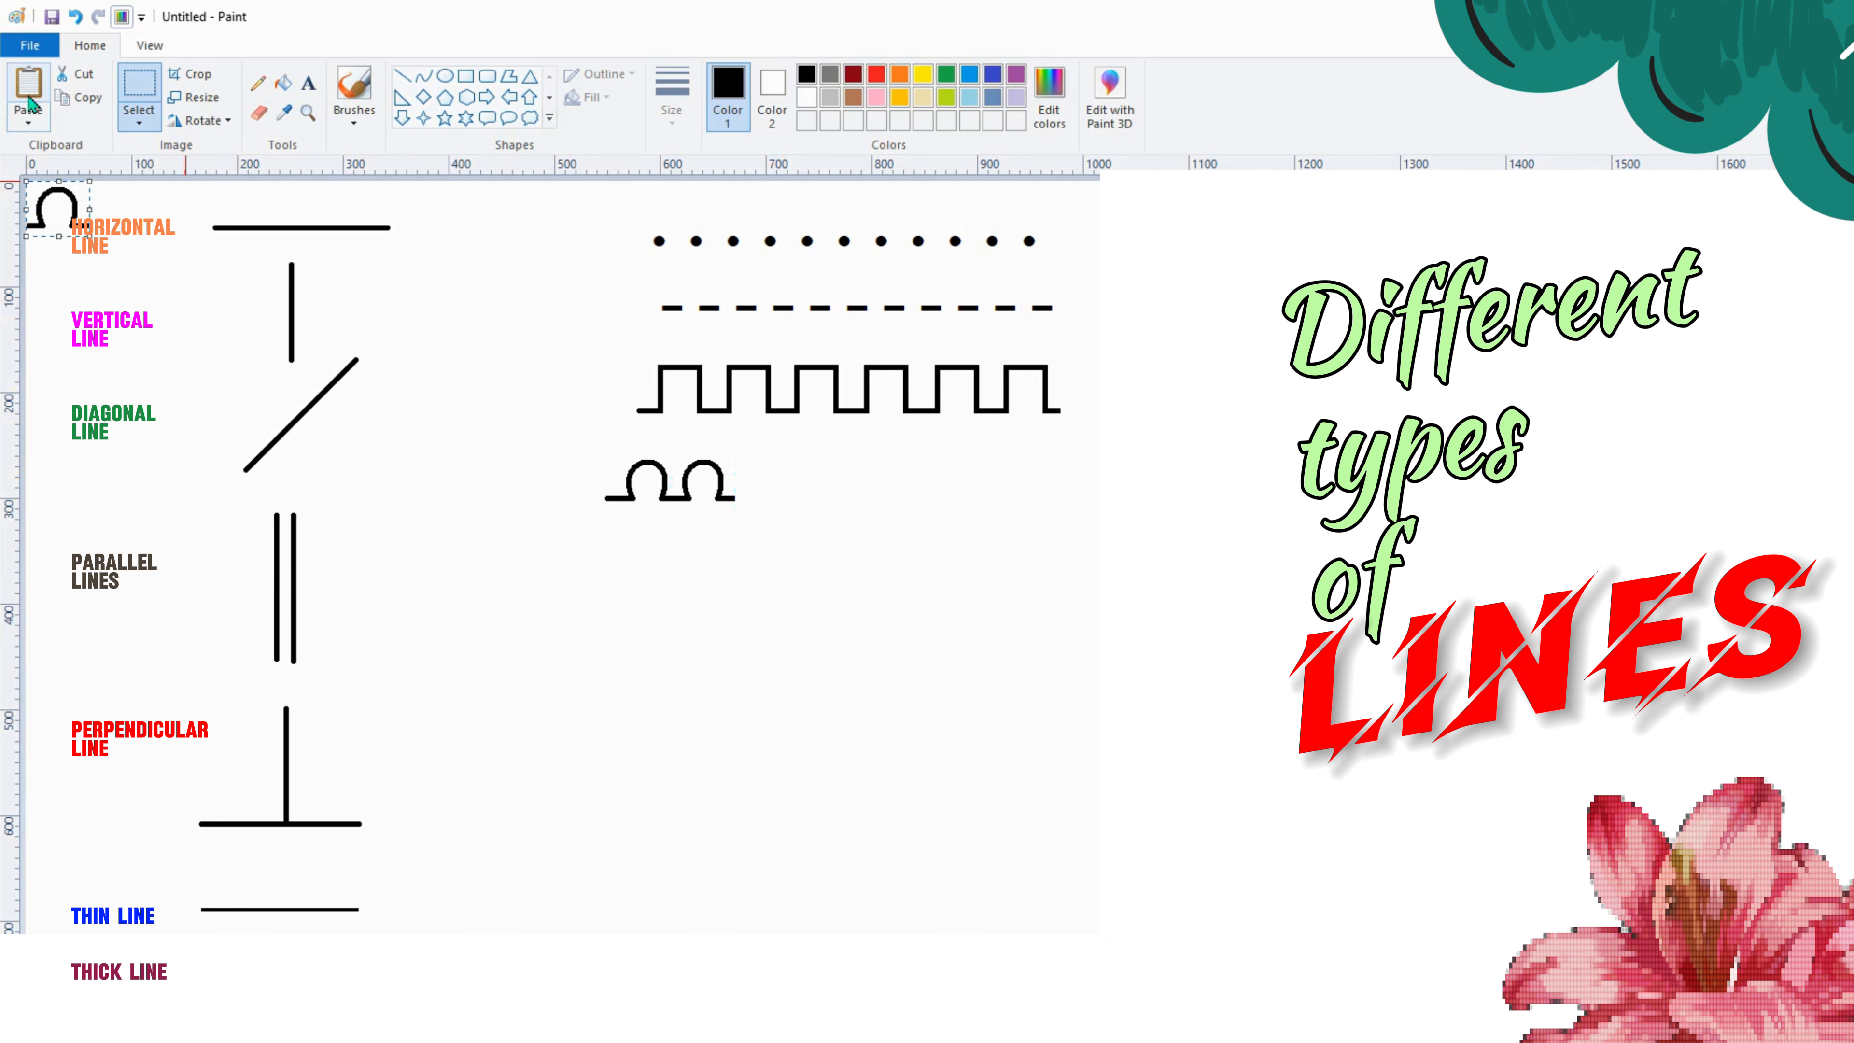
drag(61, 207, 770, 489)
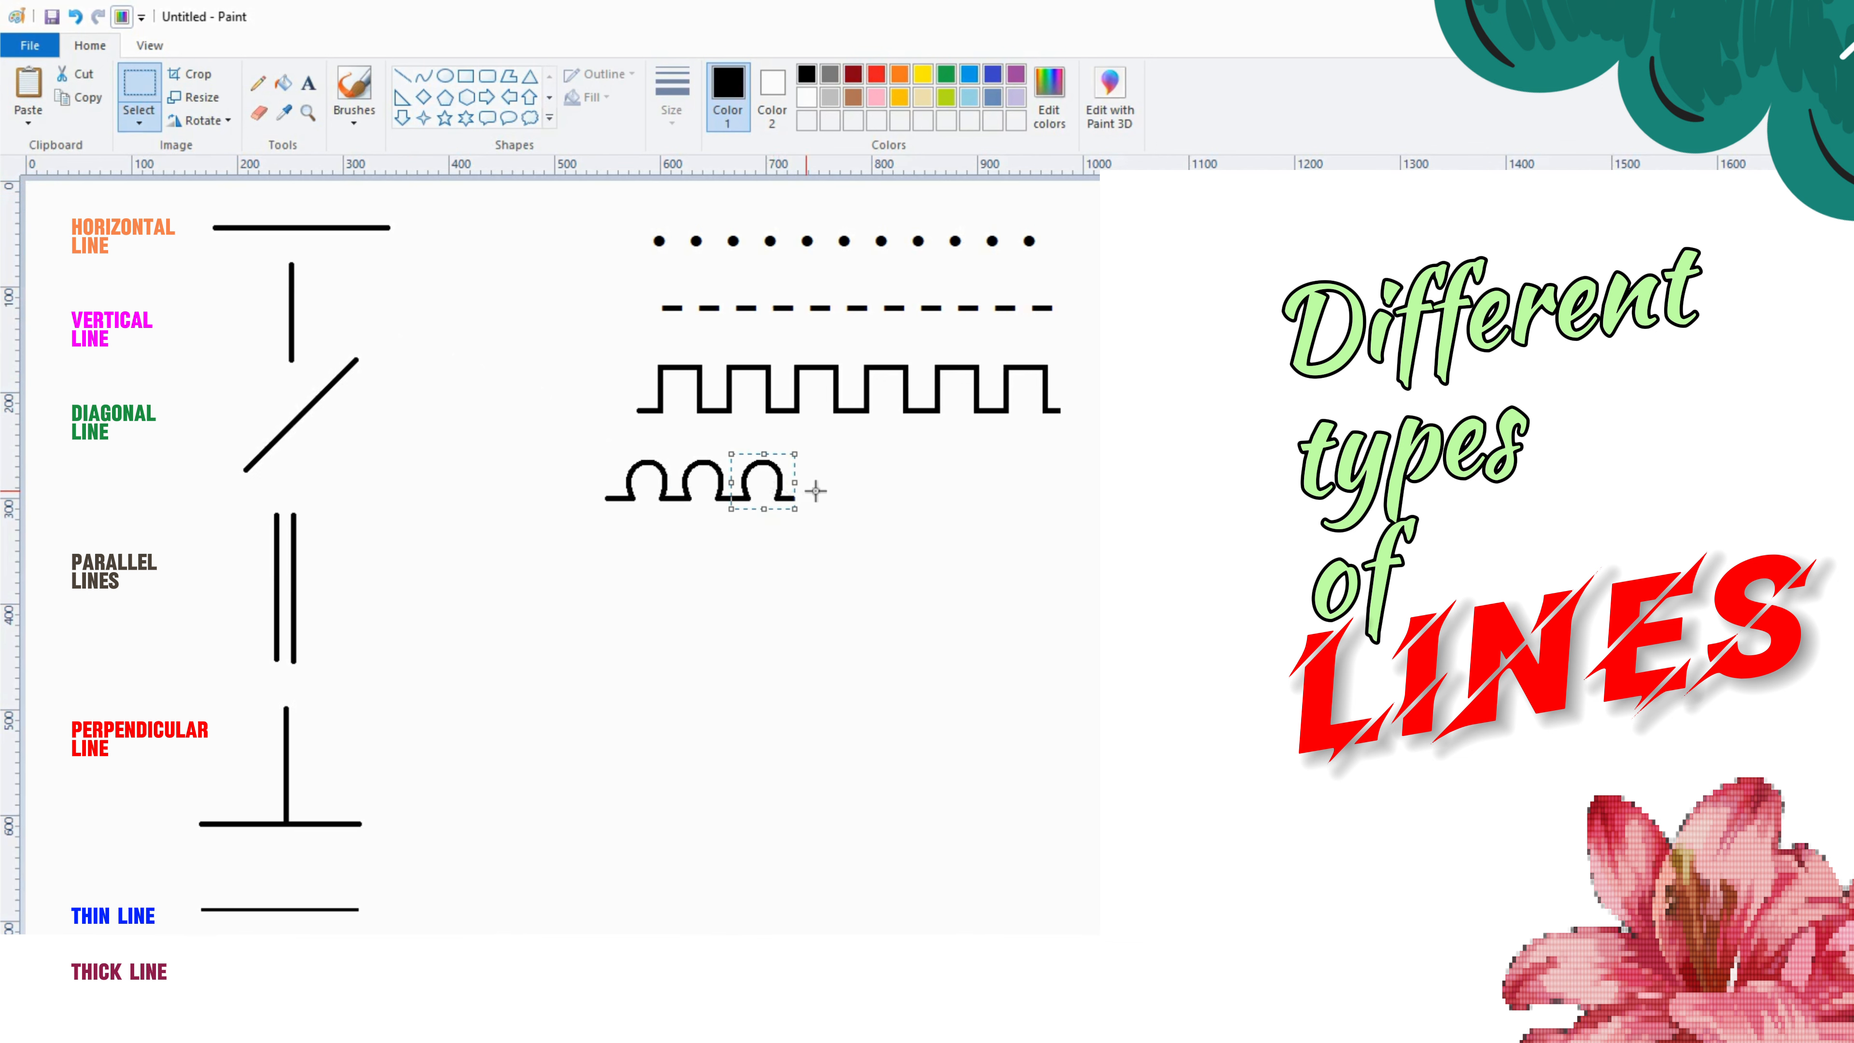
click(28, 84)
drag(60, 206, 830, 488)
click(27, 84)
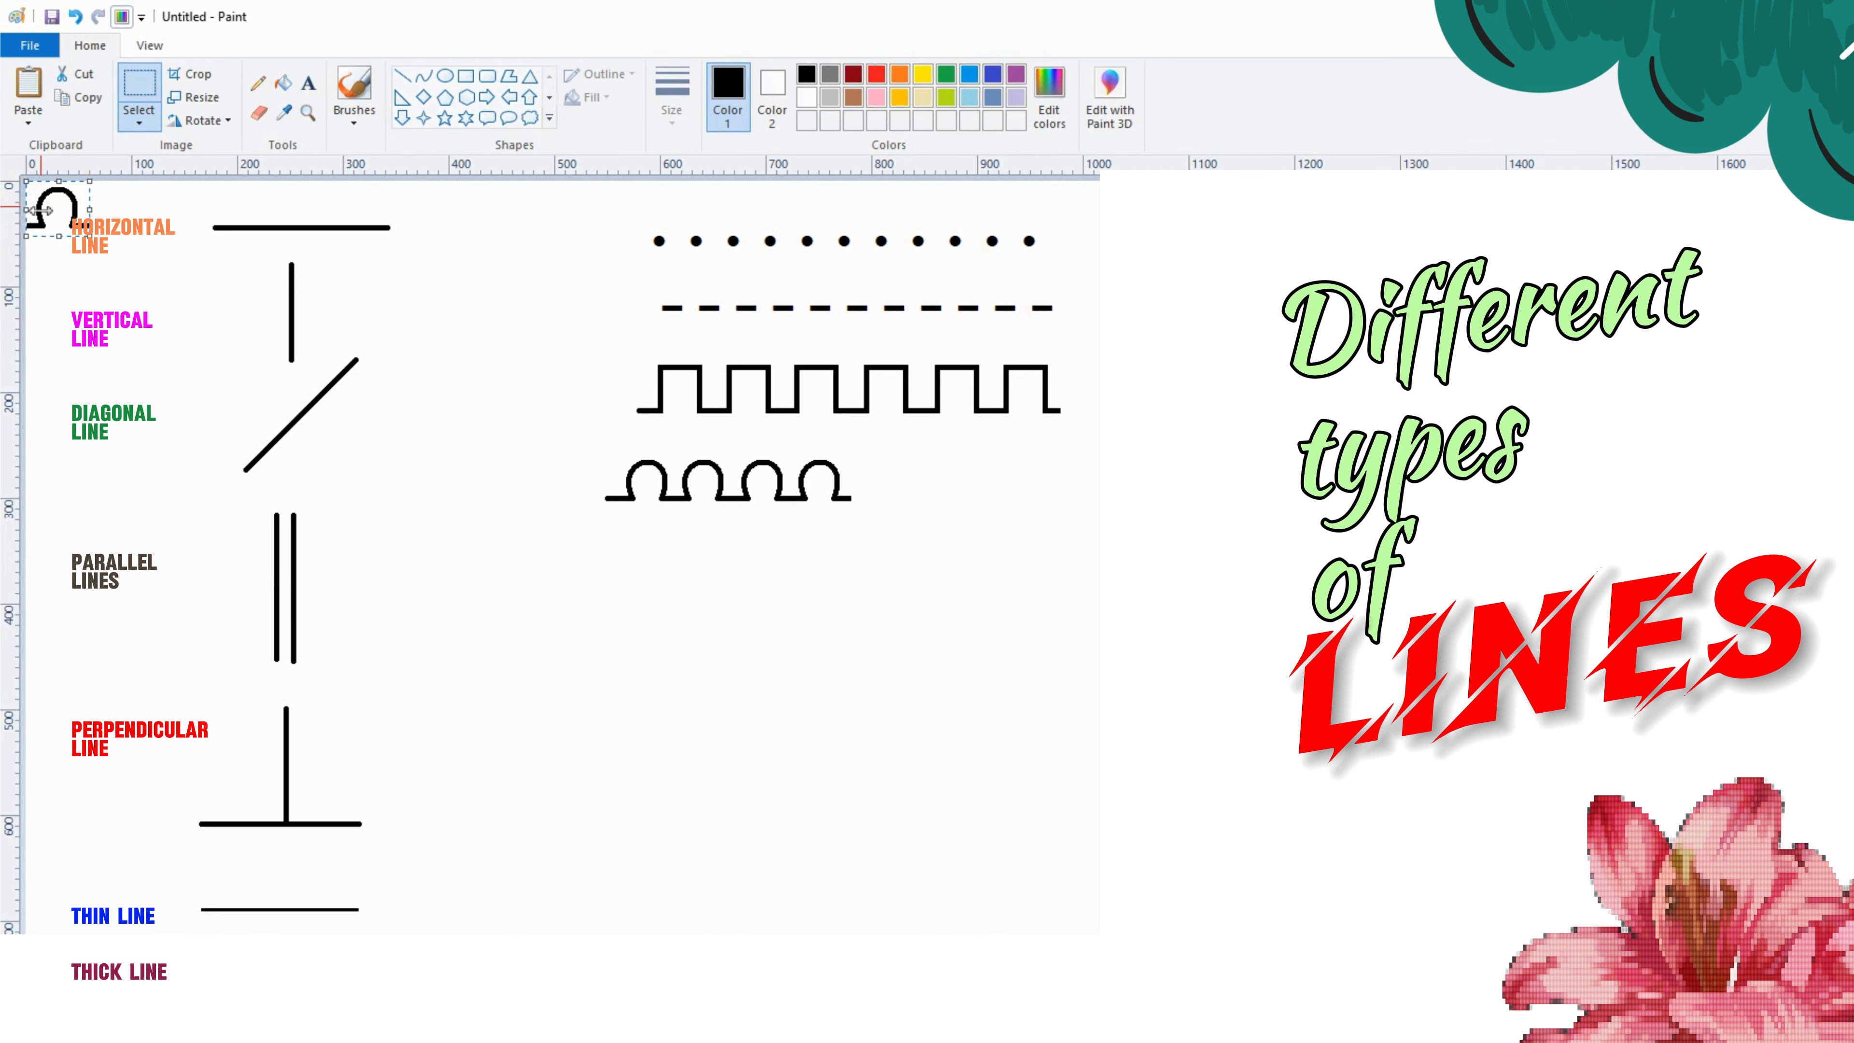
drag(60, 206, 887, 487)
click(27, 84)
drag(60, 206, 931, 484)
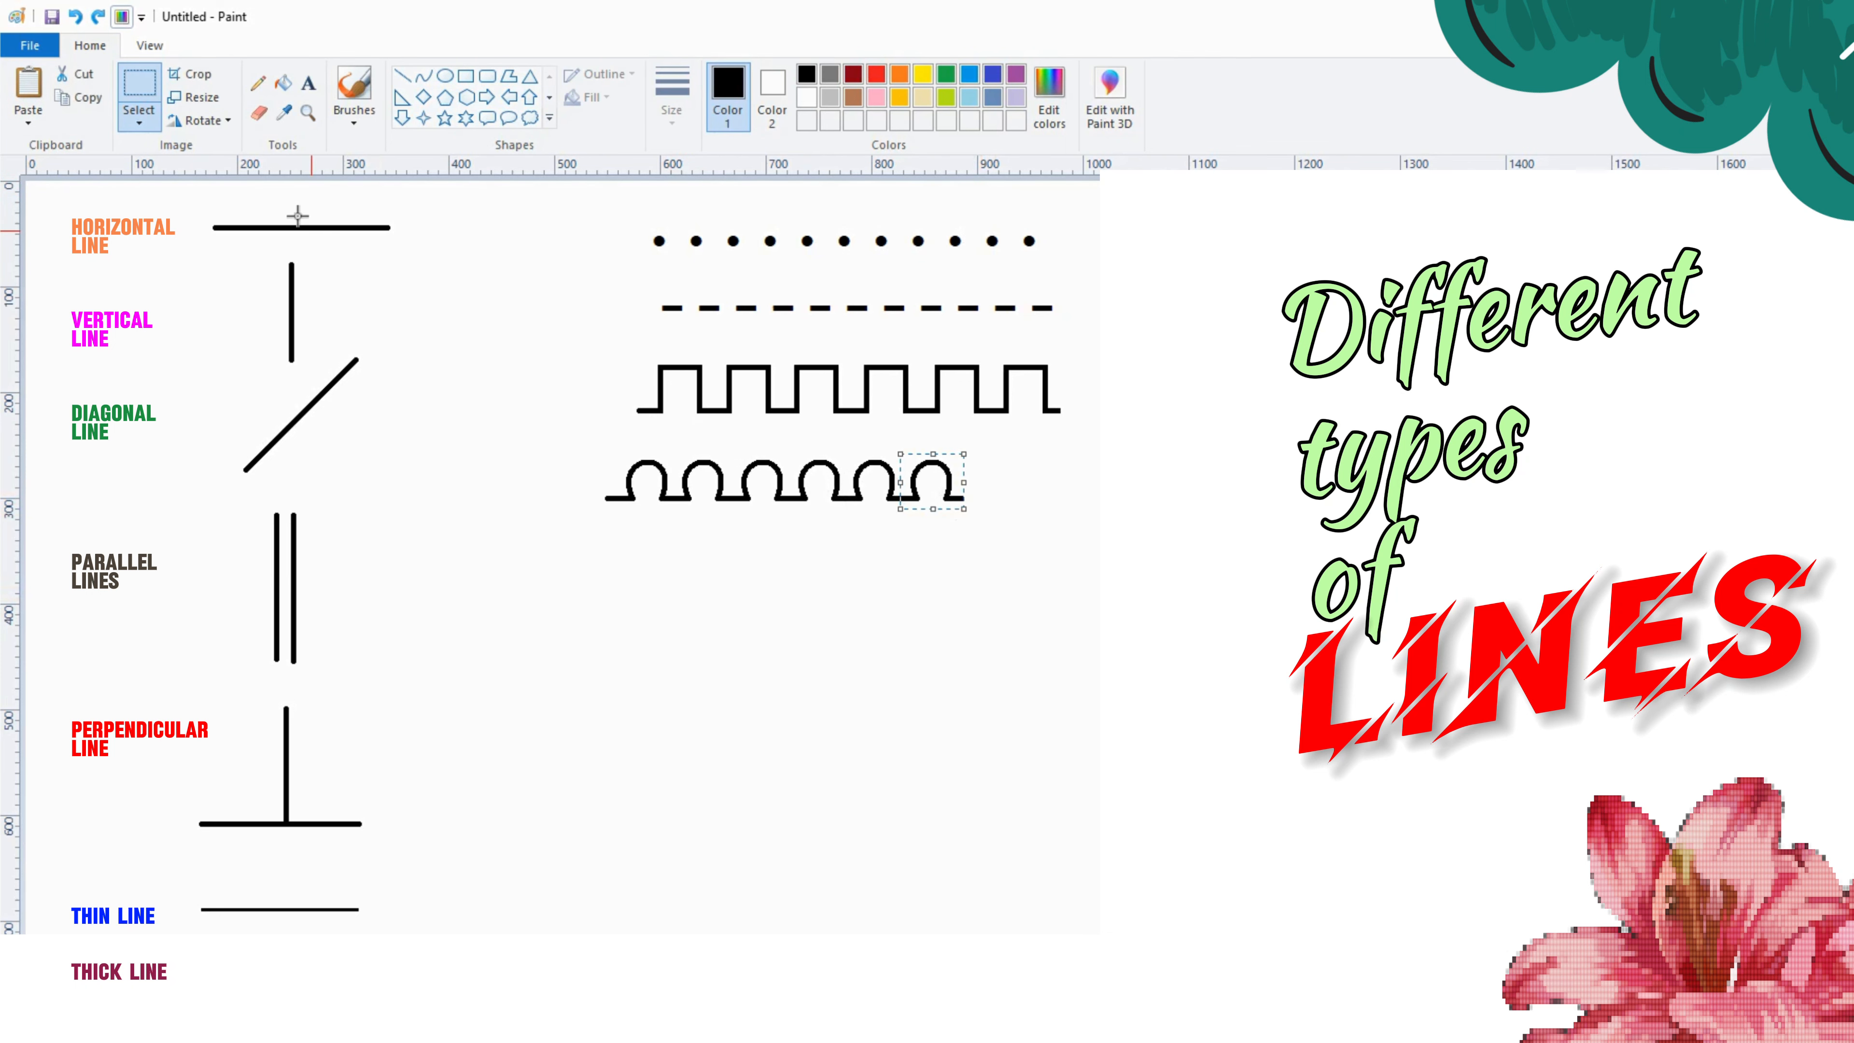
click(28, 84)
drag(54, 206, 959, 469)
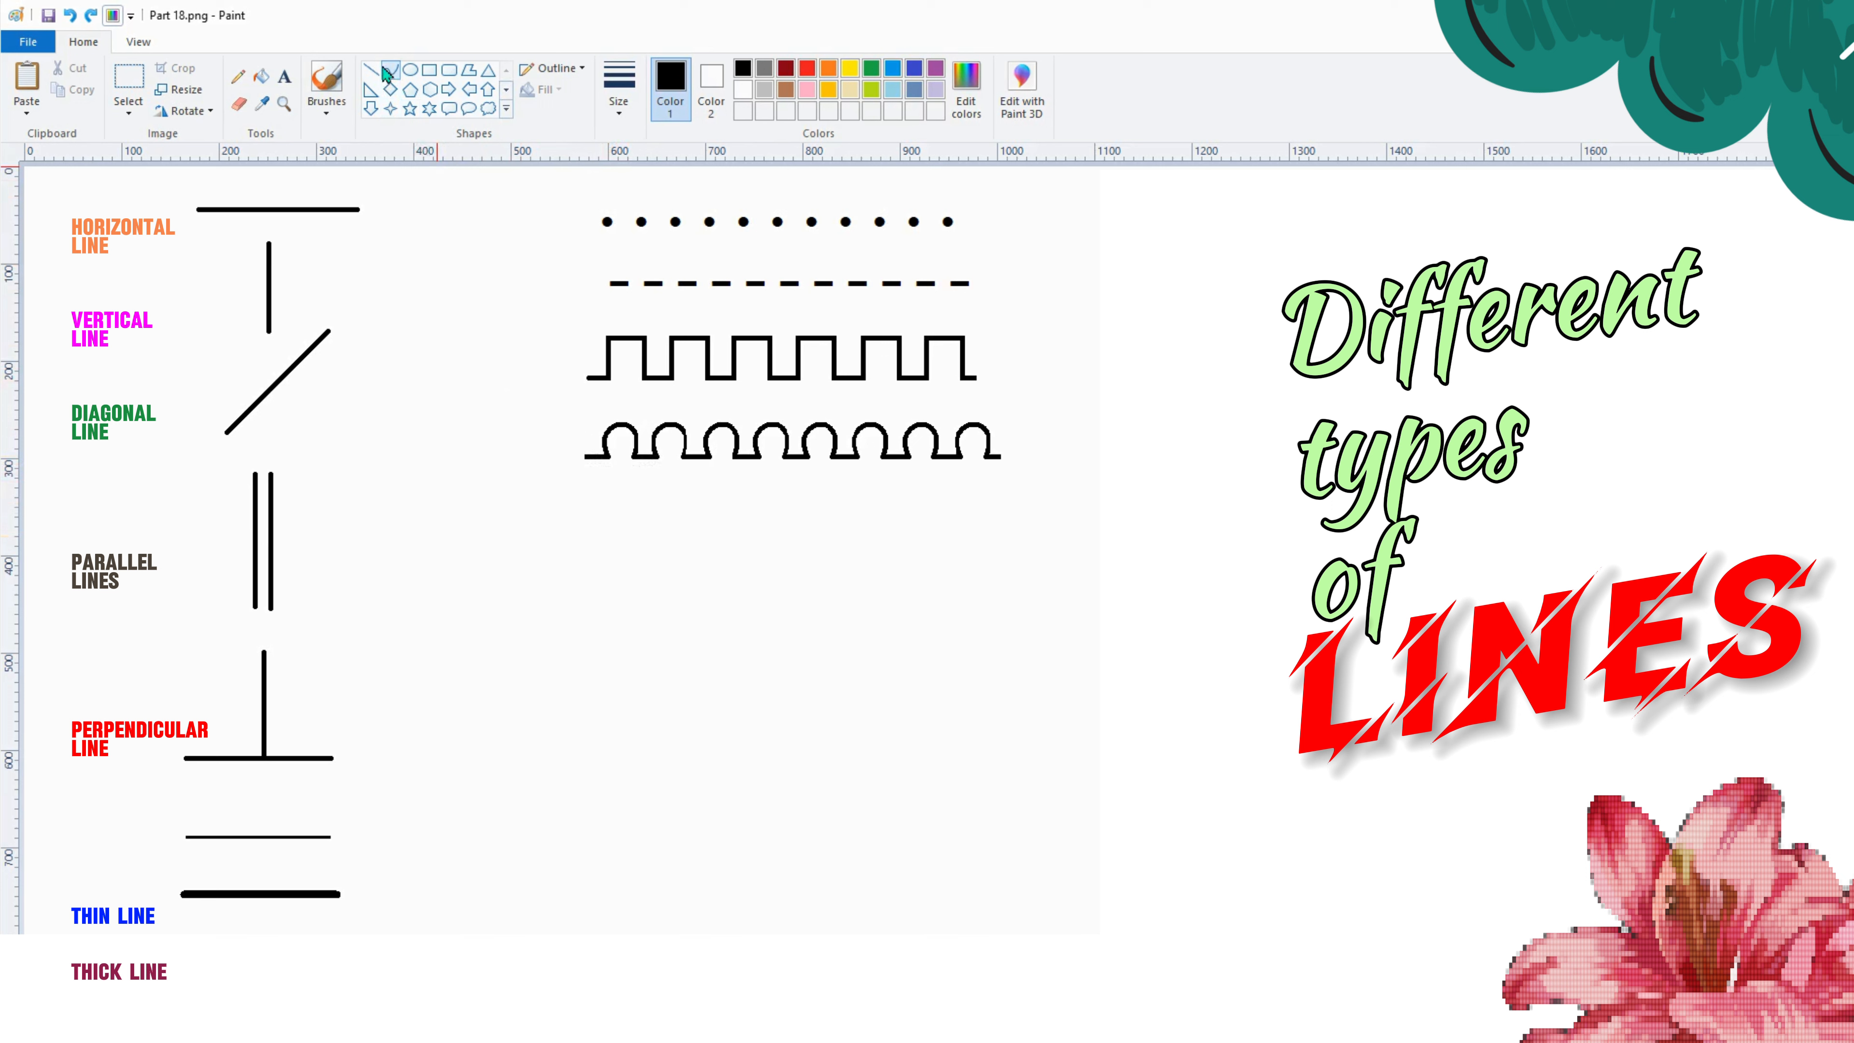
Step: Draw a curly loop joining two shallow upward-opening arcs with the Curve tool below the row of arches
click(619, 86)
mouse_move(640, 519)
mouse_down()
mouse_move(710, 519)
mouse_move(664, 548)
mouse_move(710, 540)
mouse_up()
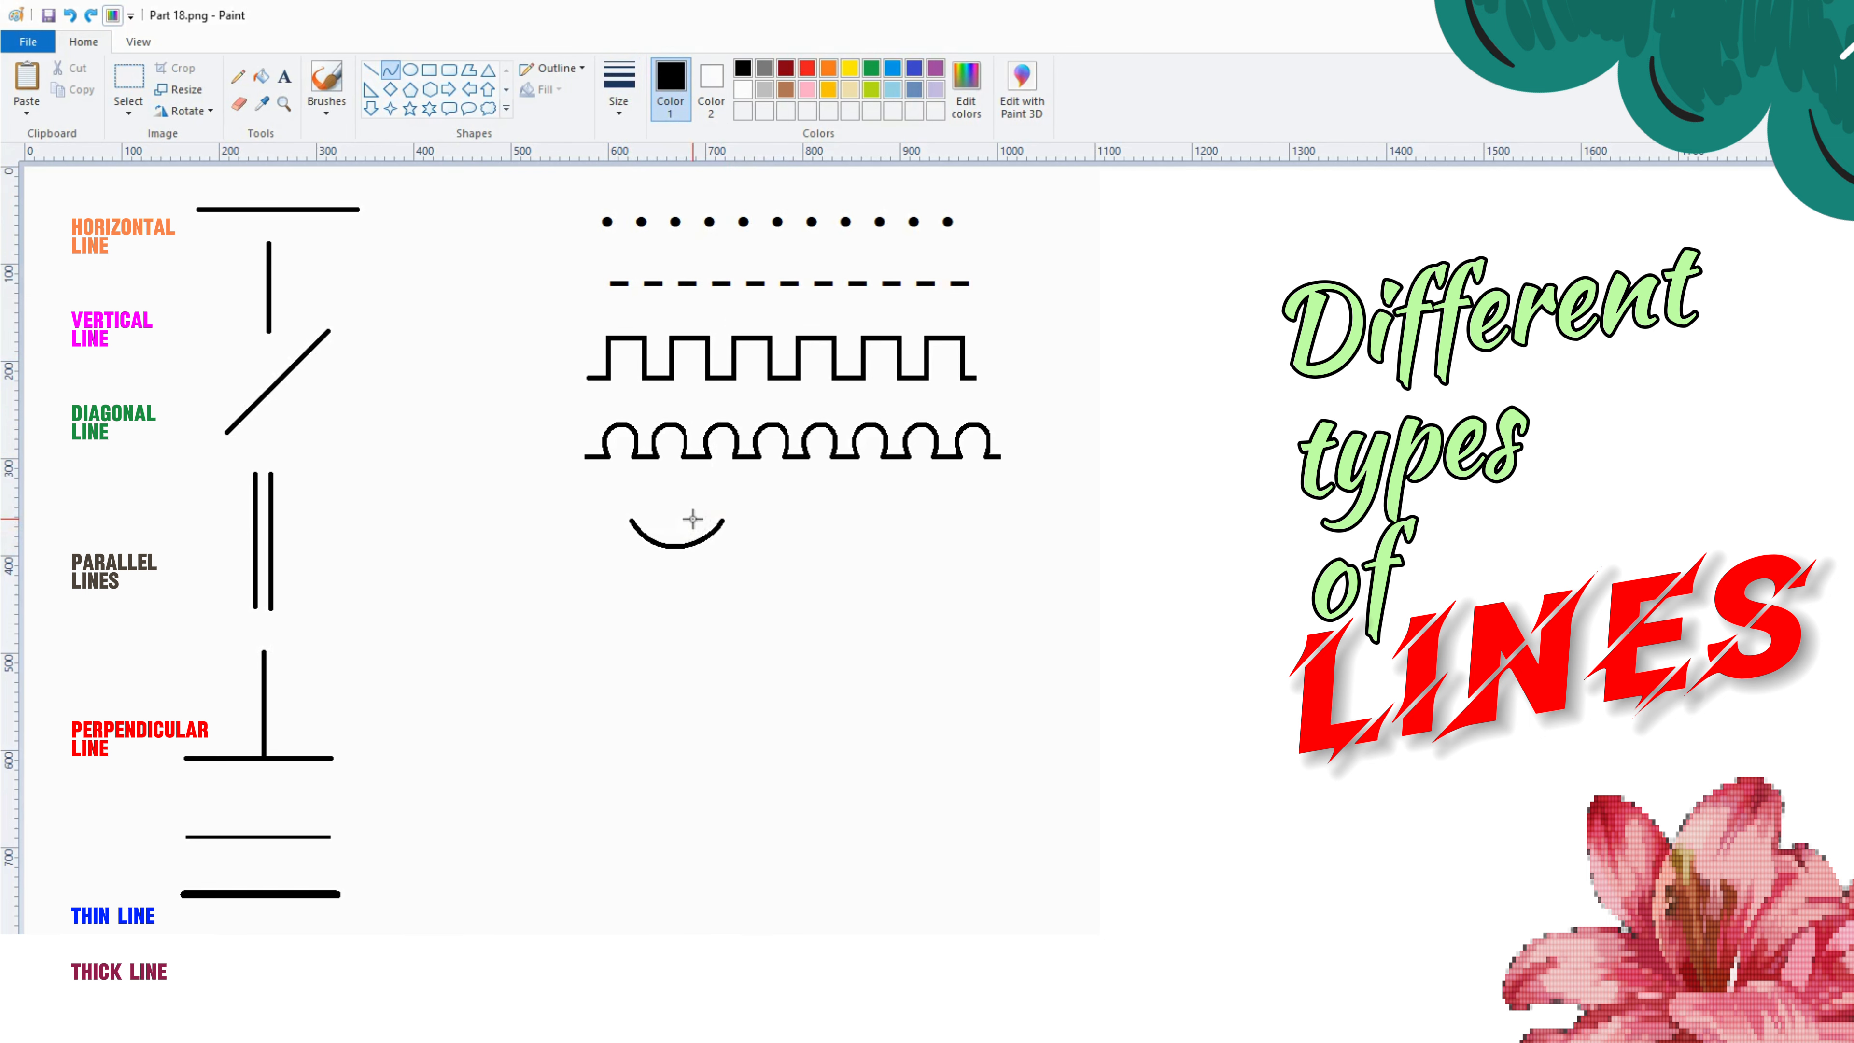
mouse_move(692, 518)
mouse_down()
mouse_move(794, 526)
mouse_move(711, 551)
mouse_move(770, 550)
mouse_move(706, 528)
mouse_move(697, 501)
mouse_move(733, 506)
mouse_move(715, 493)
mouse_up()
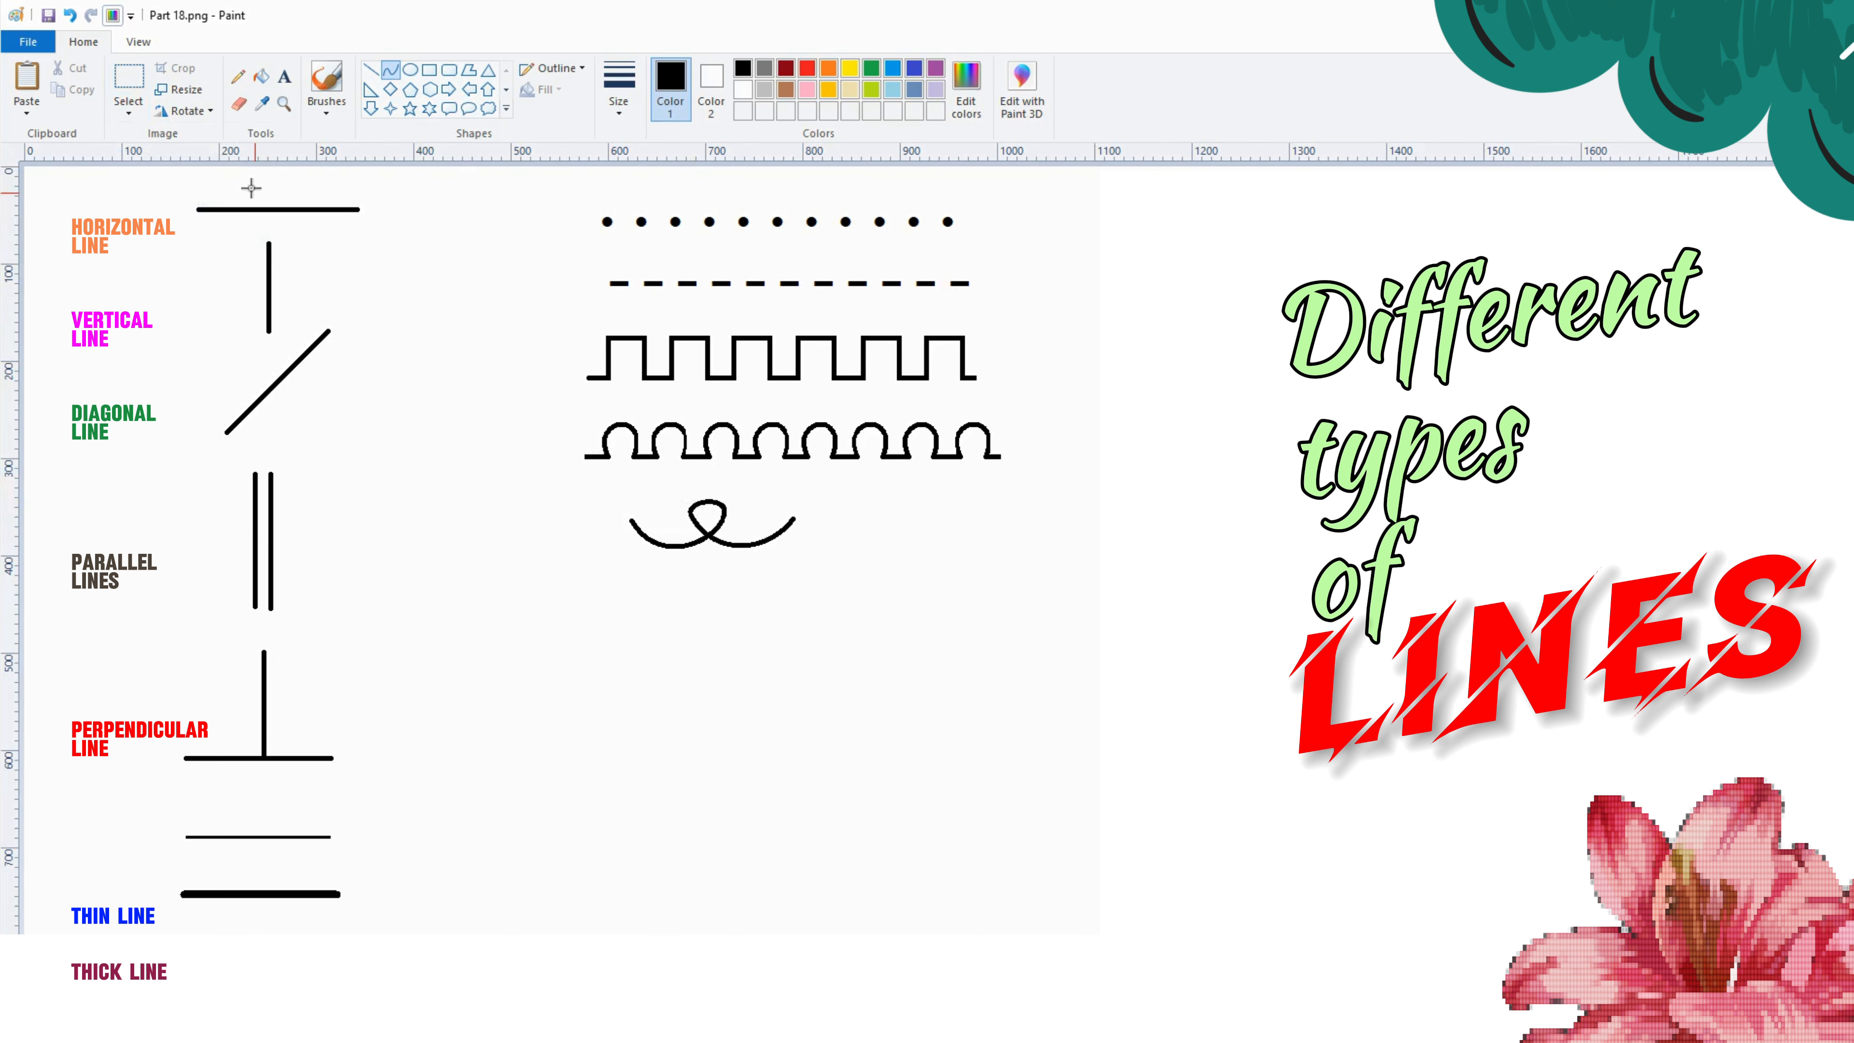
Step: Remove the outer parts of the arcs on both sides of the loop, keeping the loop with short ends
click(134, 93)
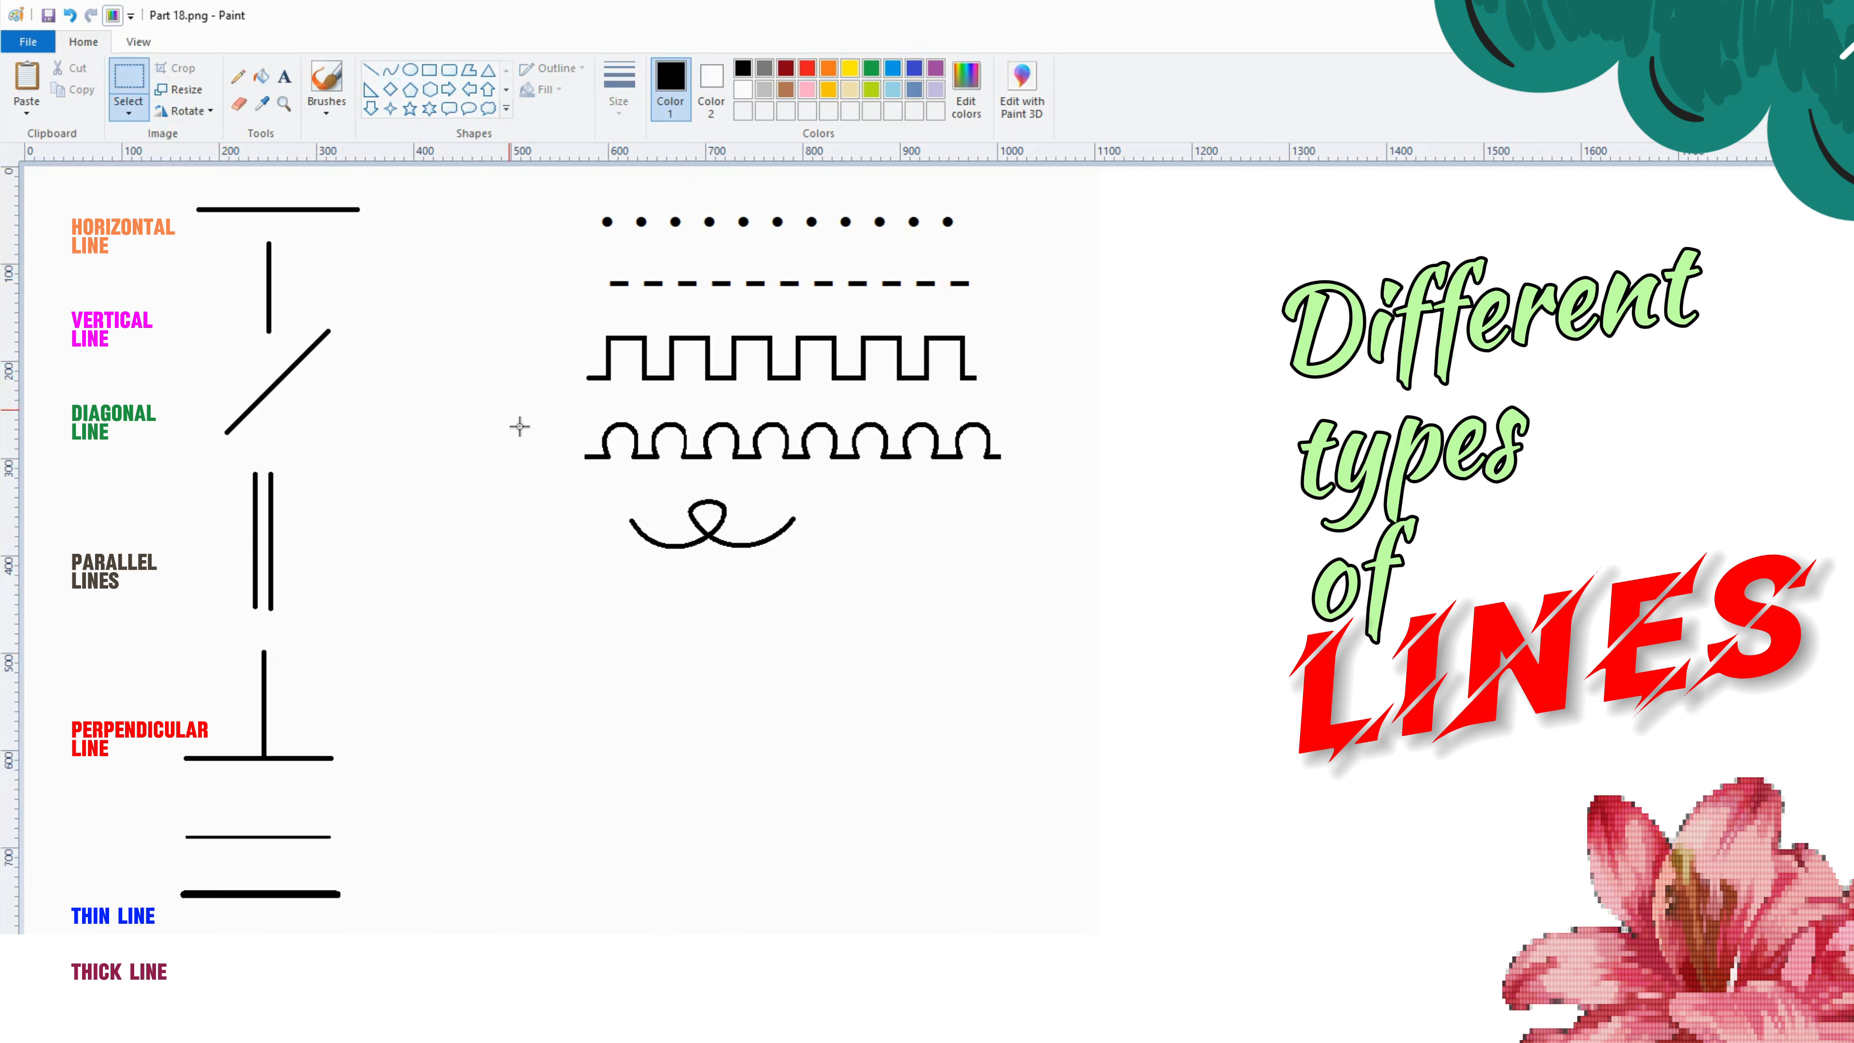
drag(606, 499, 673, 570)
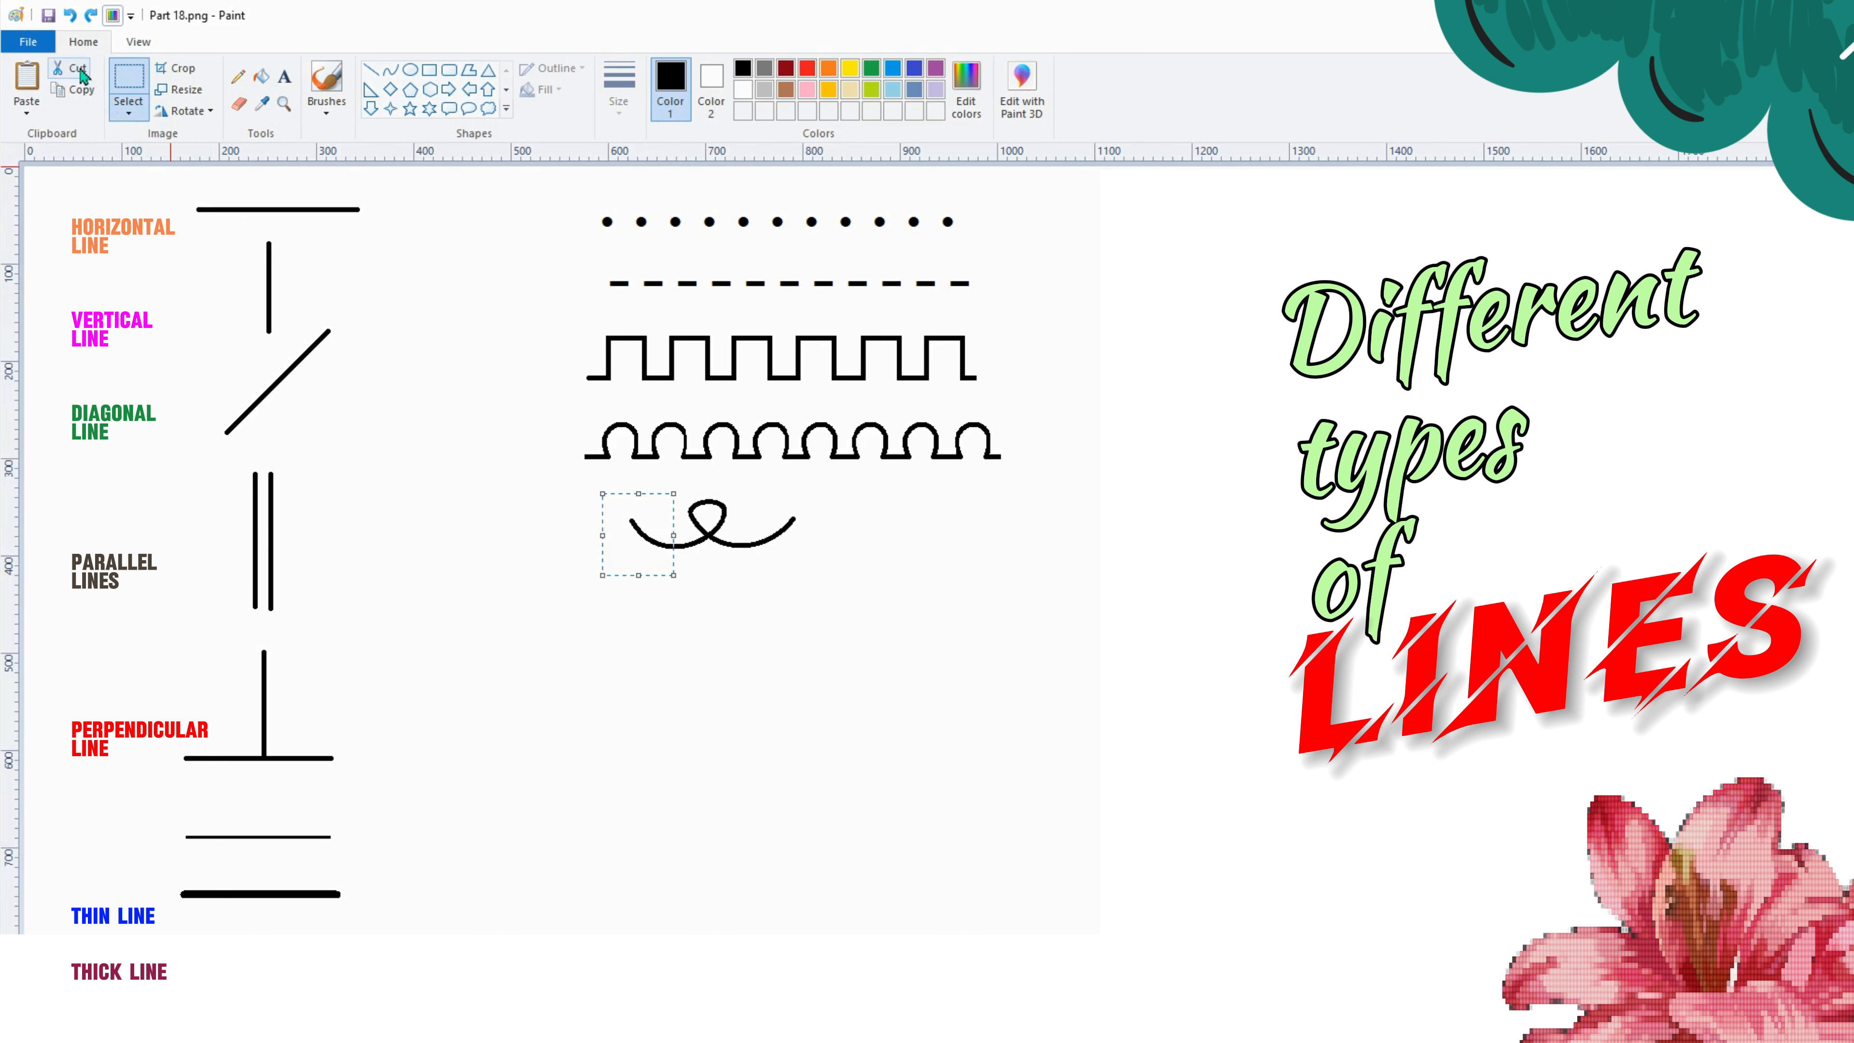
key(Delete)
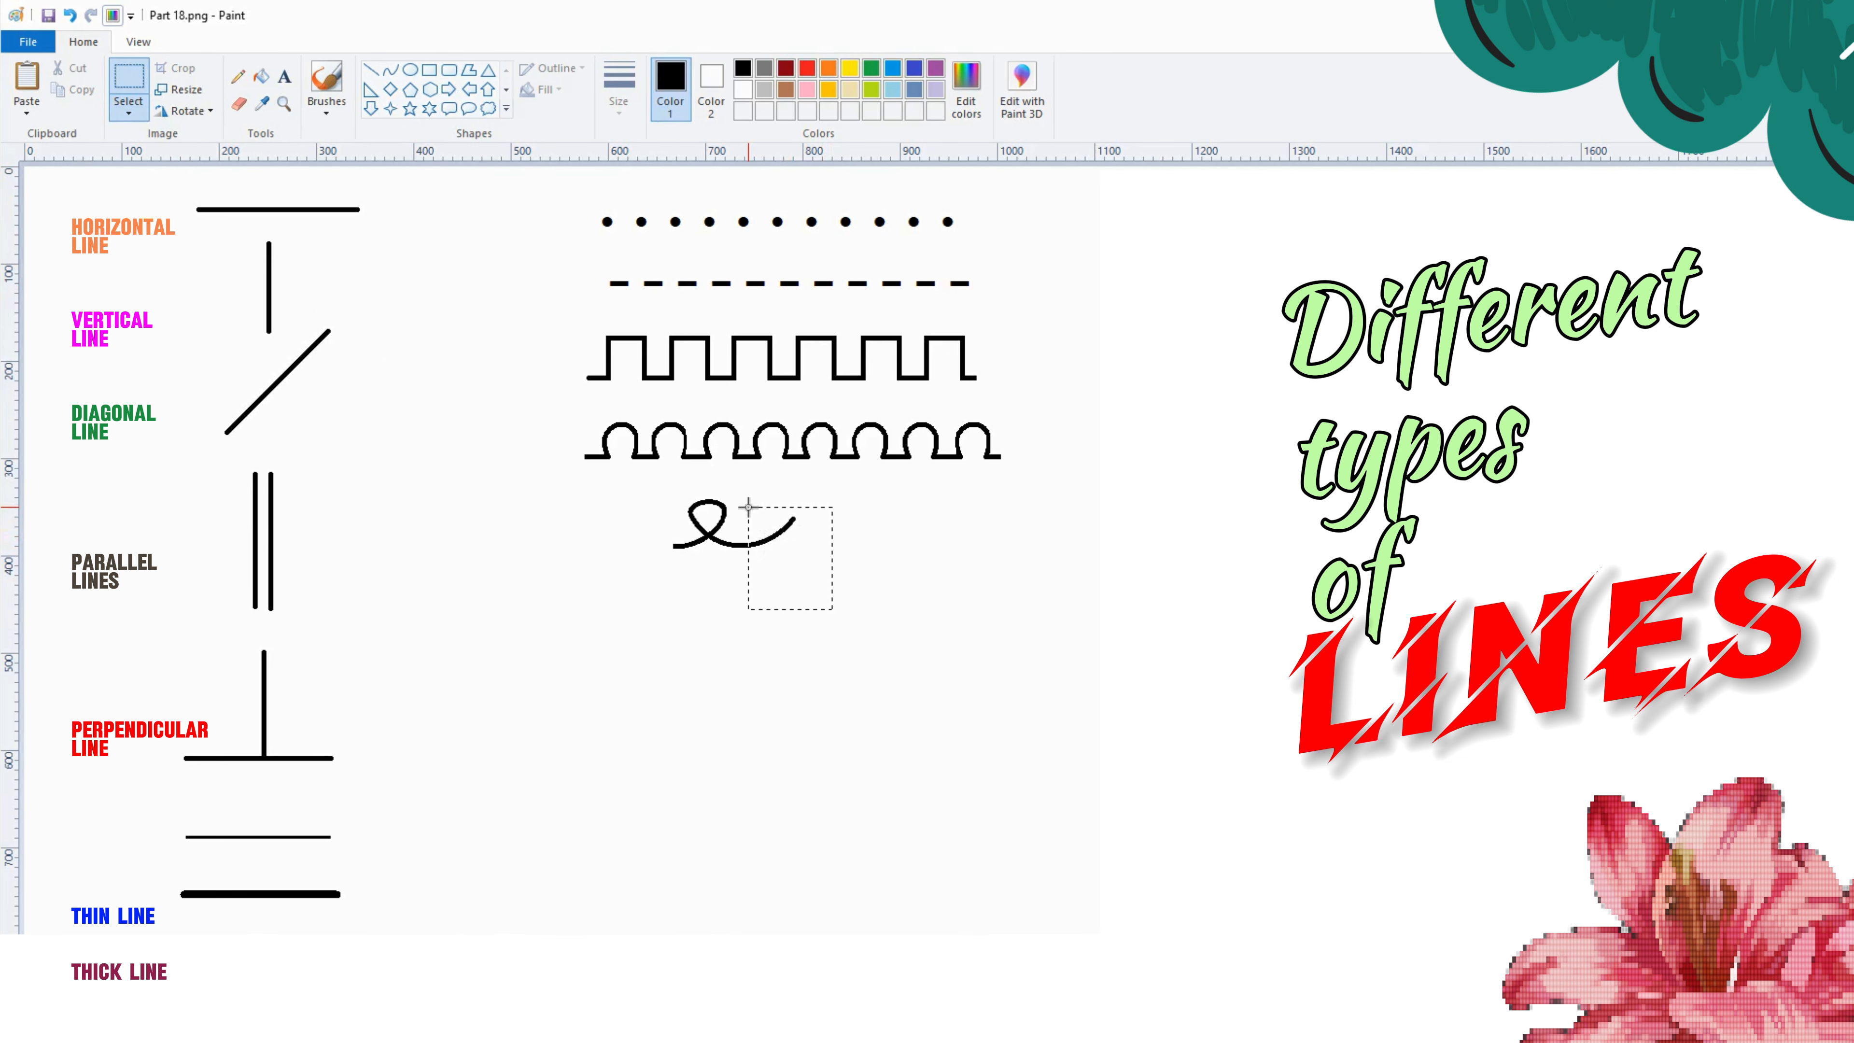
click(71, 68)
Step: Copy the trimmed loop and place the copy directly beside the original so their ends join
drag(690, 513, 744, 482)
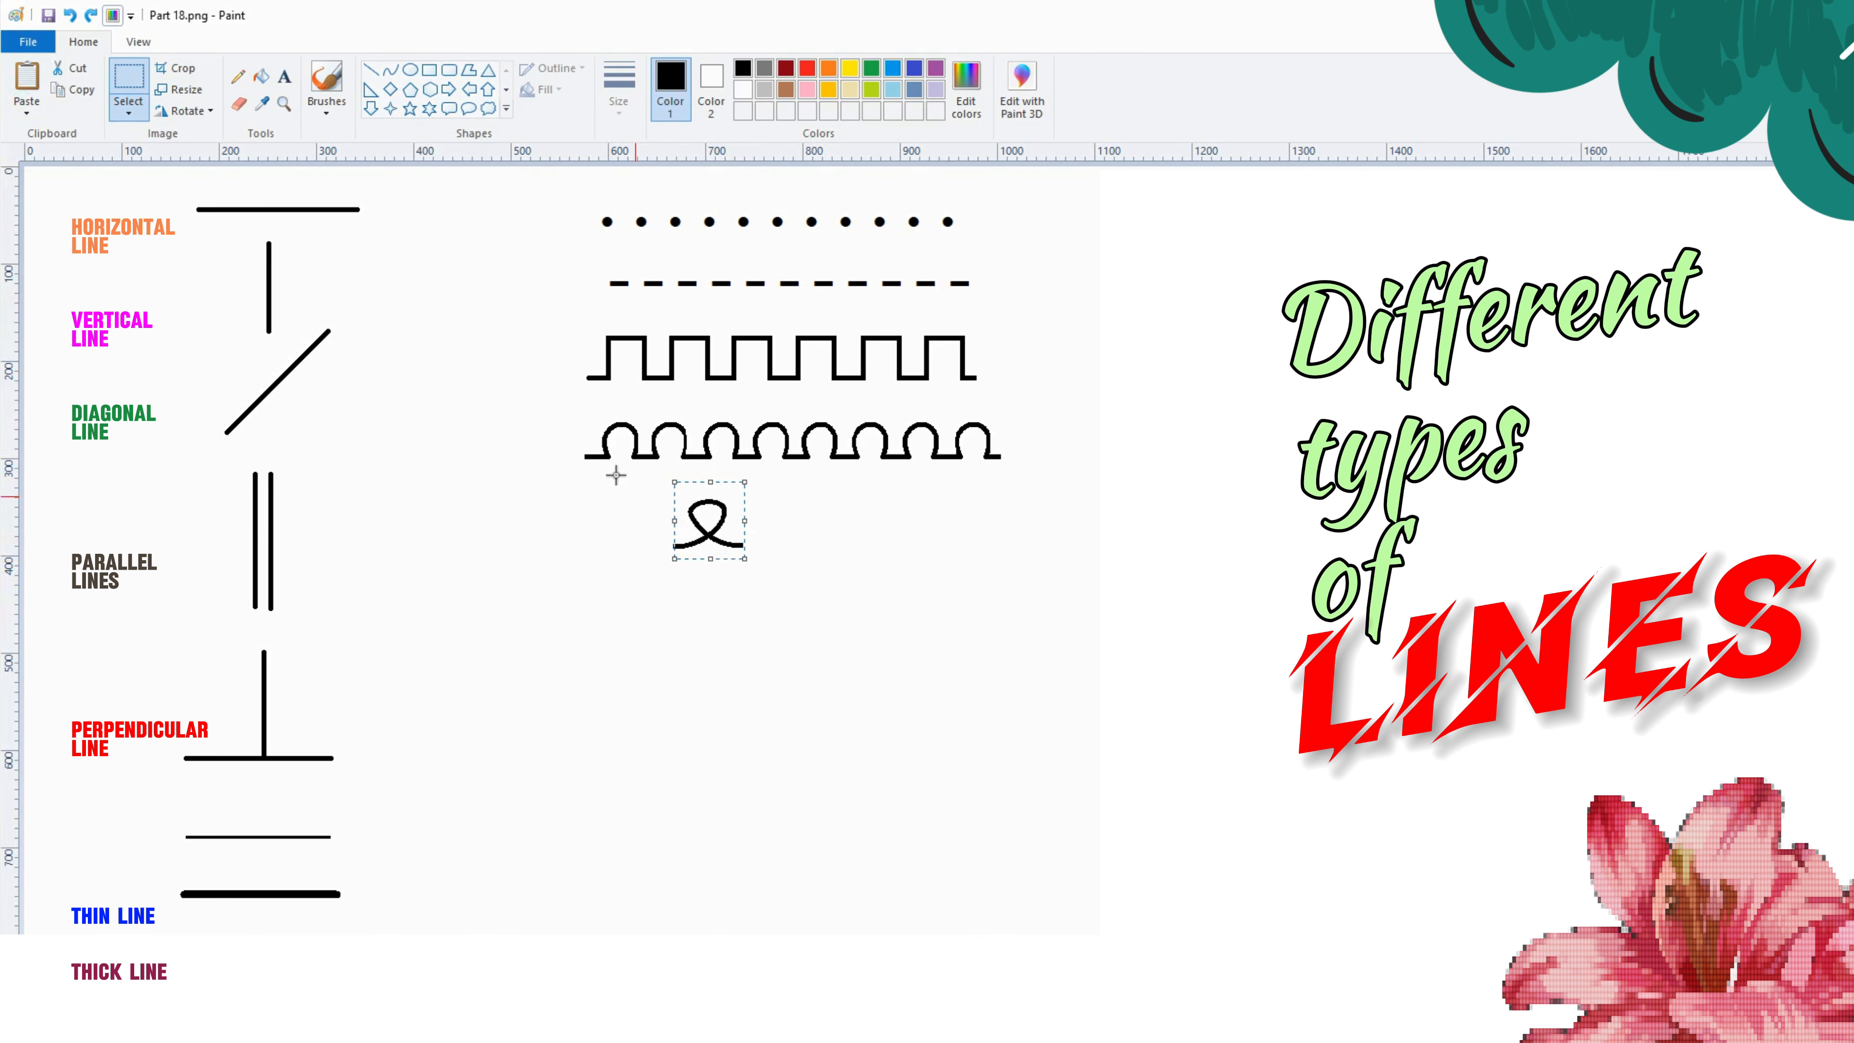
click(73, 90)
click(27, 81)
drag(60, 208, 776, 522)
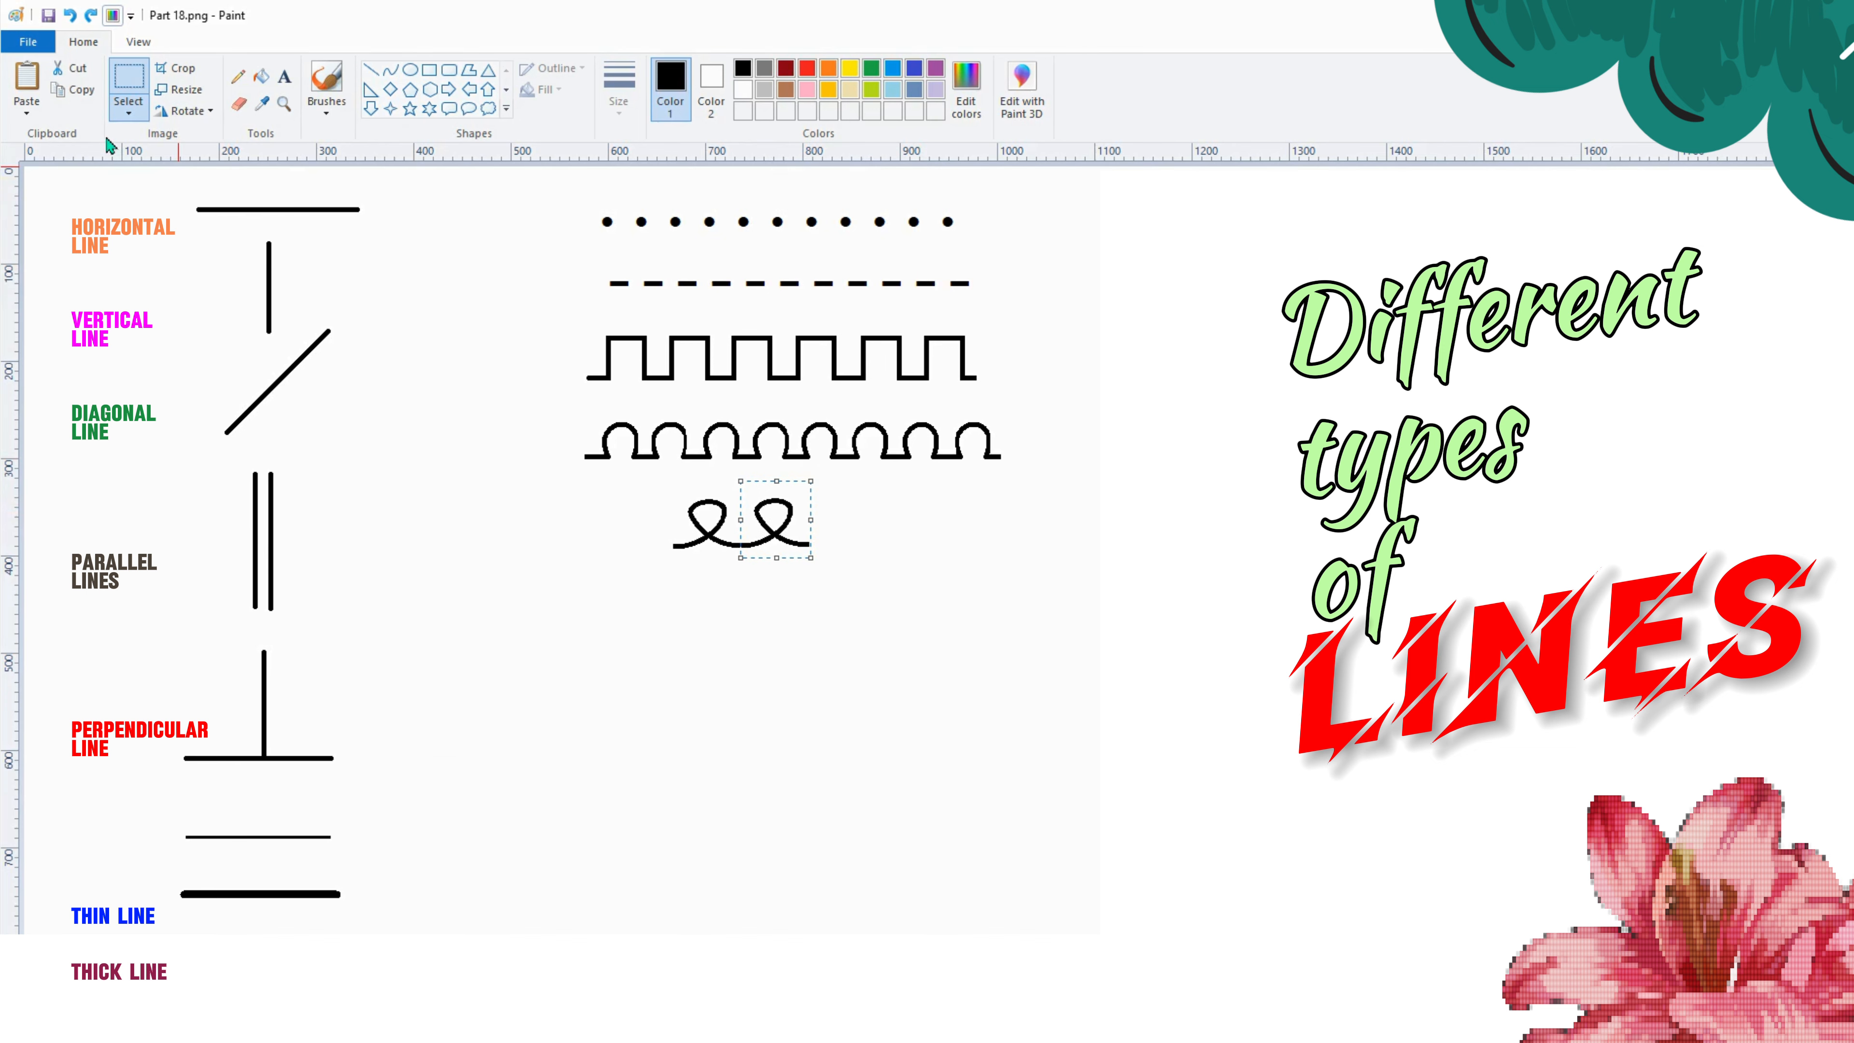
Step: Place further copies of the loop end to end beside the existing ones, extending the row to six joined loops
click(27, 80)
drag(64, 191, 843, 505)
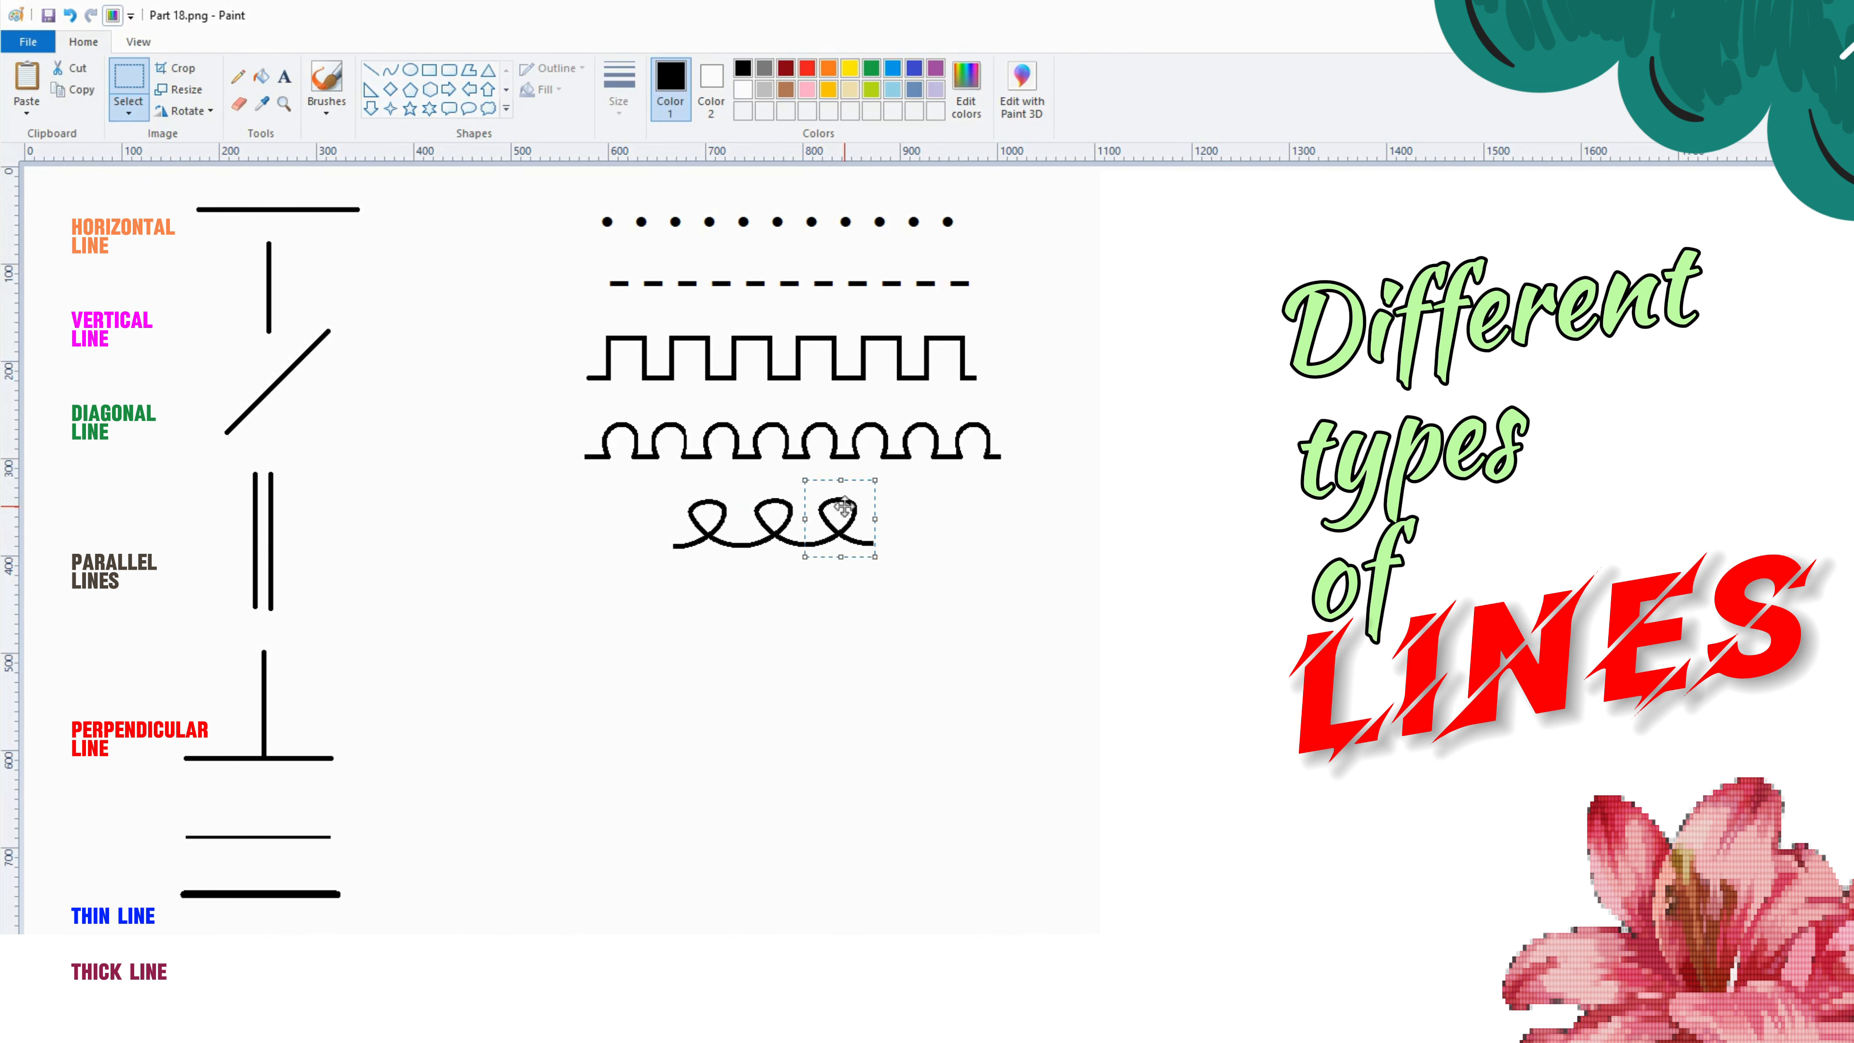
click(27, 80)
drag(58, 197, 909, 512)
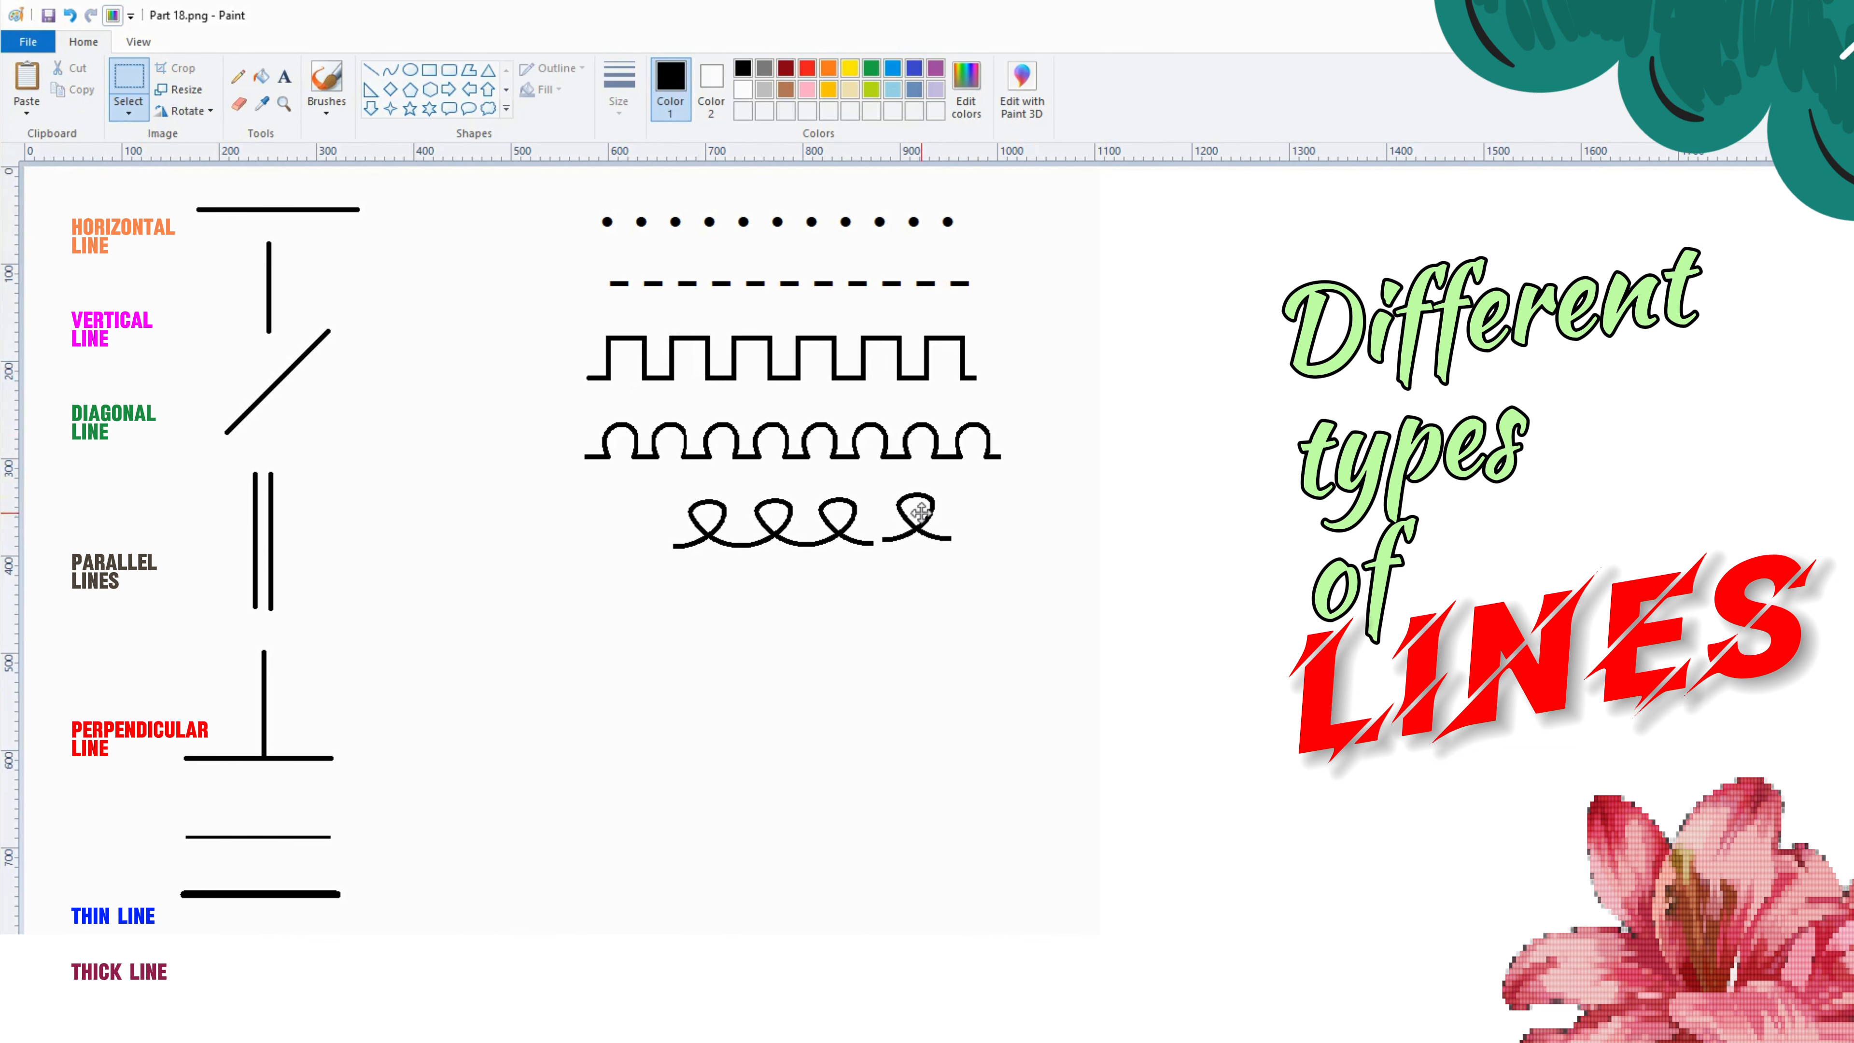
click(27, 80)
drag(54, 197, 964, 509)
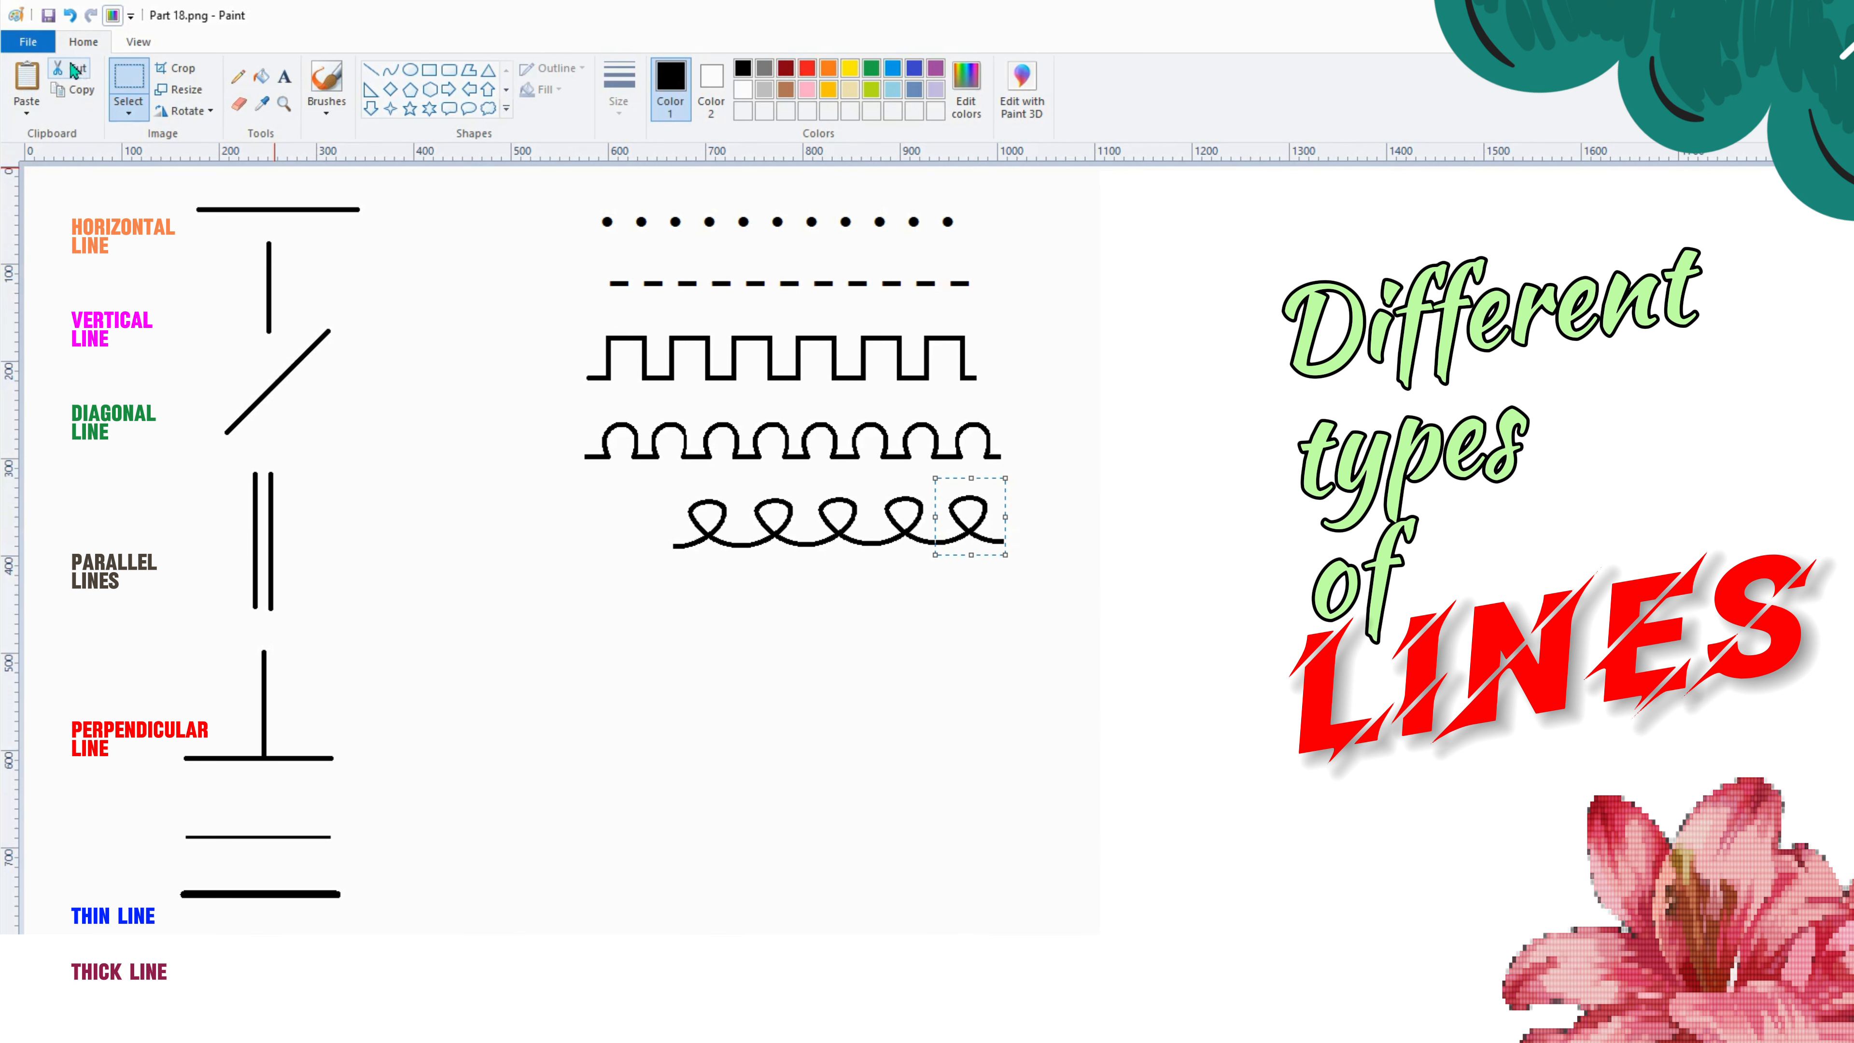
click(32, 77)
drag(68, 210, 1040, 523)
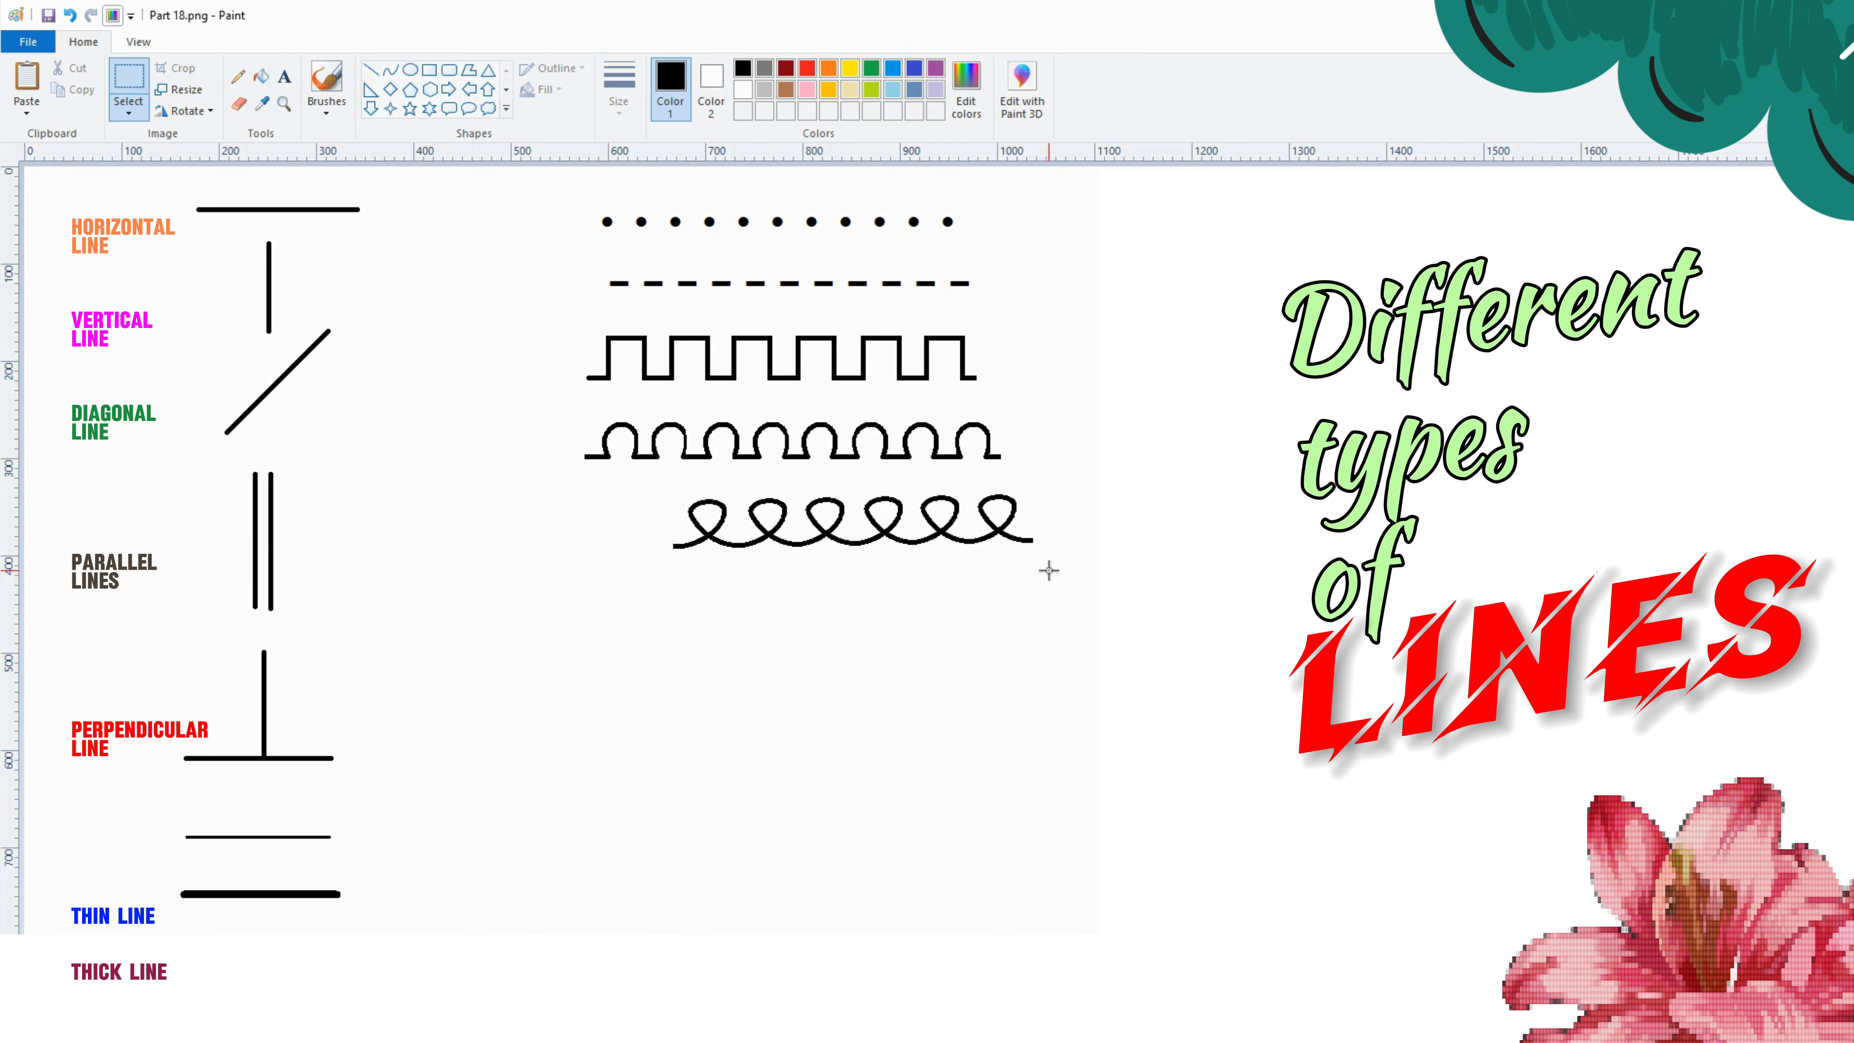
Step: Align the row of loops with the start of the arches above and add a seventh loop copy at its end
drag(1050, 570, 651, 488)
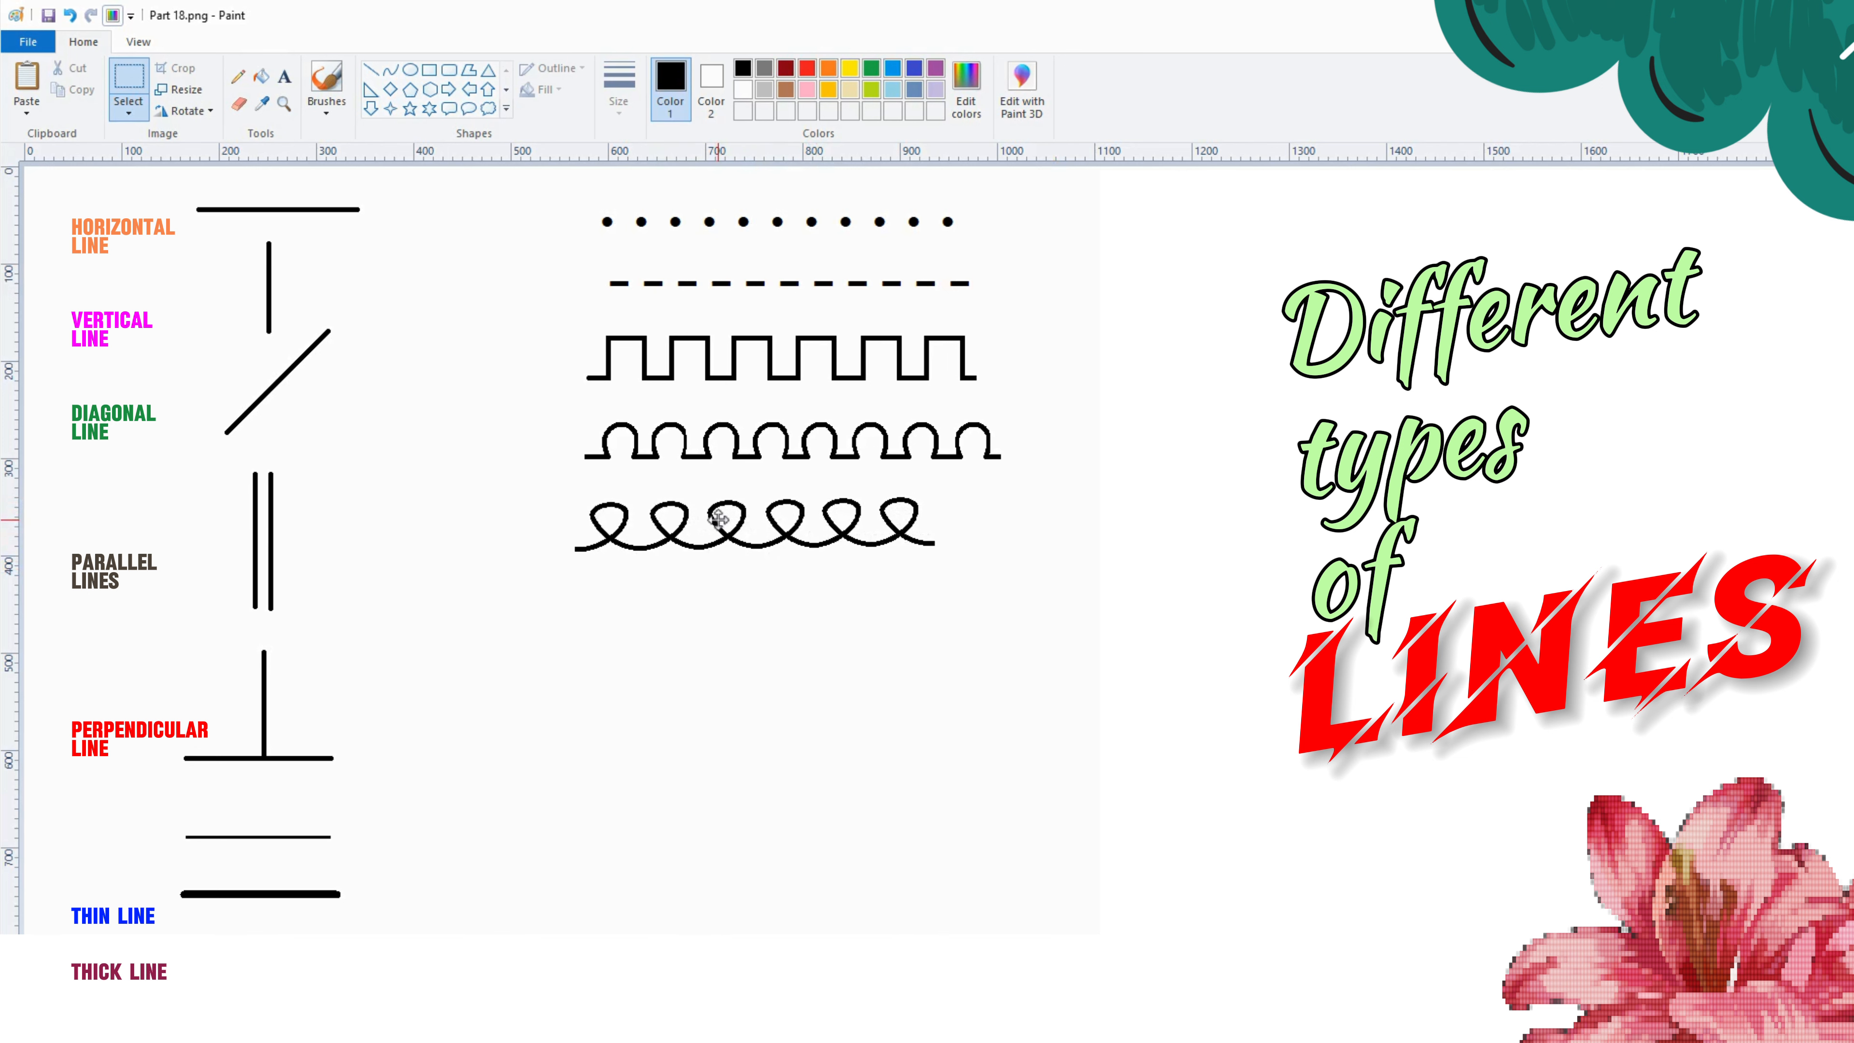
drag(961, 556, 881, 479)
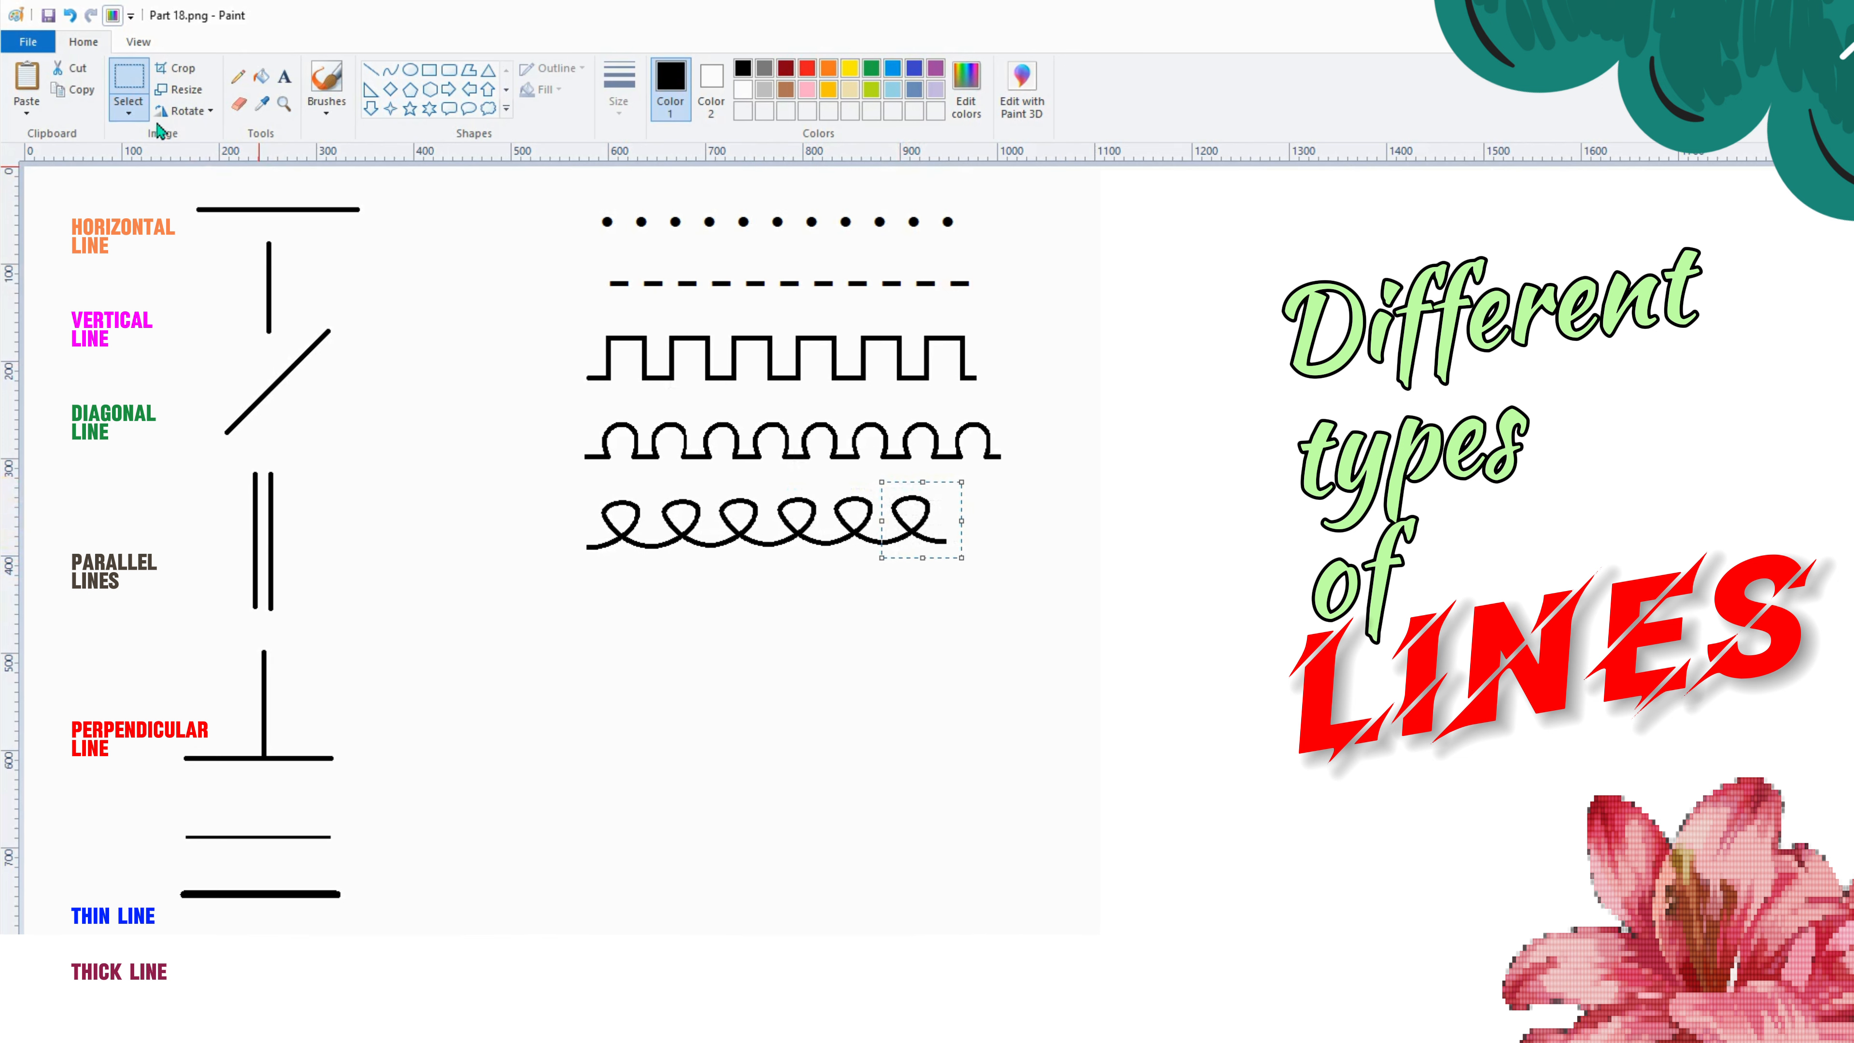
click(80, 90)
click(27, 79)
drag(63, 206, 989, 517)
click(284, 77)
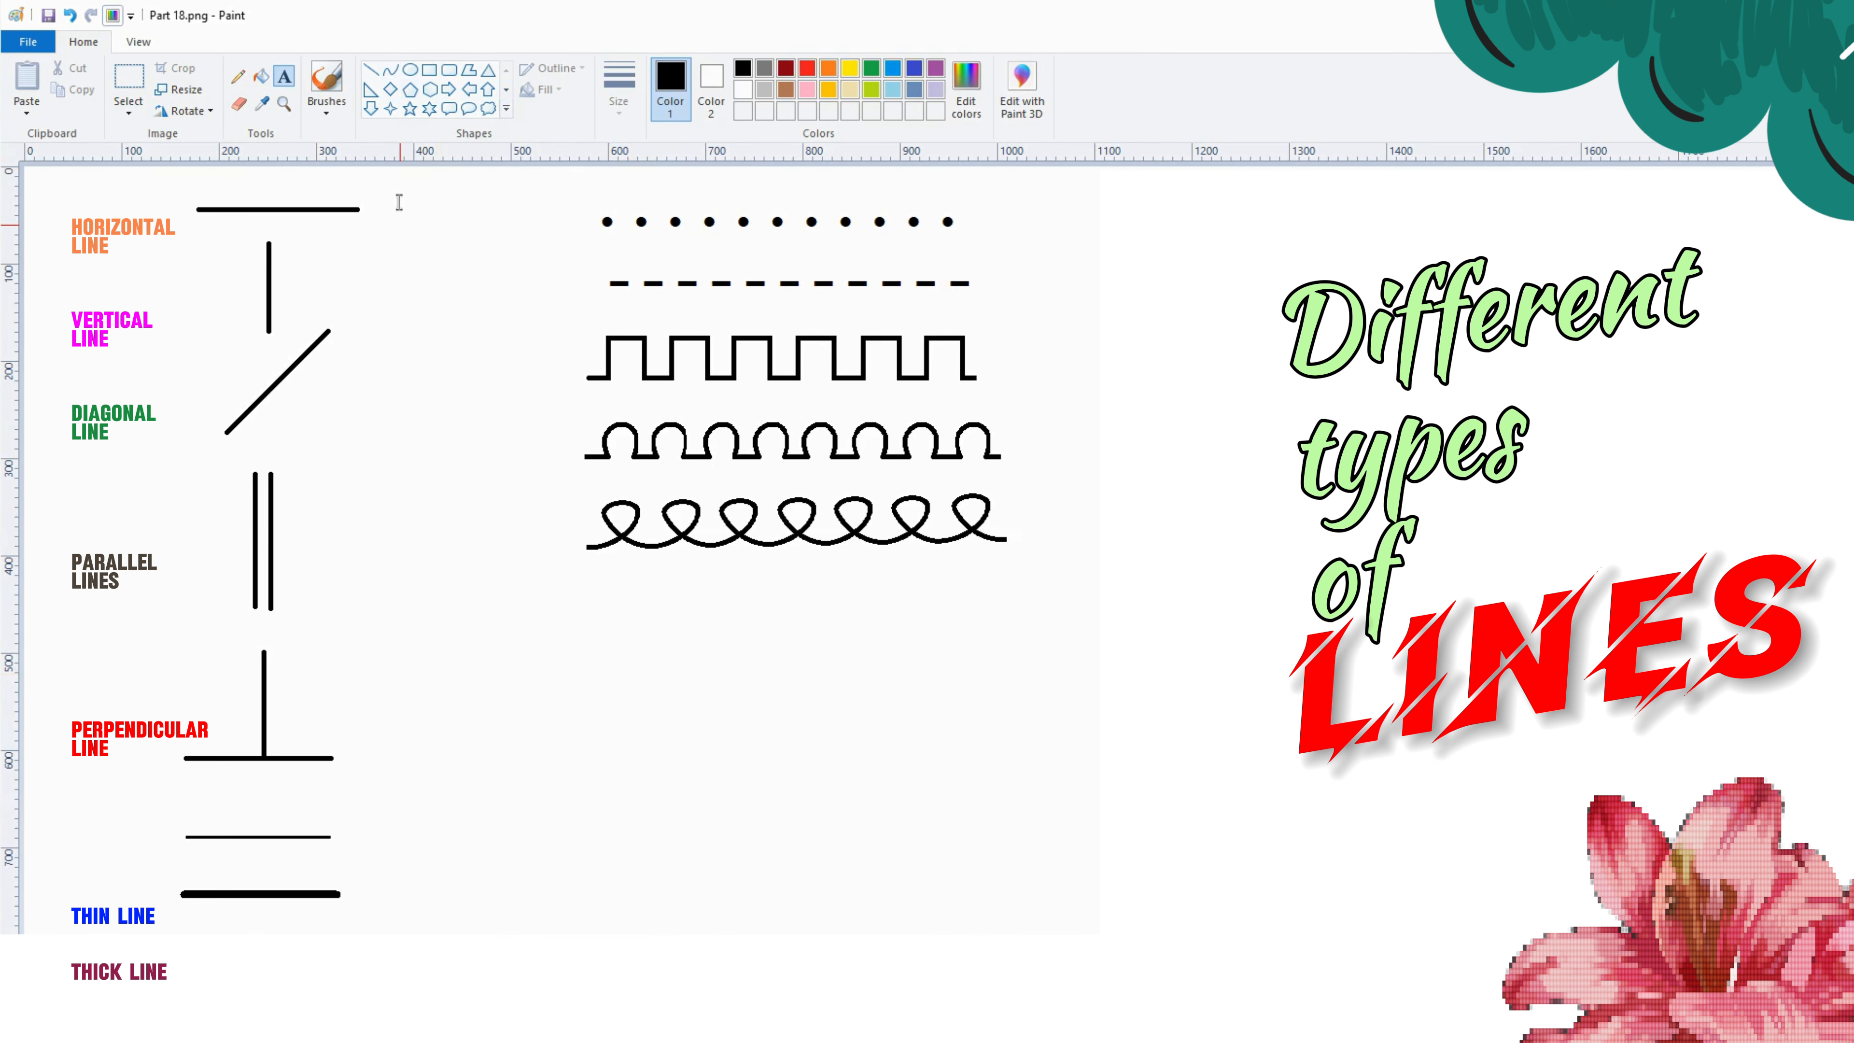
Step: Draw a small spiral of several turns with the Curve tool below the start of the row of loops
click(392, 71)
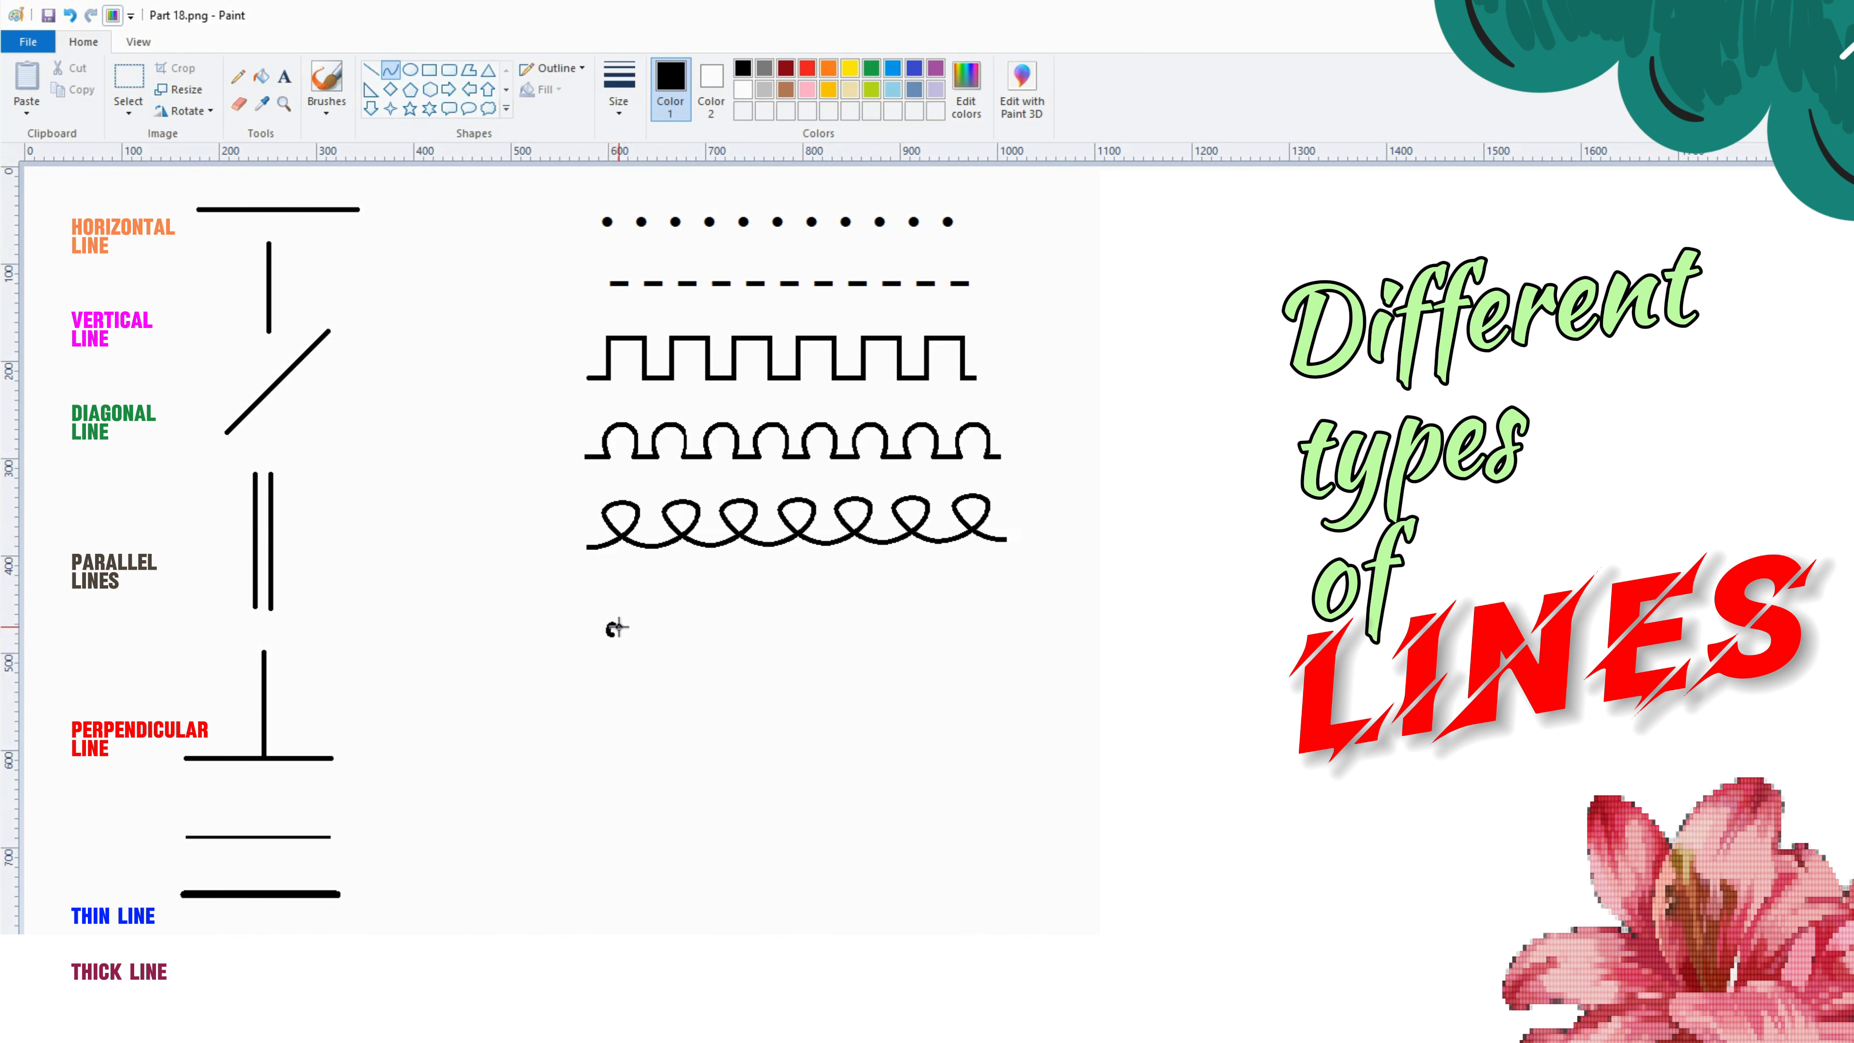
drag(623, 630, 602, 646)
mouse_move(617, 628)
mouse_down()
mouse_move(612, 607)
mouse_move(638, 622)
mouse_up()
mouse_move(612, 653)
mouse_down()
mouse_move(591, 642)
mouse_move(603, 612)
mouse_up()
Step: Copy the spiral and place three copies side by side next to it, forming a row of four spirals
click(128, 77)
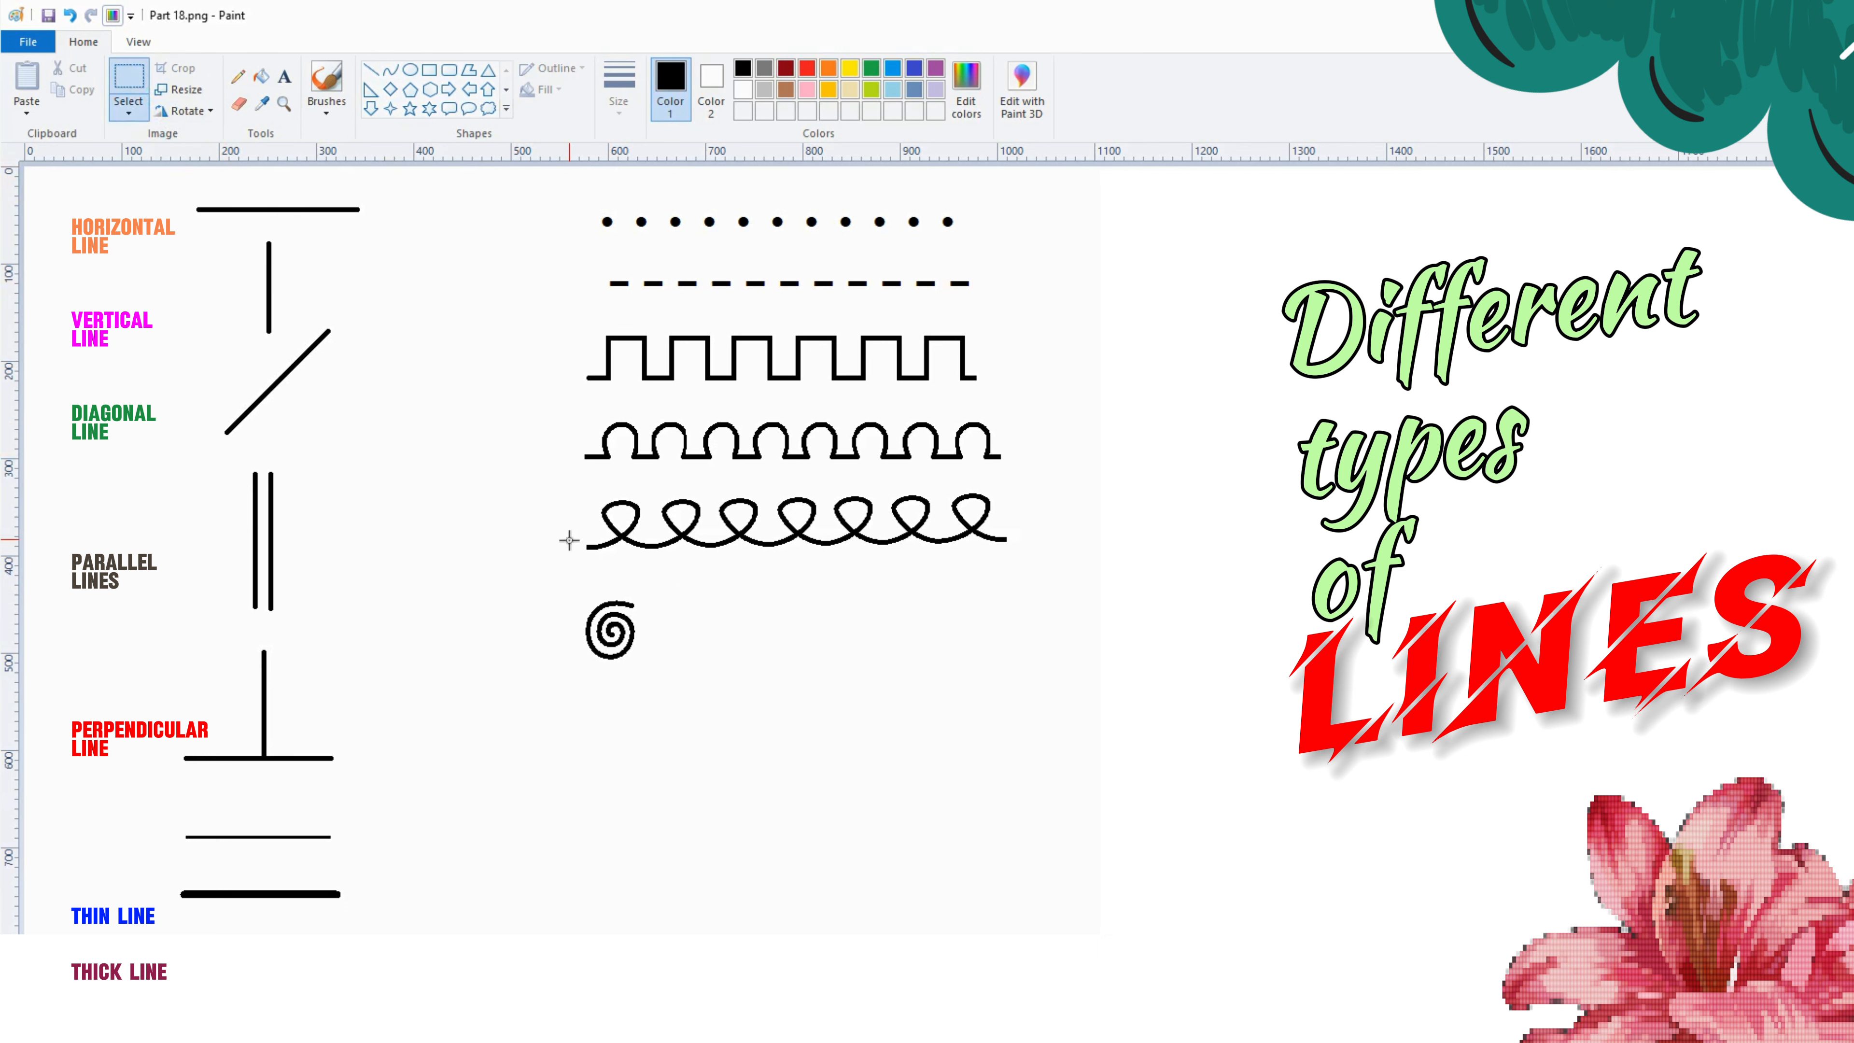
drag(599, 612, 585, 589)
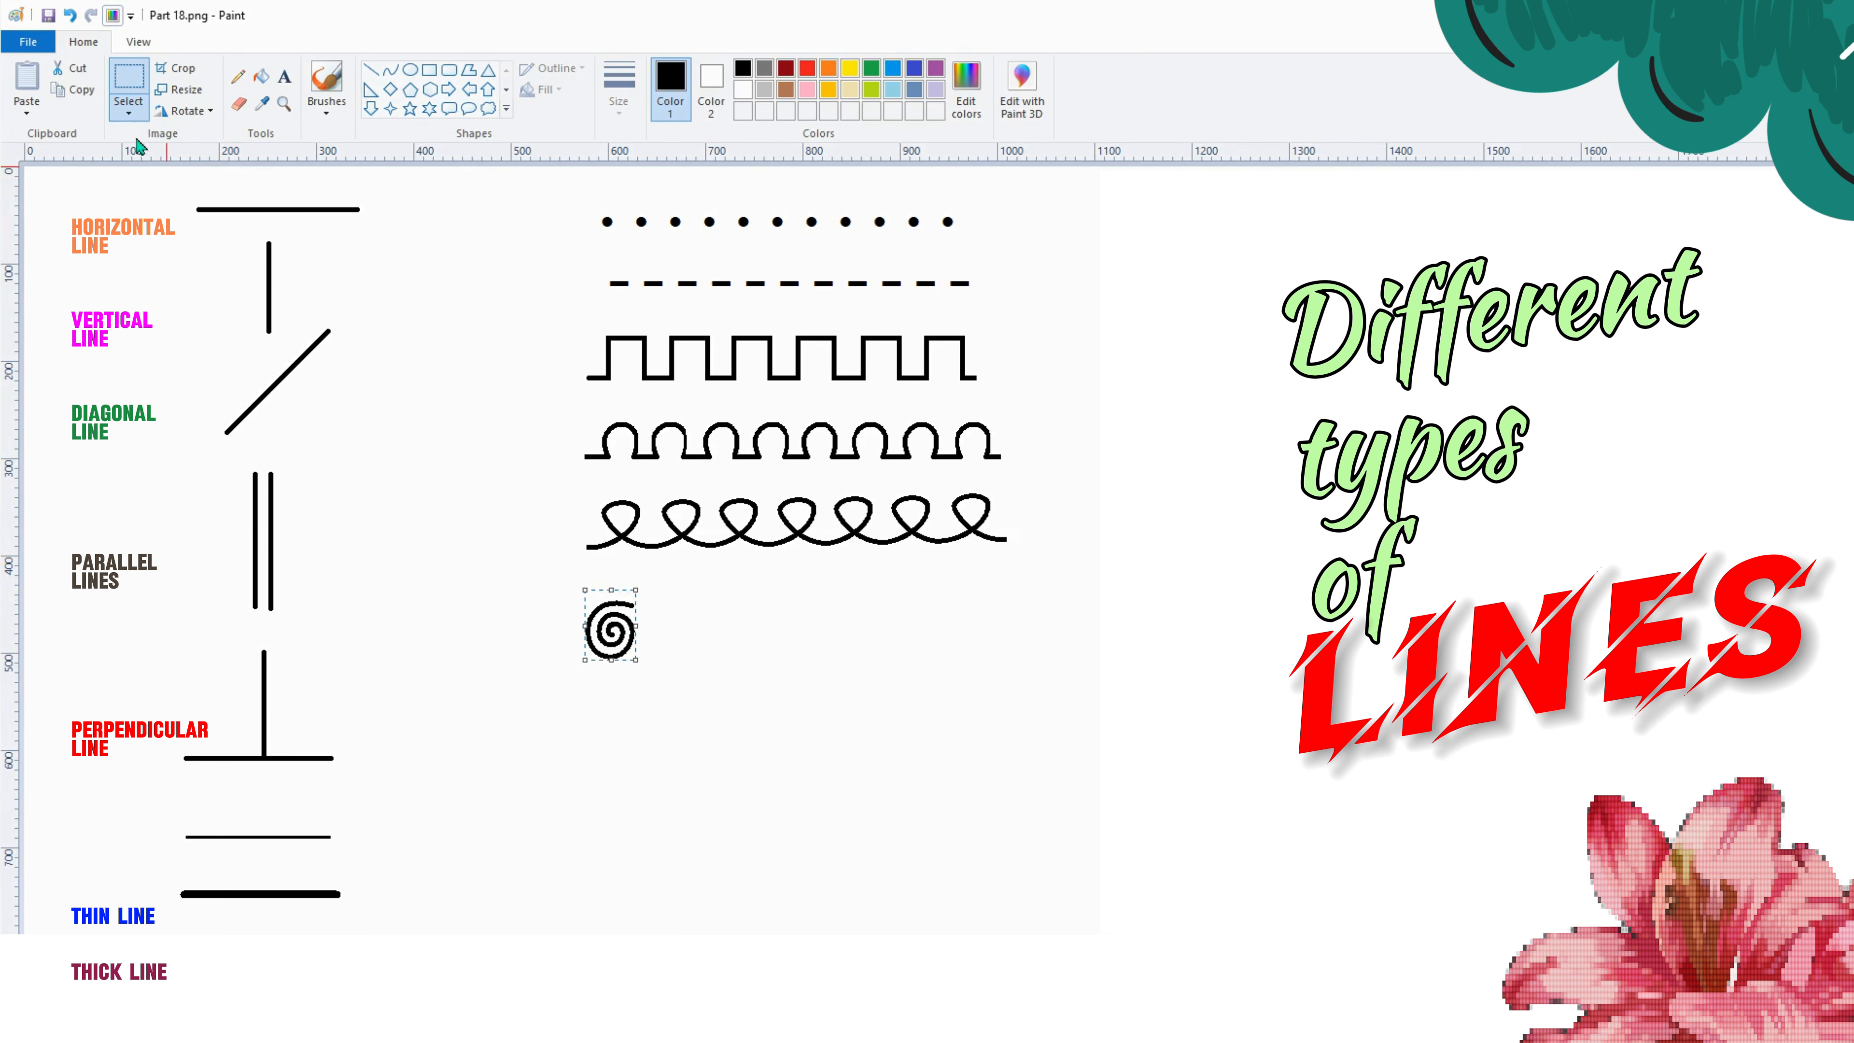
click(76, 89)
click(38, 87)
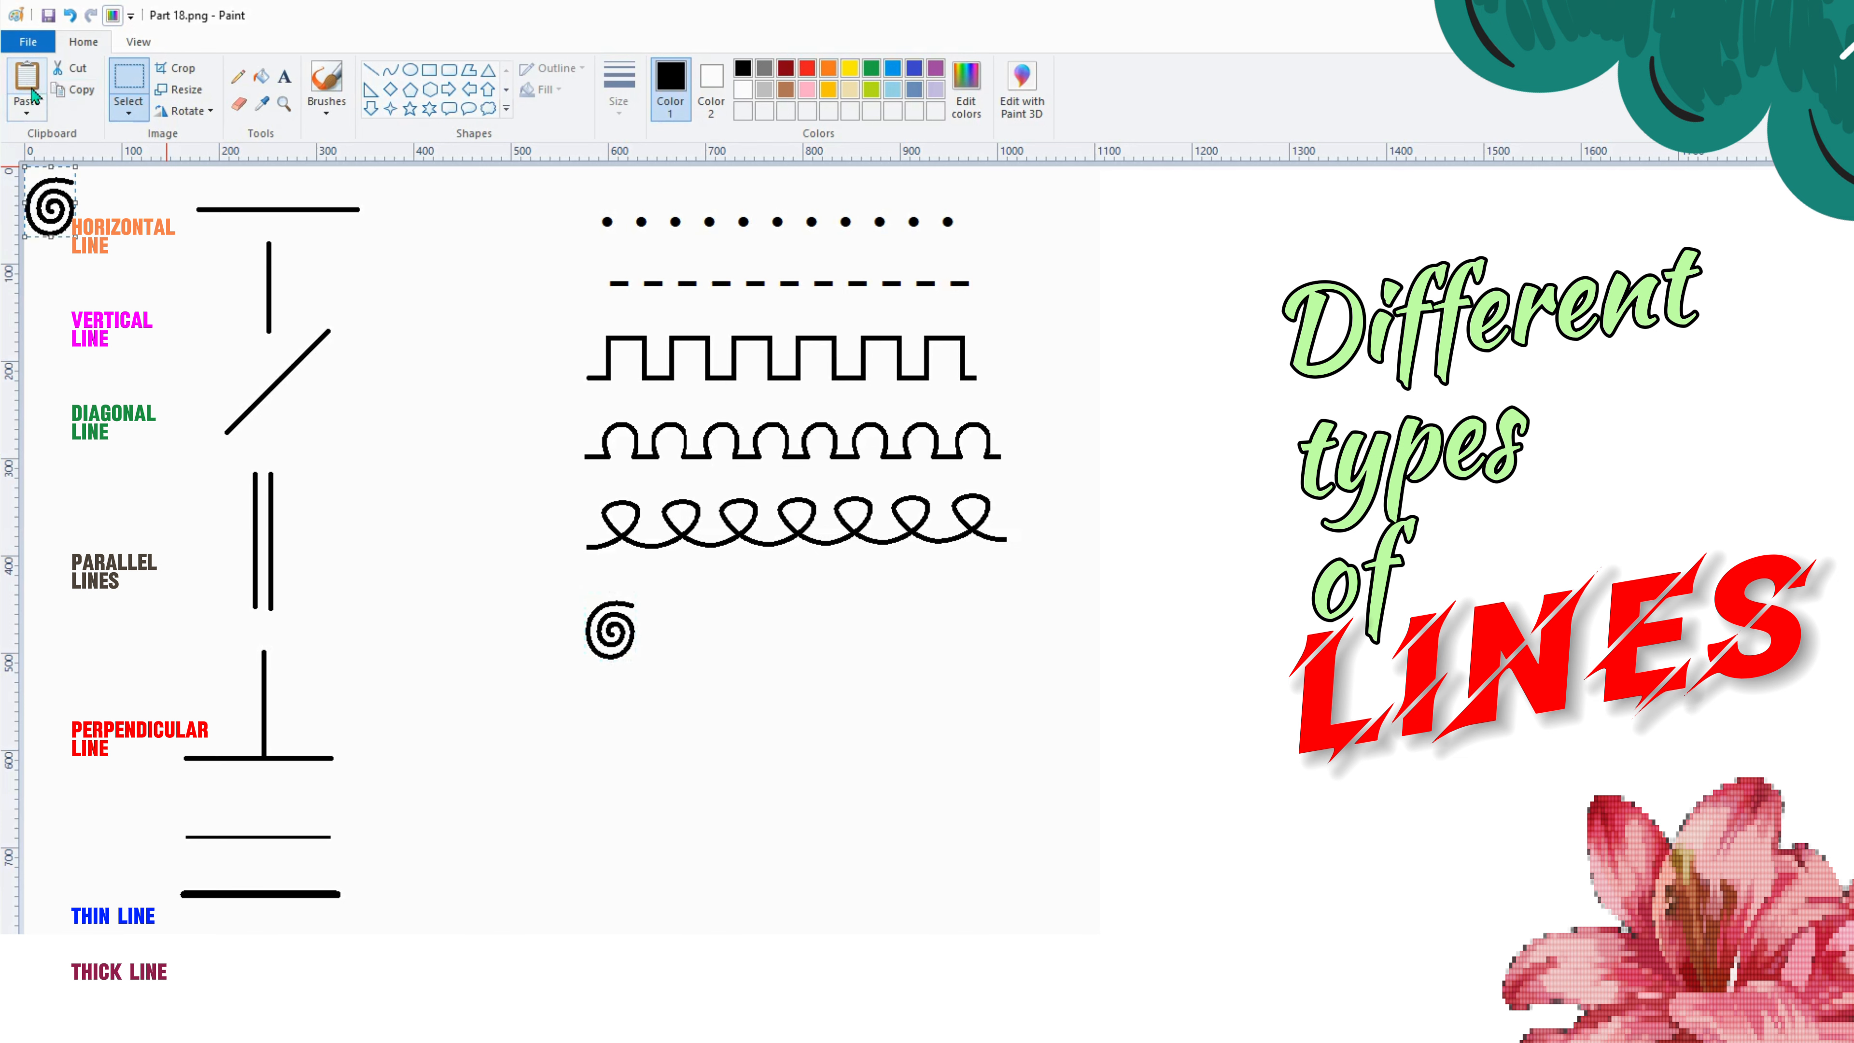
drag(51, 205, 661, 626)
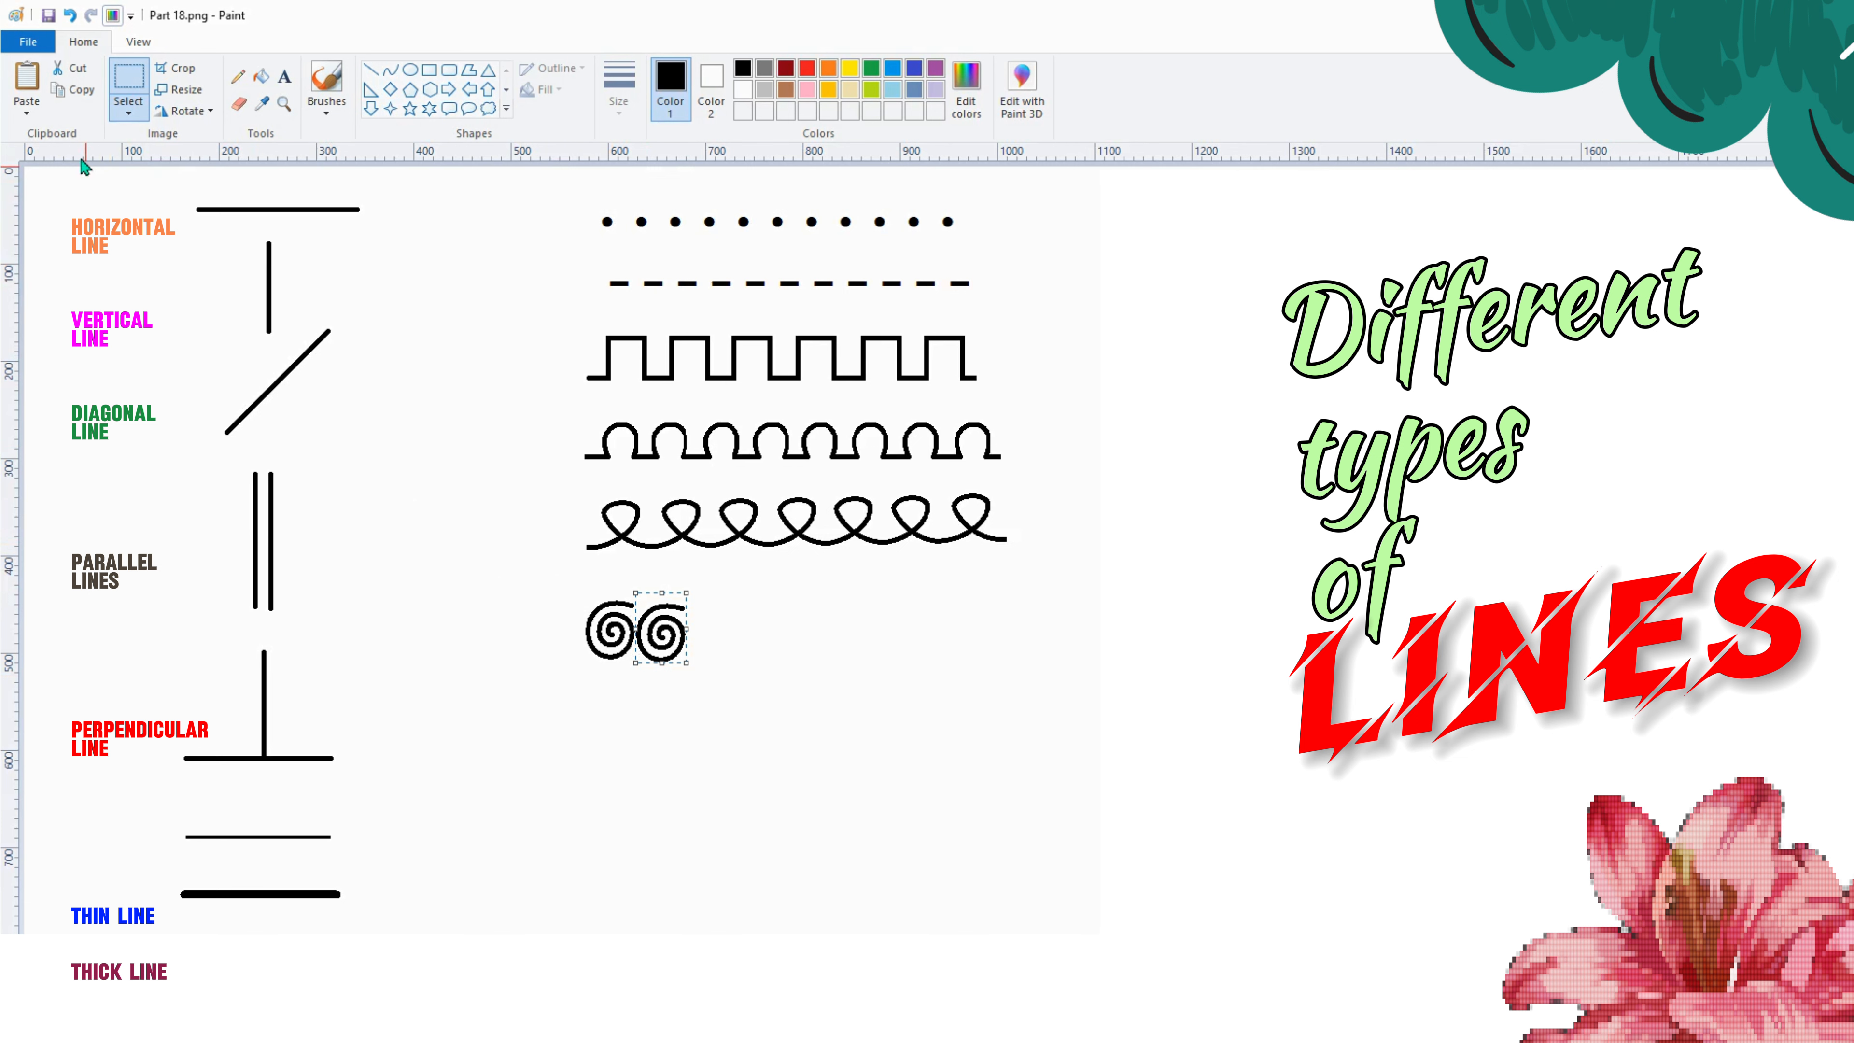
click(26, 80)
drag(49, 209, 711, 632)
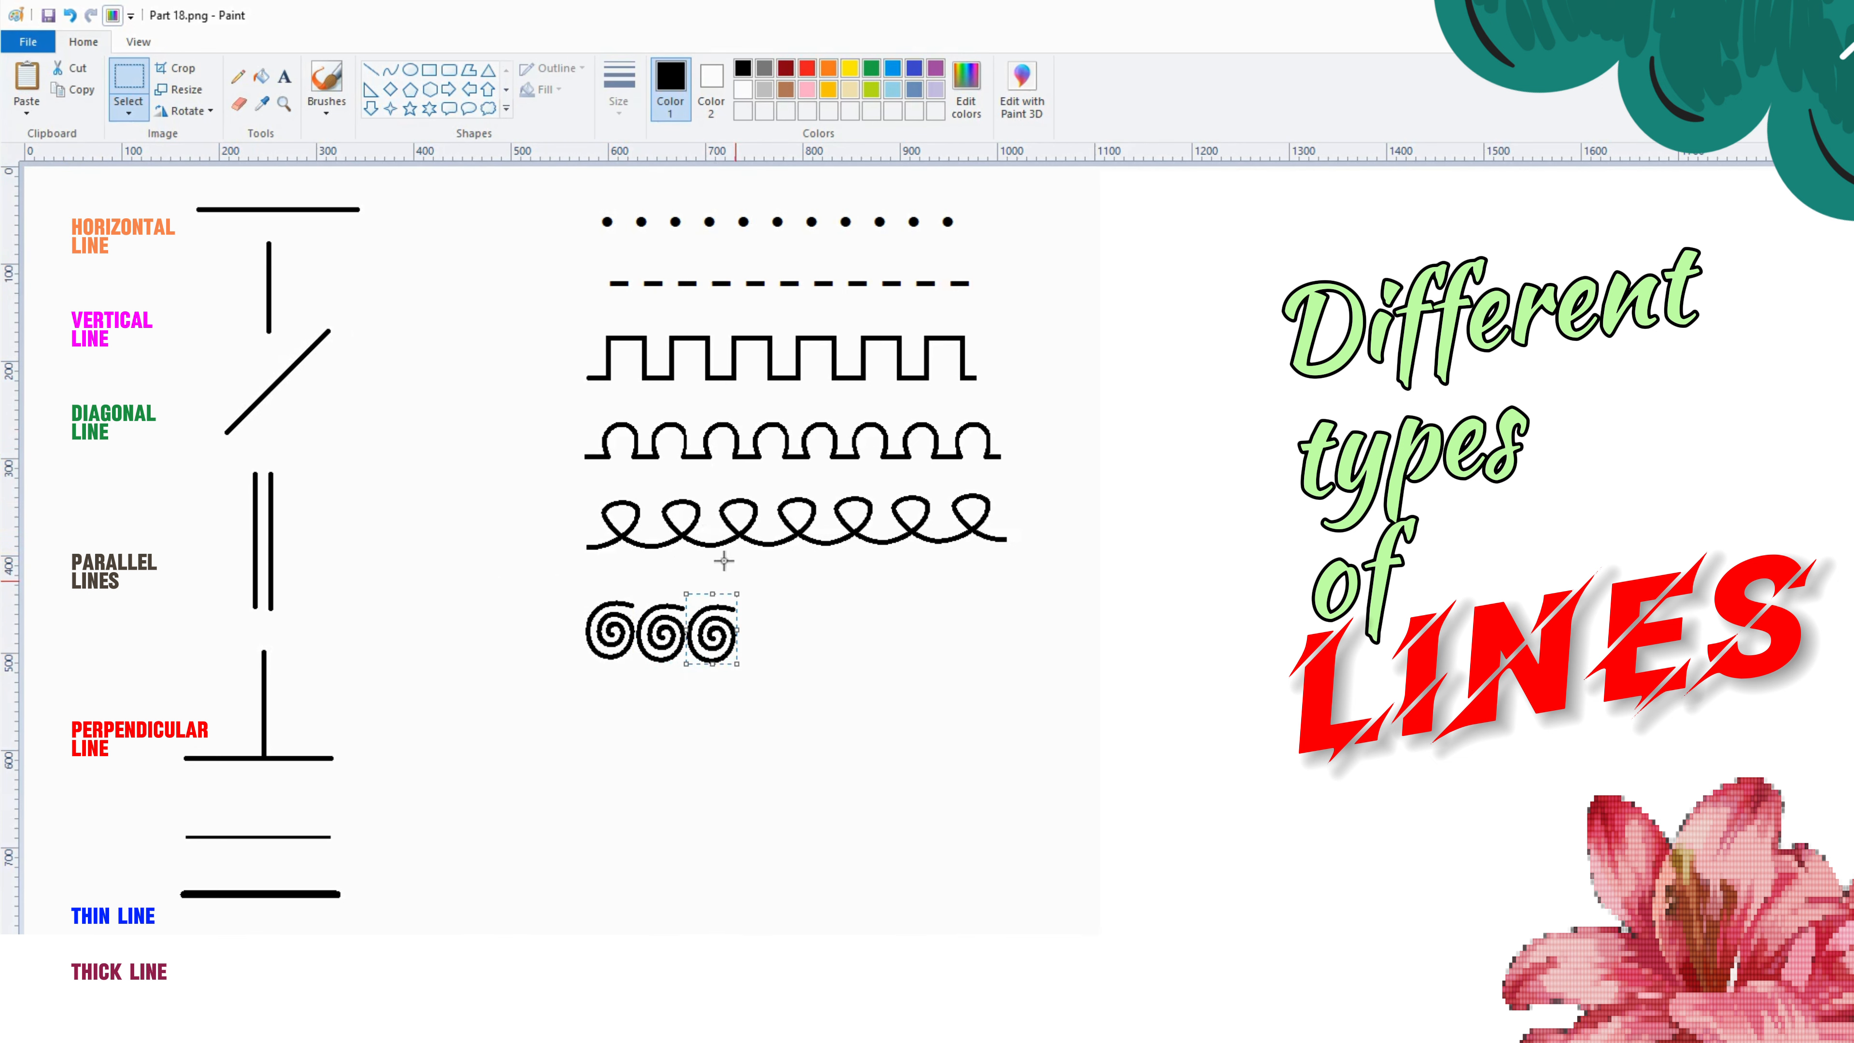
click(27, 80)
drag(50, 206, 762, 635)
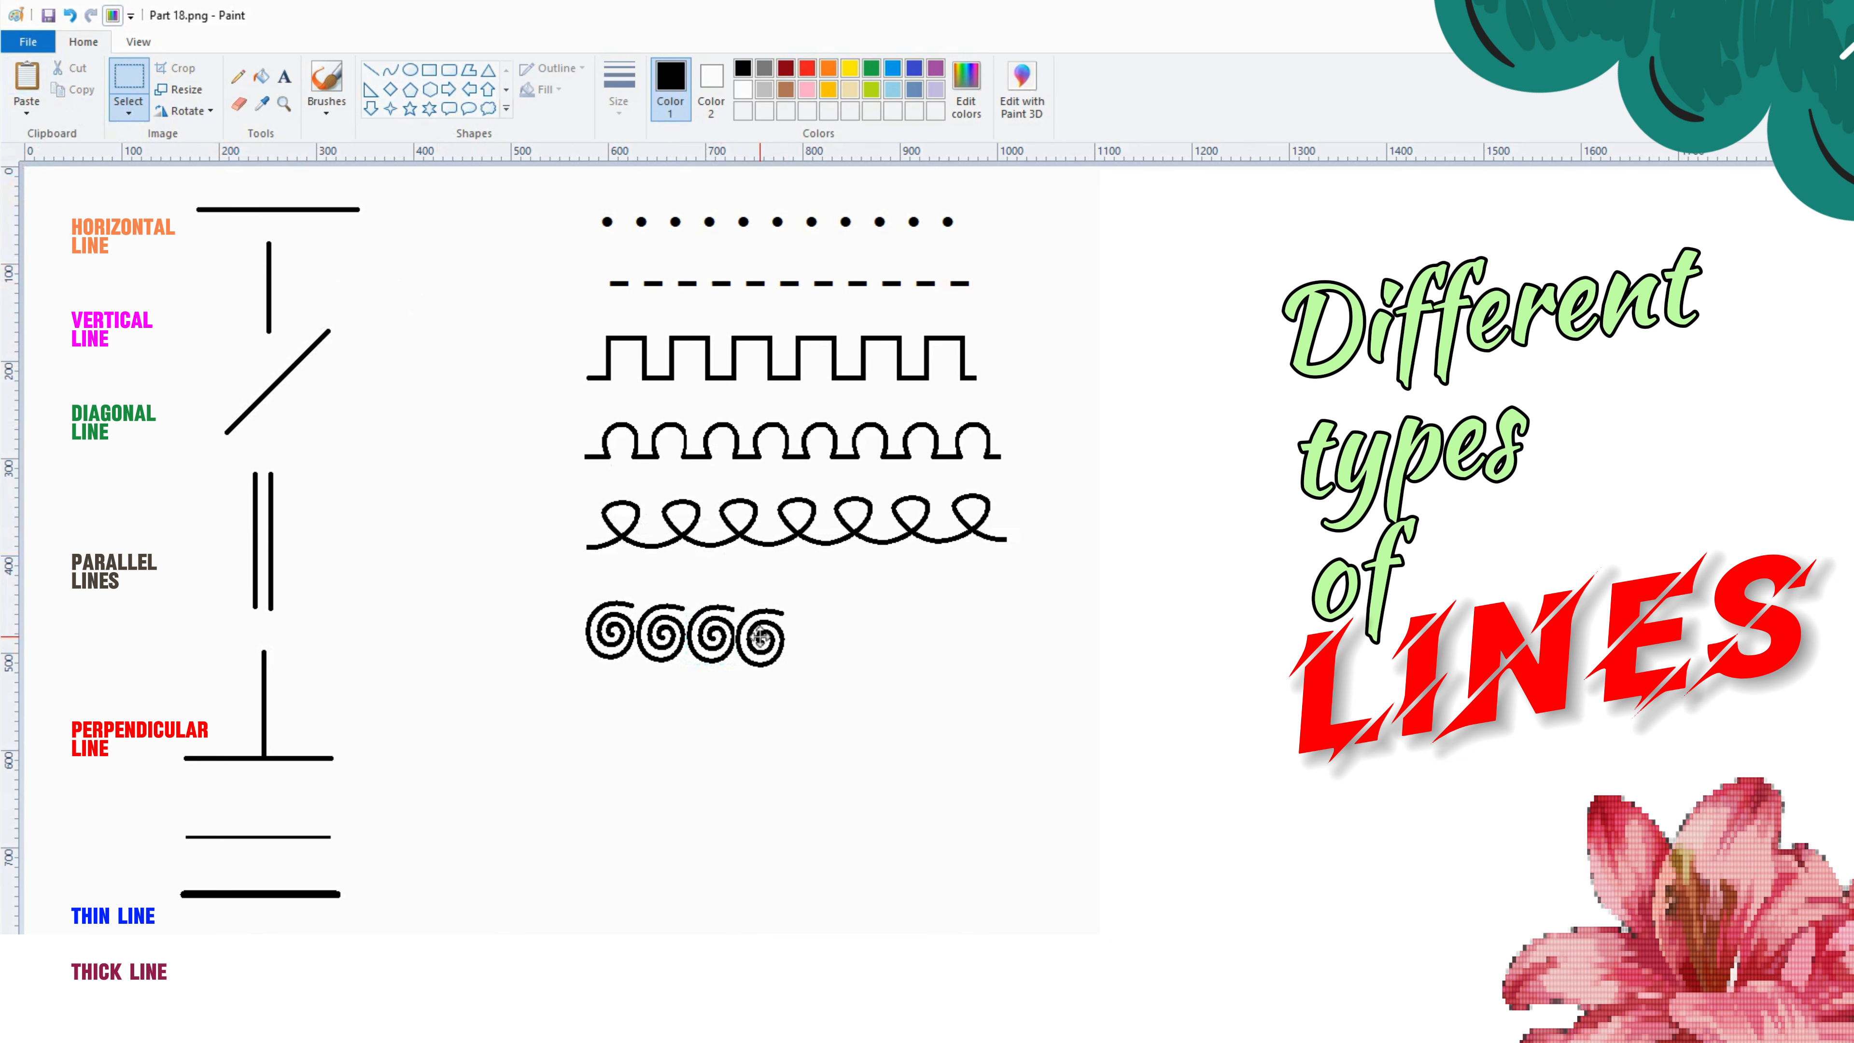
Step: Duplicate the group of four spirals beside the original to form a row of eight, and move the row up closer to the loops
drag(808, 691, 693, 636)
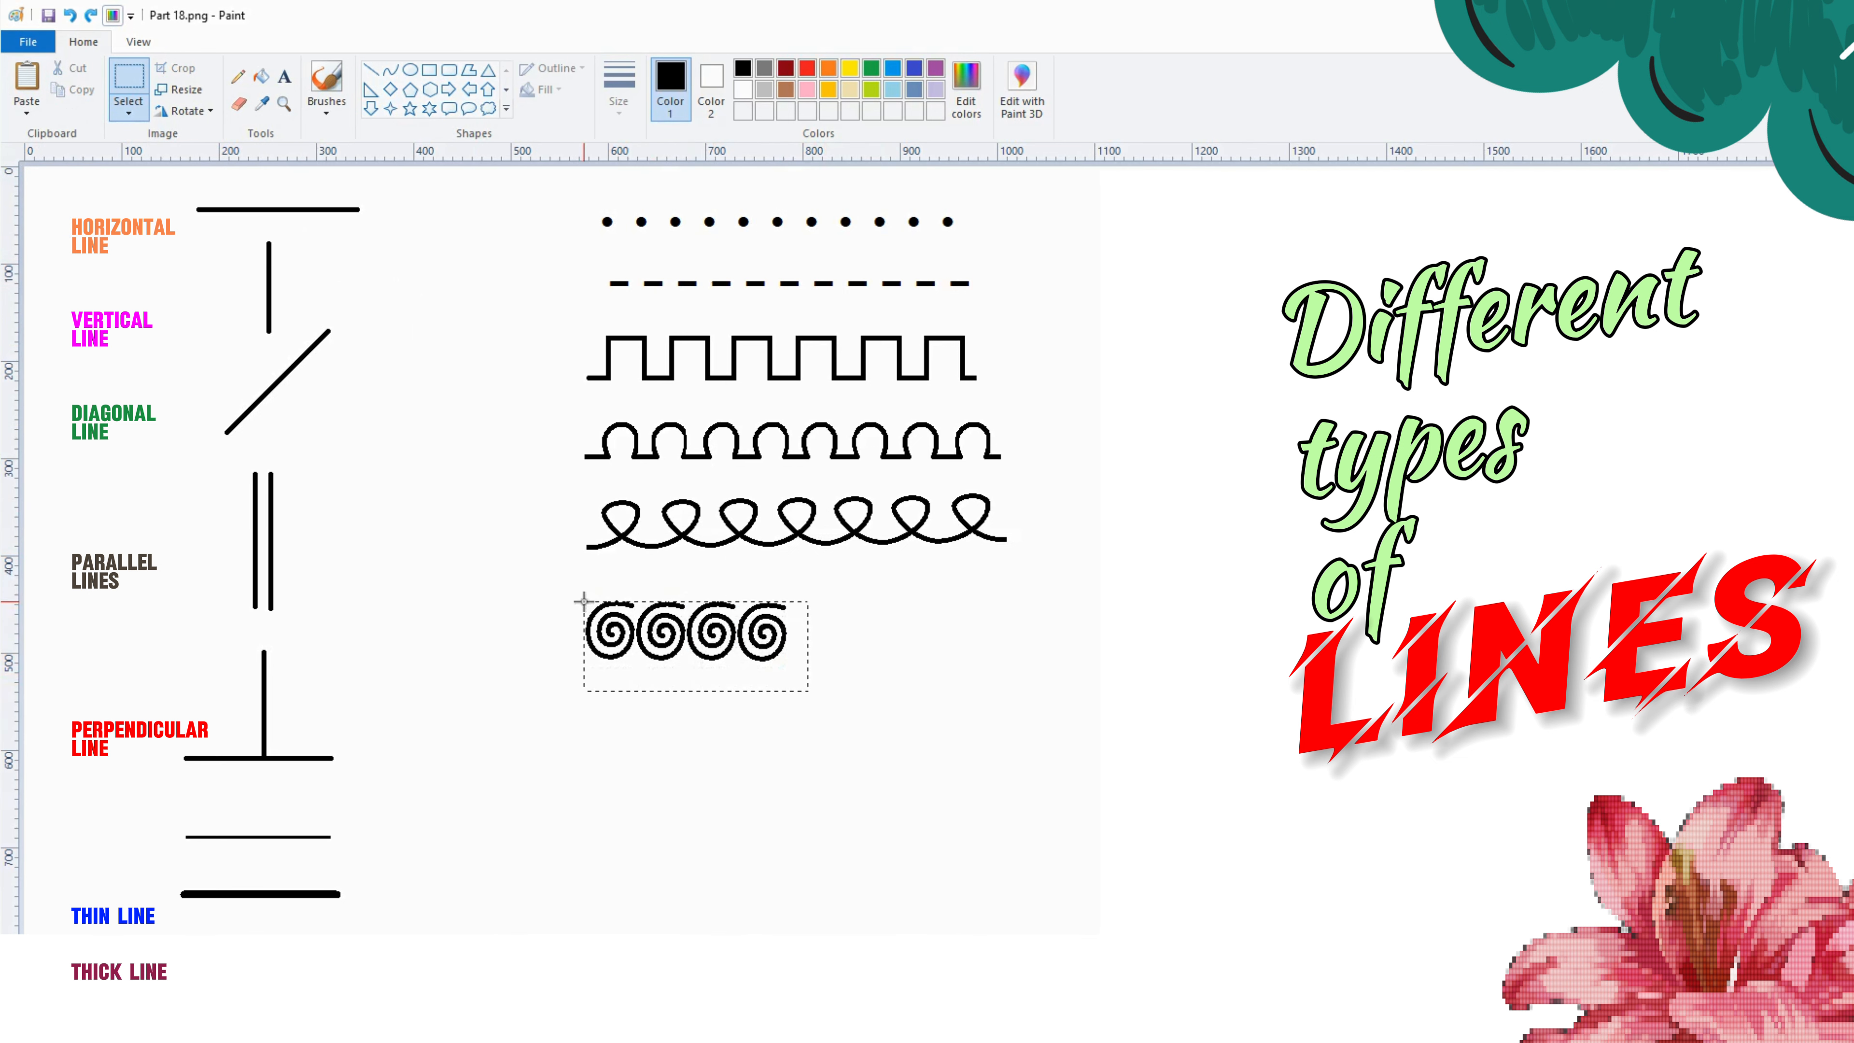
drag(584, 601, 586, 589)
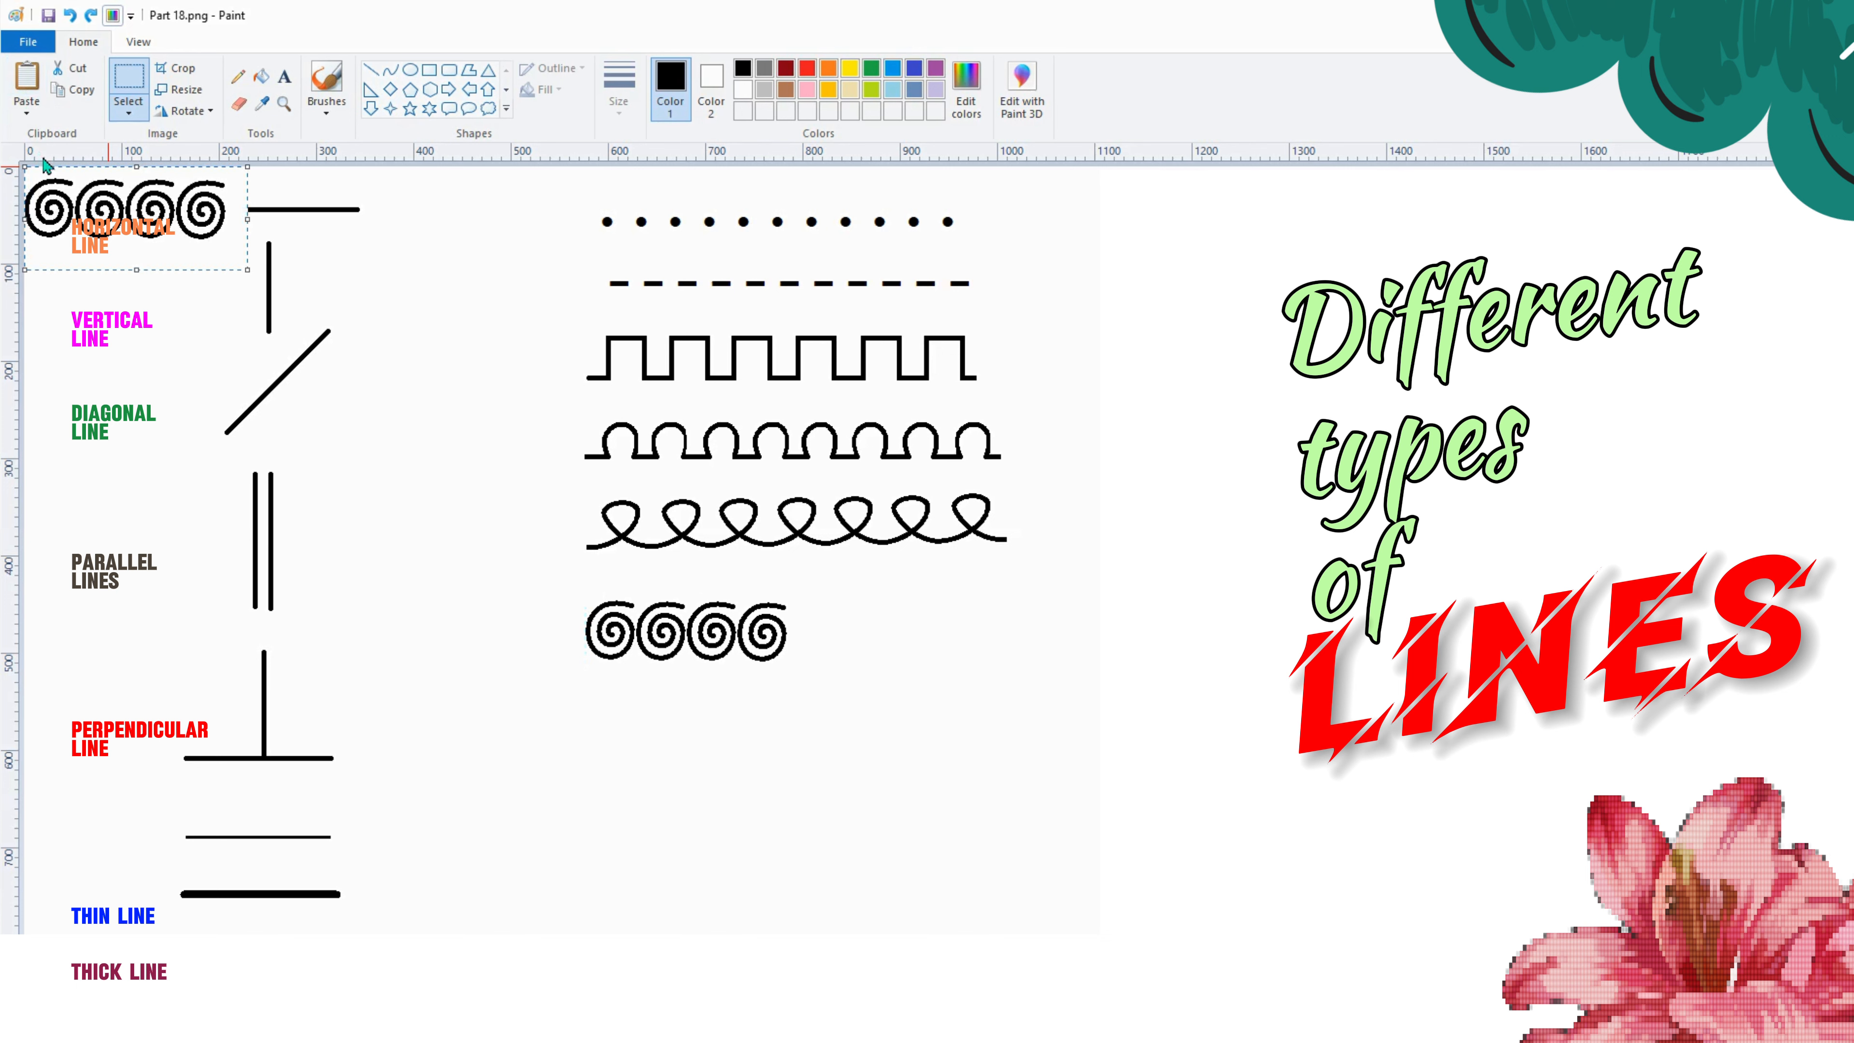
drag(89, 217, 852, 641)
drag(519, 598, 1044, 679)
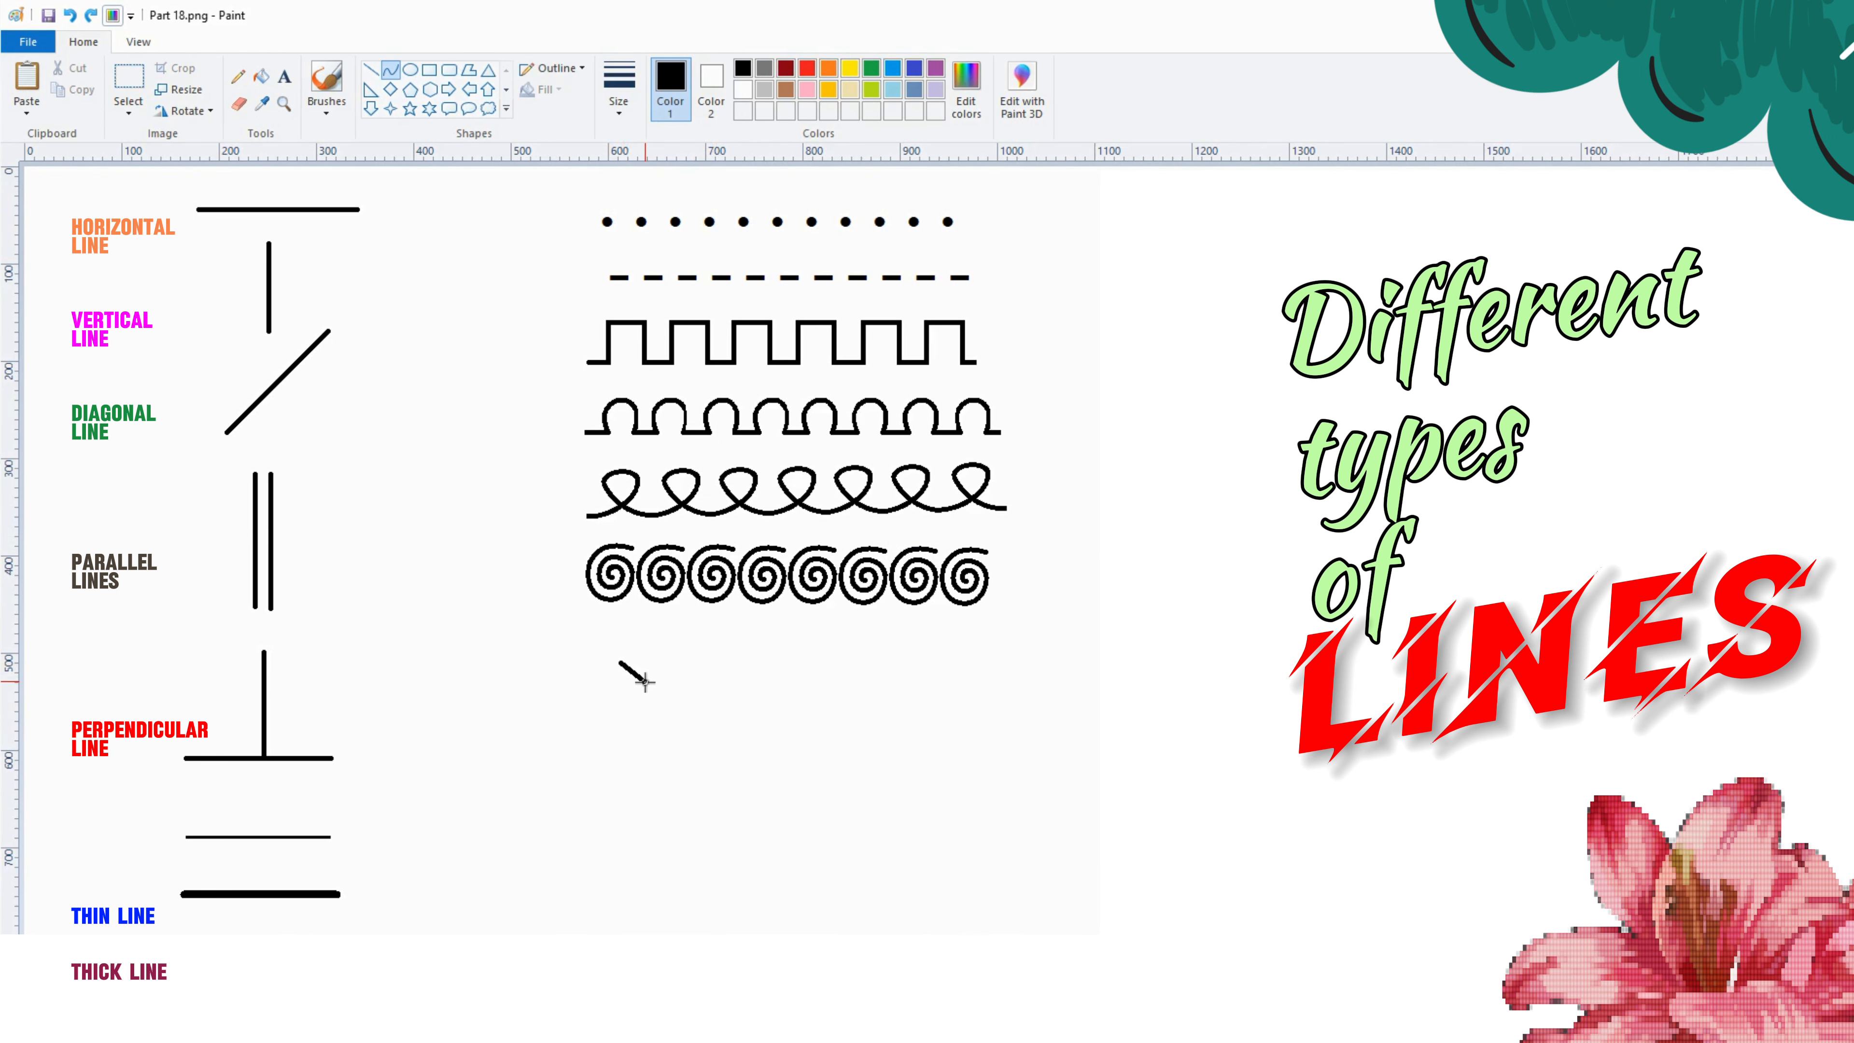
Step: Build a wave shape below the spirals from a C-shaped hook and its copy, joined by a curved crest with the Curve tool
mouse_move(645, 681)
mouse_down()
mouse_move(580, 683)
mouse_move(620, 713)
mouse_up()
drag(620, 712, 616, 729)
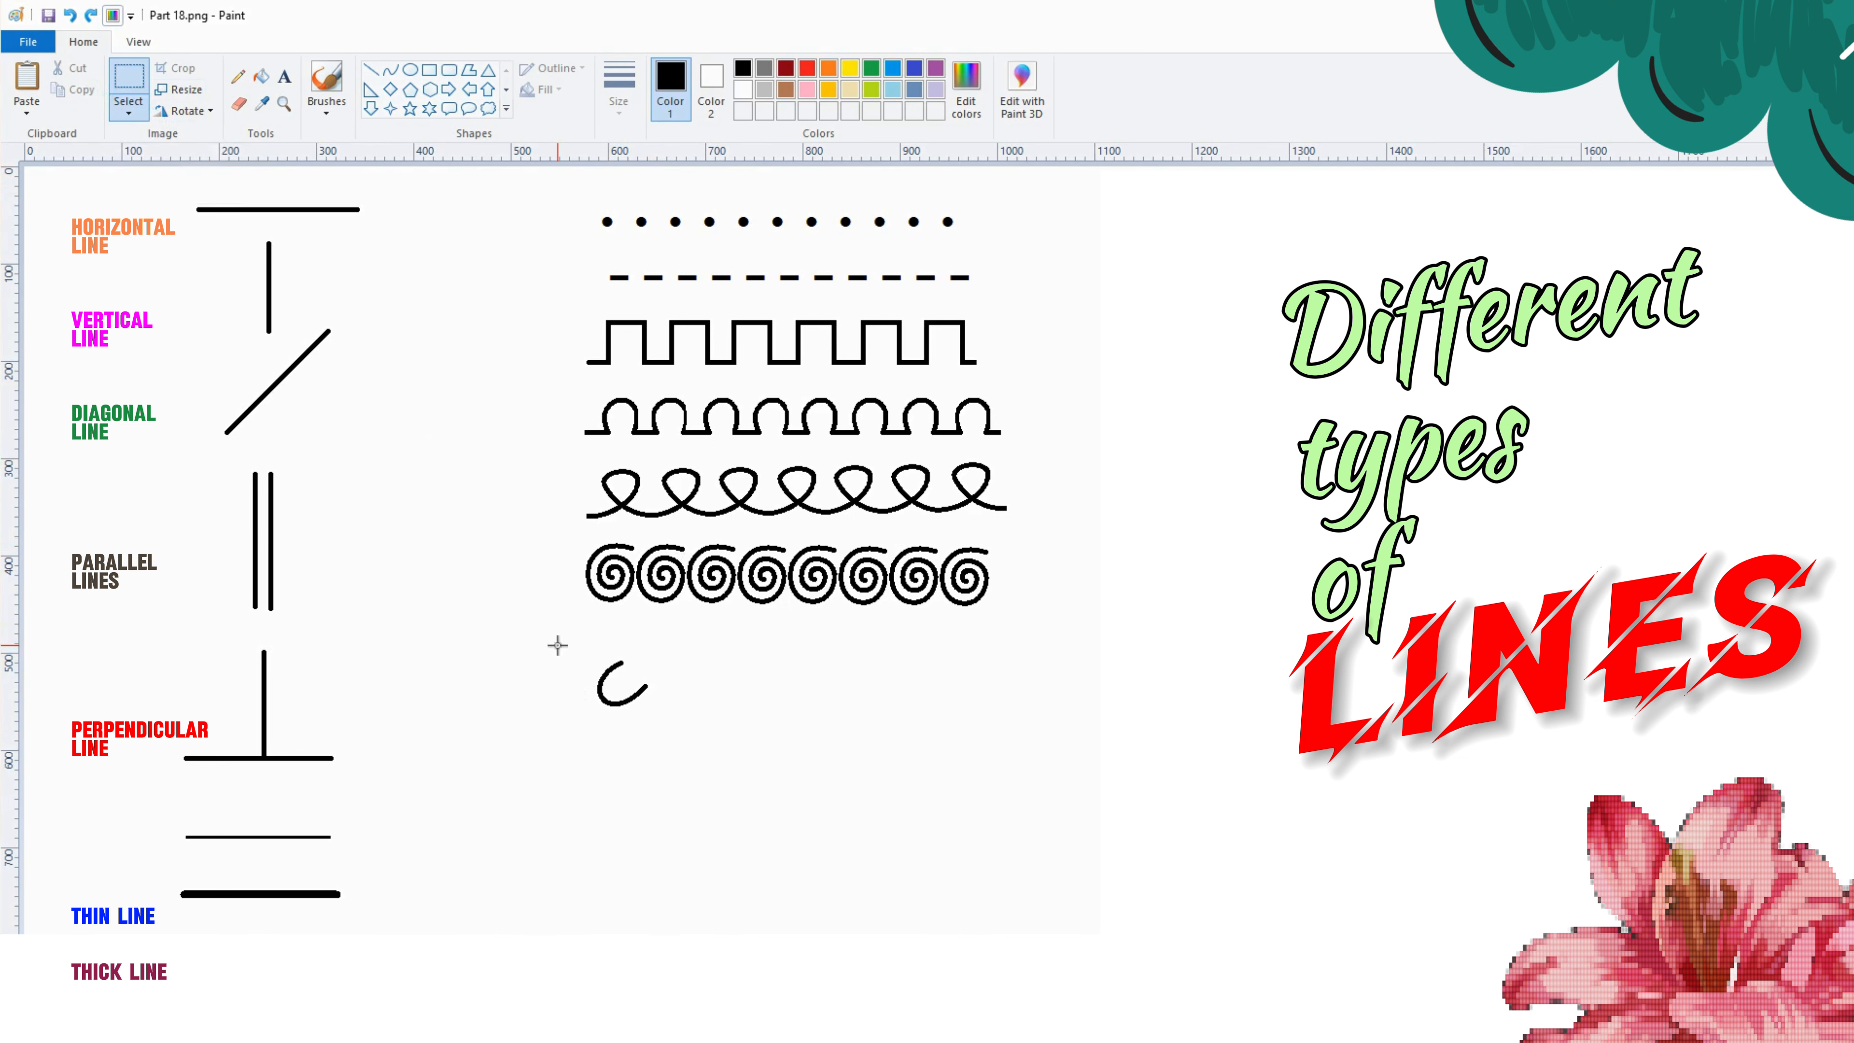
click(123, 80)
drag(656, 723, 592, 655)
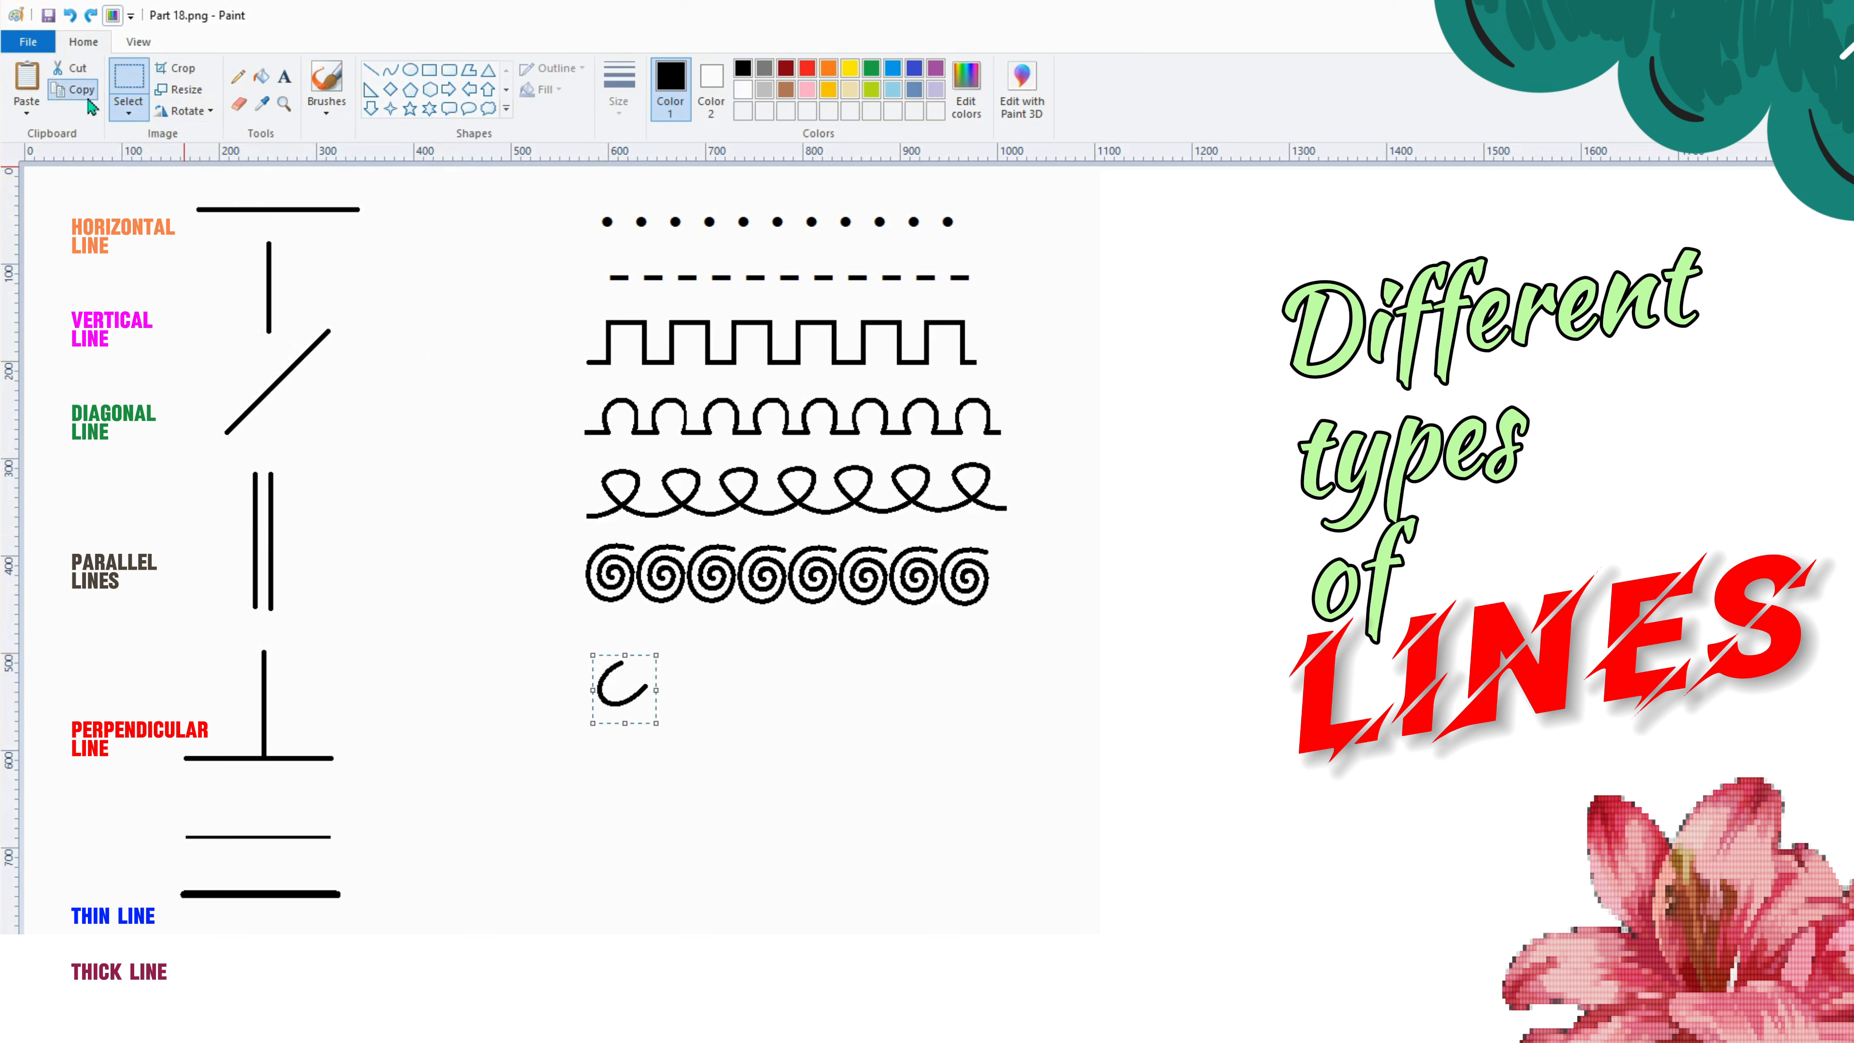
click(27, 79)
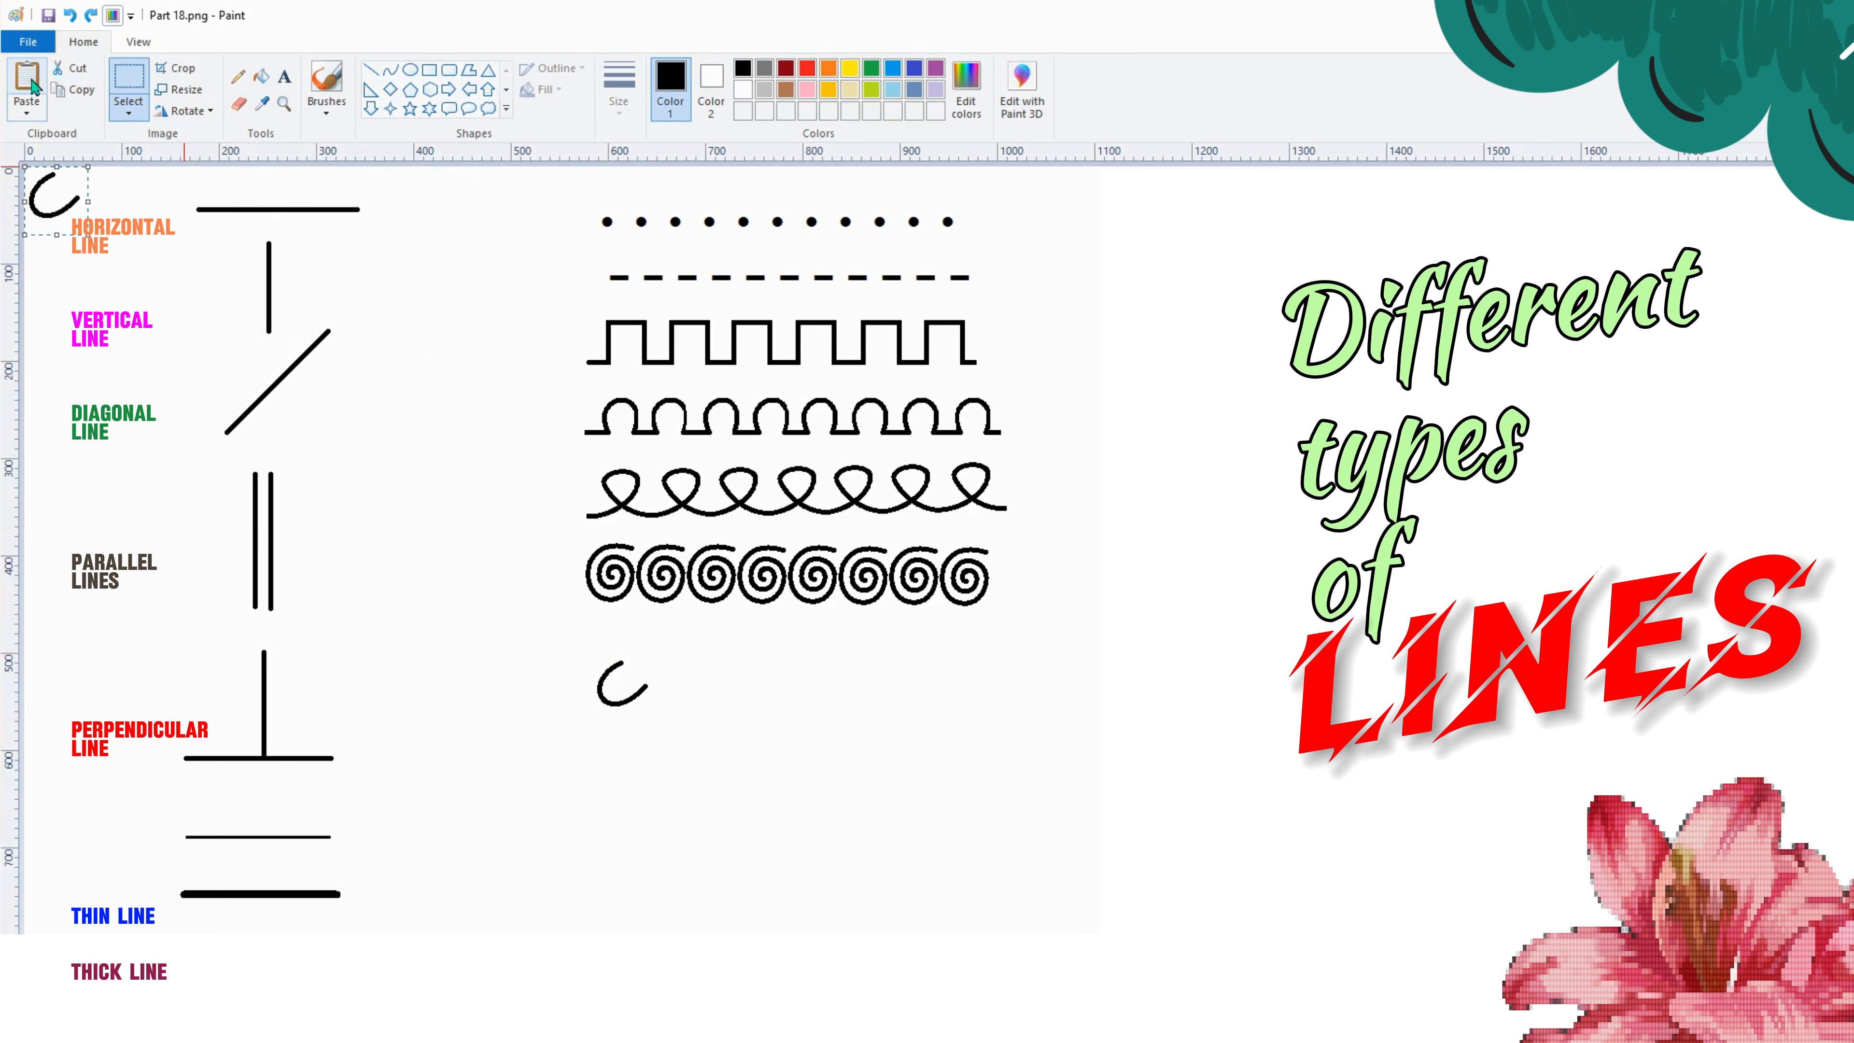
mouse_move(53, 198)
mouse_down()
mouse_move(482, 588)
mouse_move(530, 667)
mouse_up()
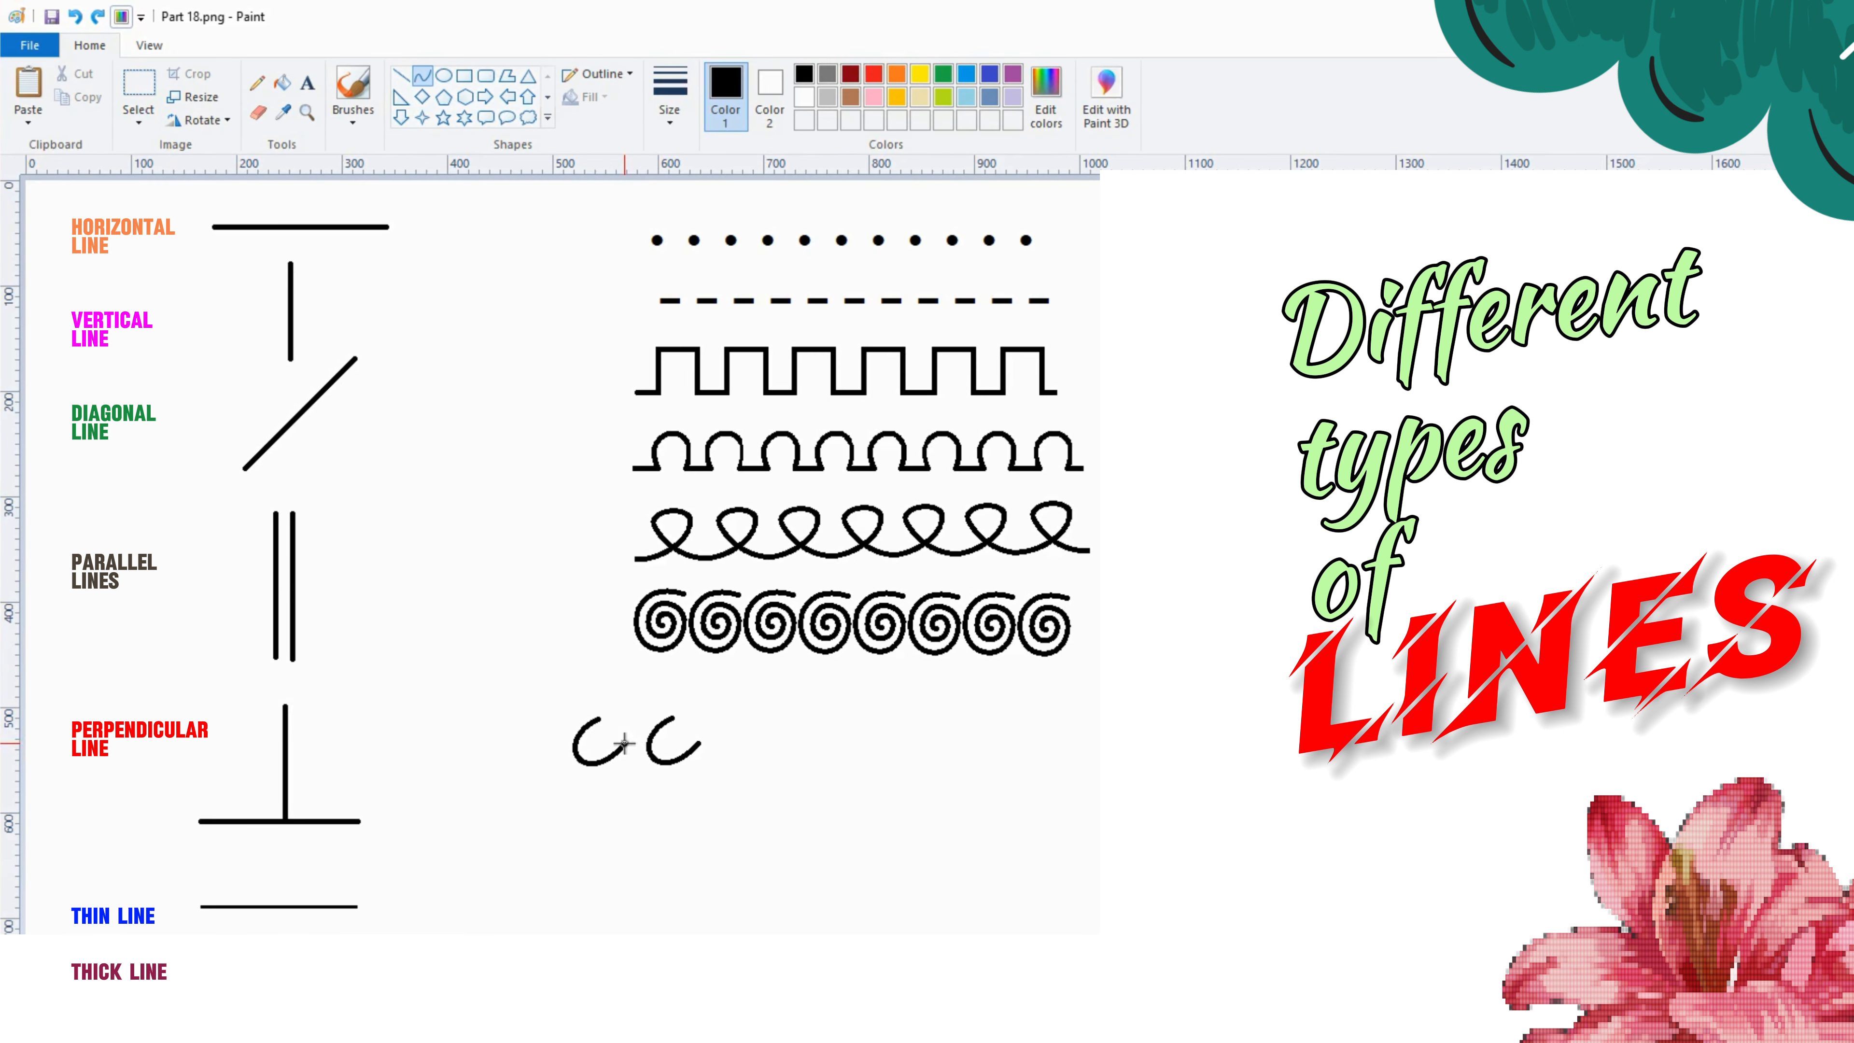
mouse_move(563, 698)
mouse_down()
mouse_move(605, 666)
mouse_move(642, 729)
mouse_move(657, 688)
mouse_up()
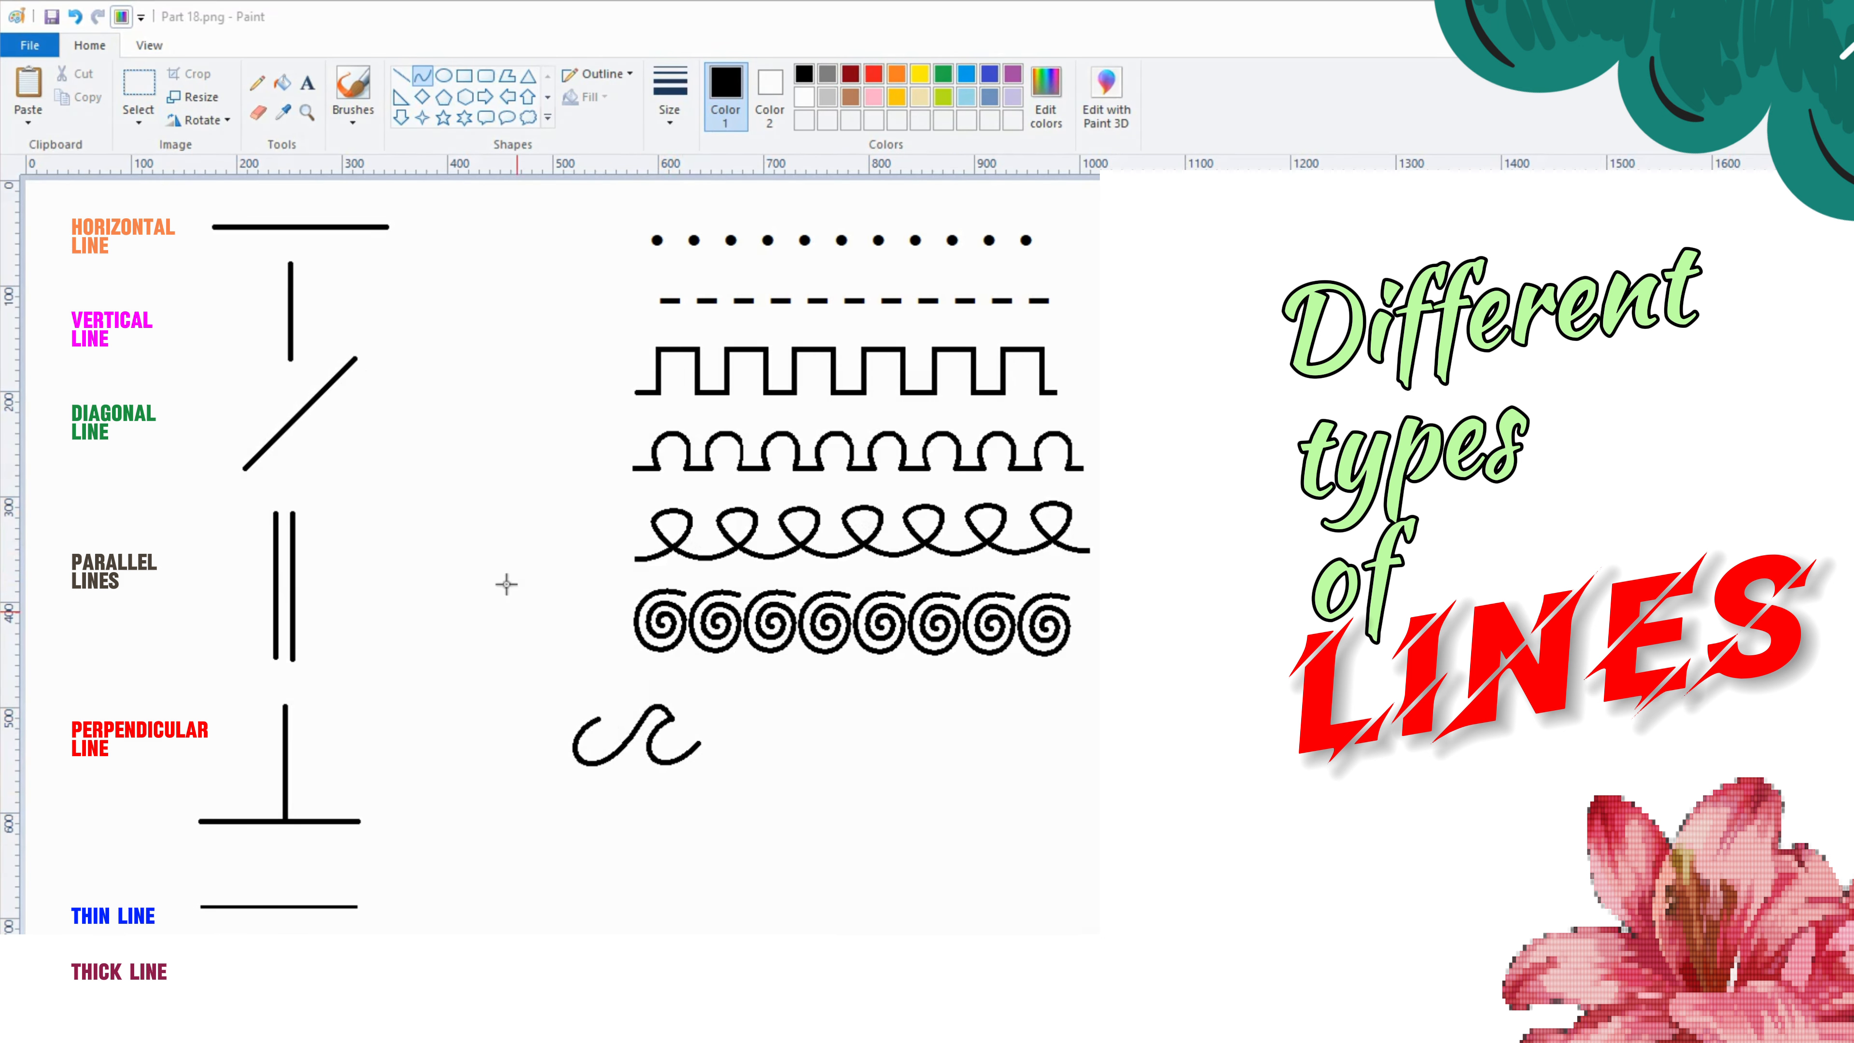
Step: Copy the wave crest with its hook and place two copies end to end after the original
click(136, 94)
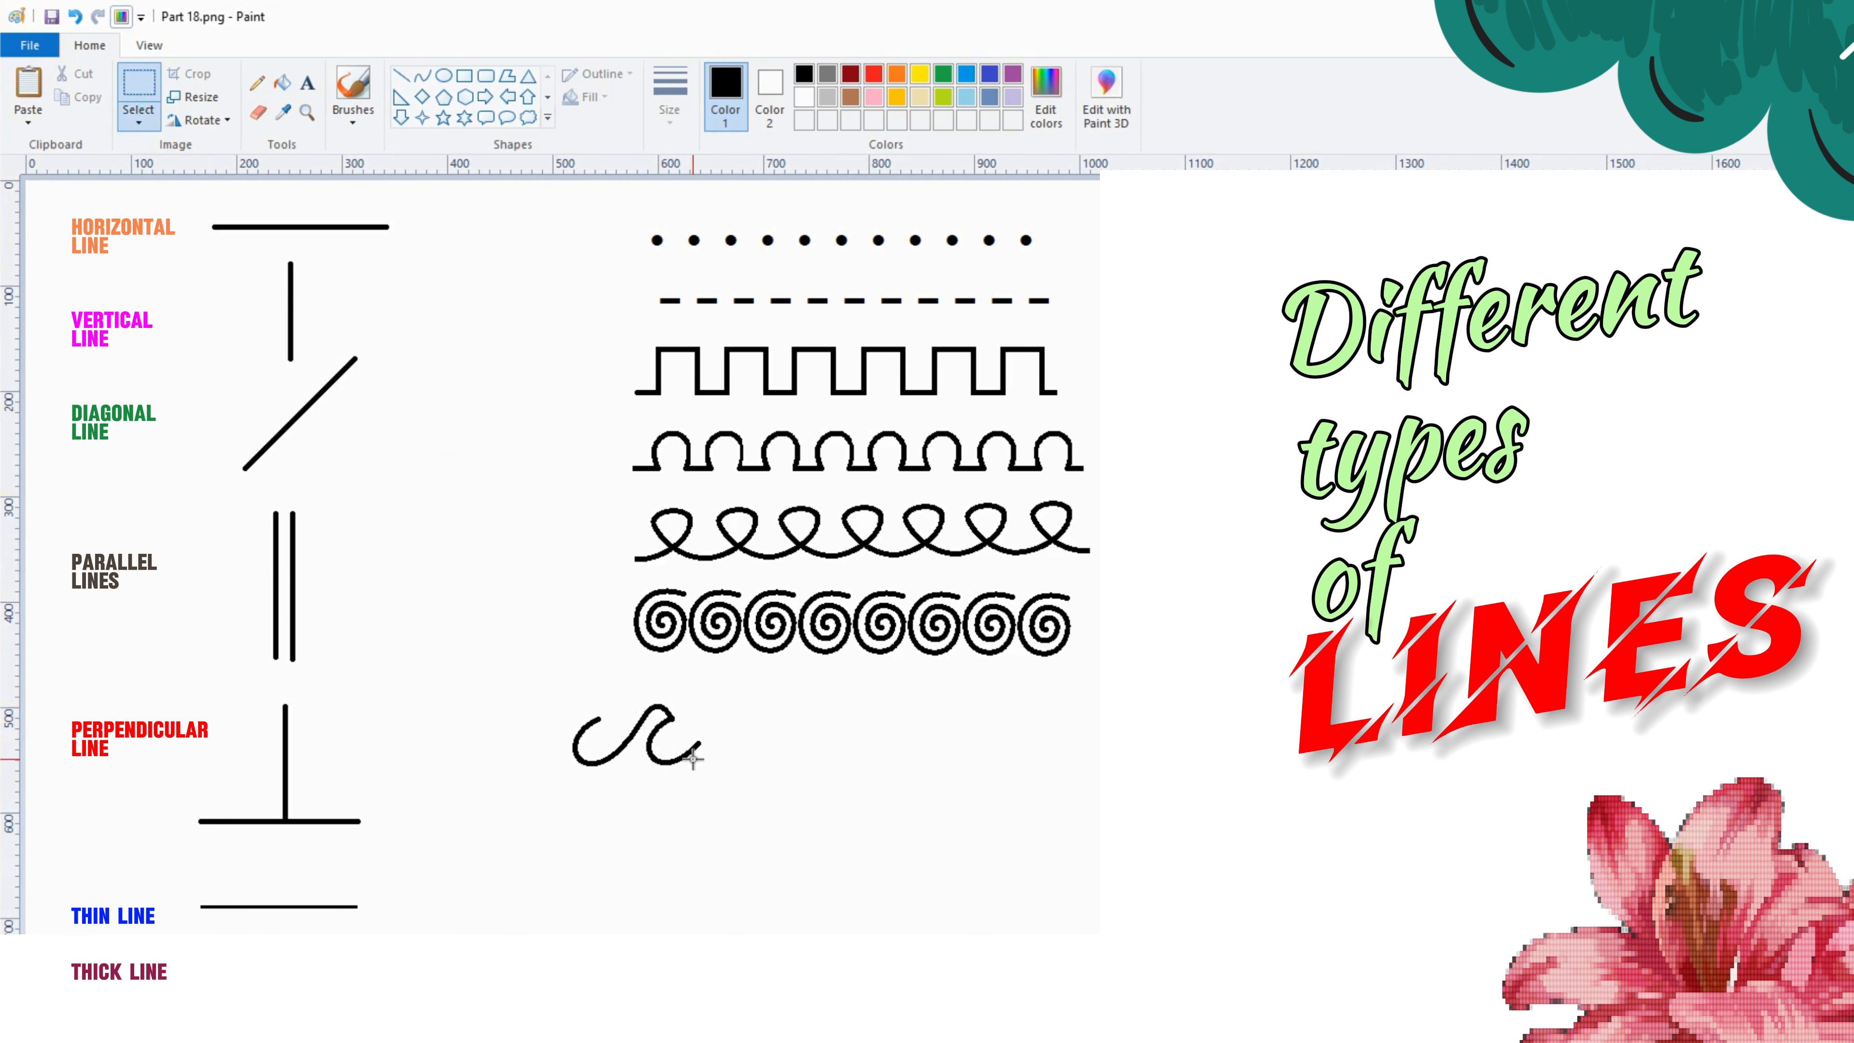
drag(713, 780, 620, 689)
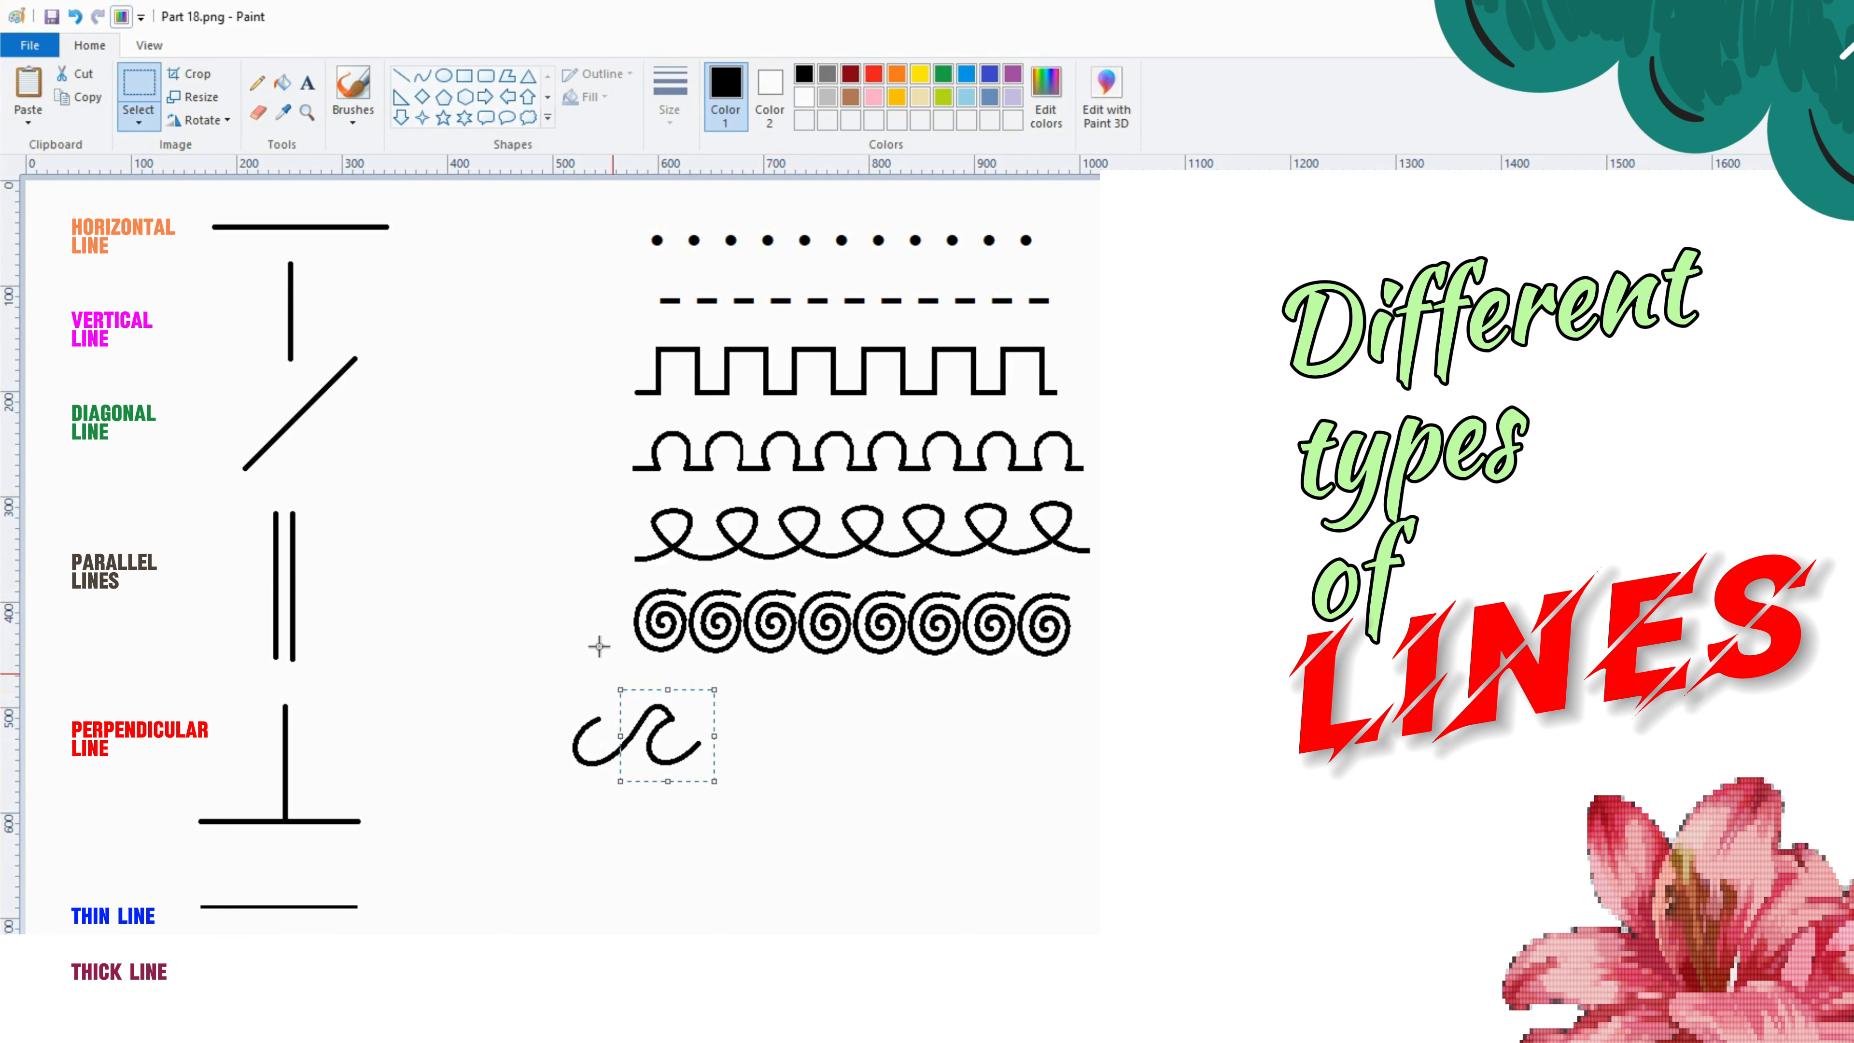
click(80, 106)
click(30, 84)
drag(69, 246, 811, 752)
click(584, 583)
click(30, 84)
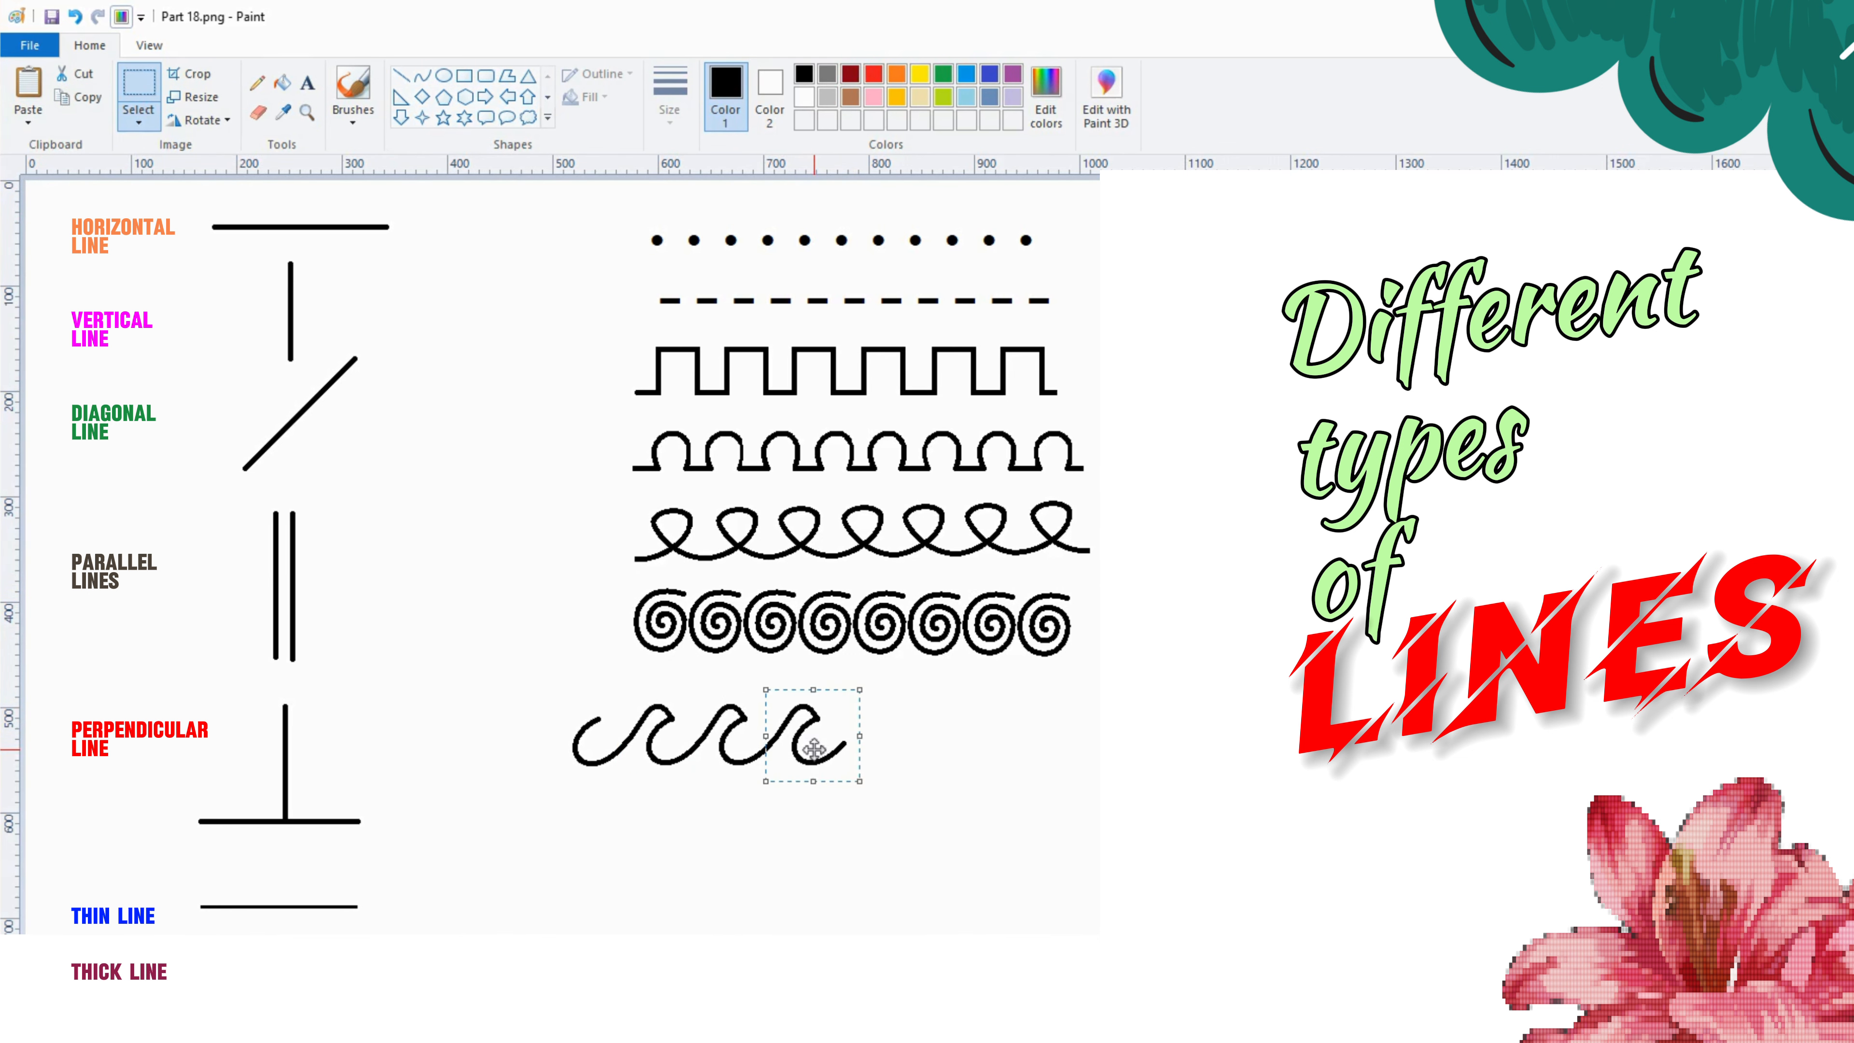
Step: Extend the row with more copies to six wave crests, and remove the leftover hook at its start while aligning it with the spirals
click(37, 95)
drag(72, 237, 914, 729)
click(33, 88)
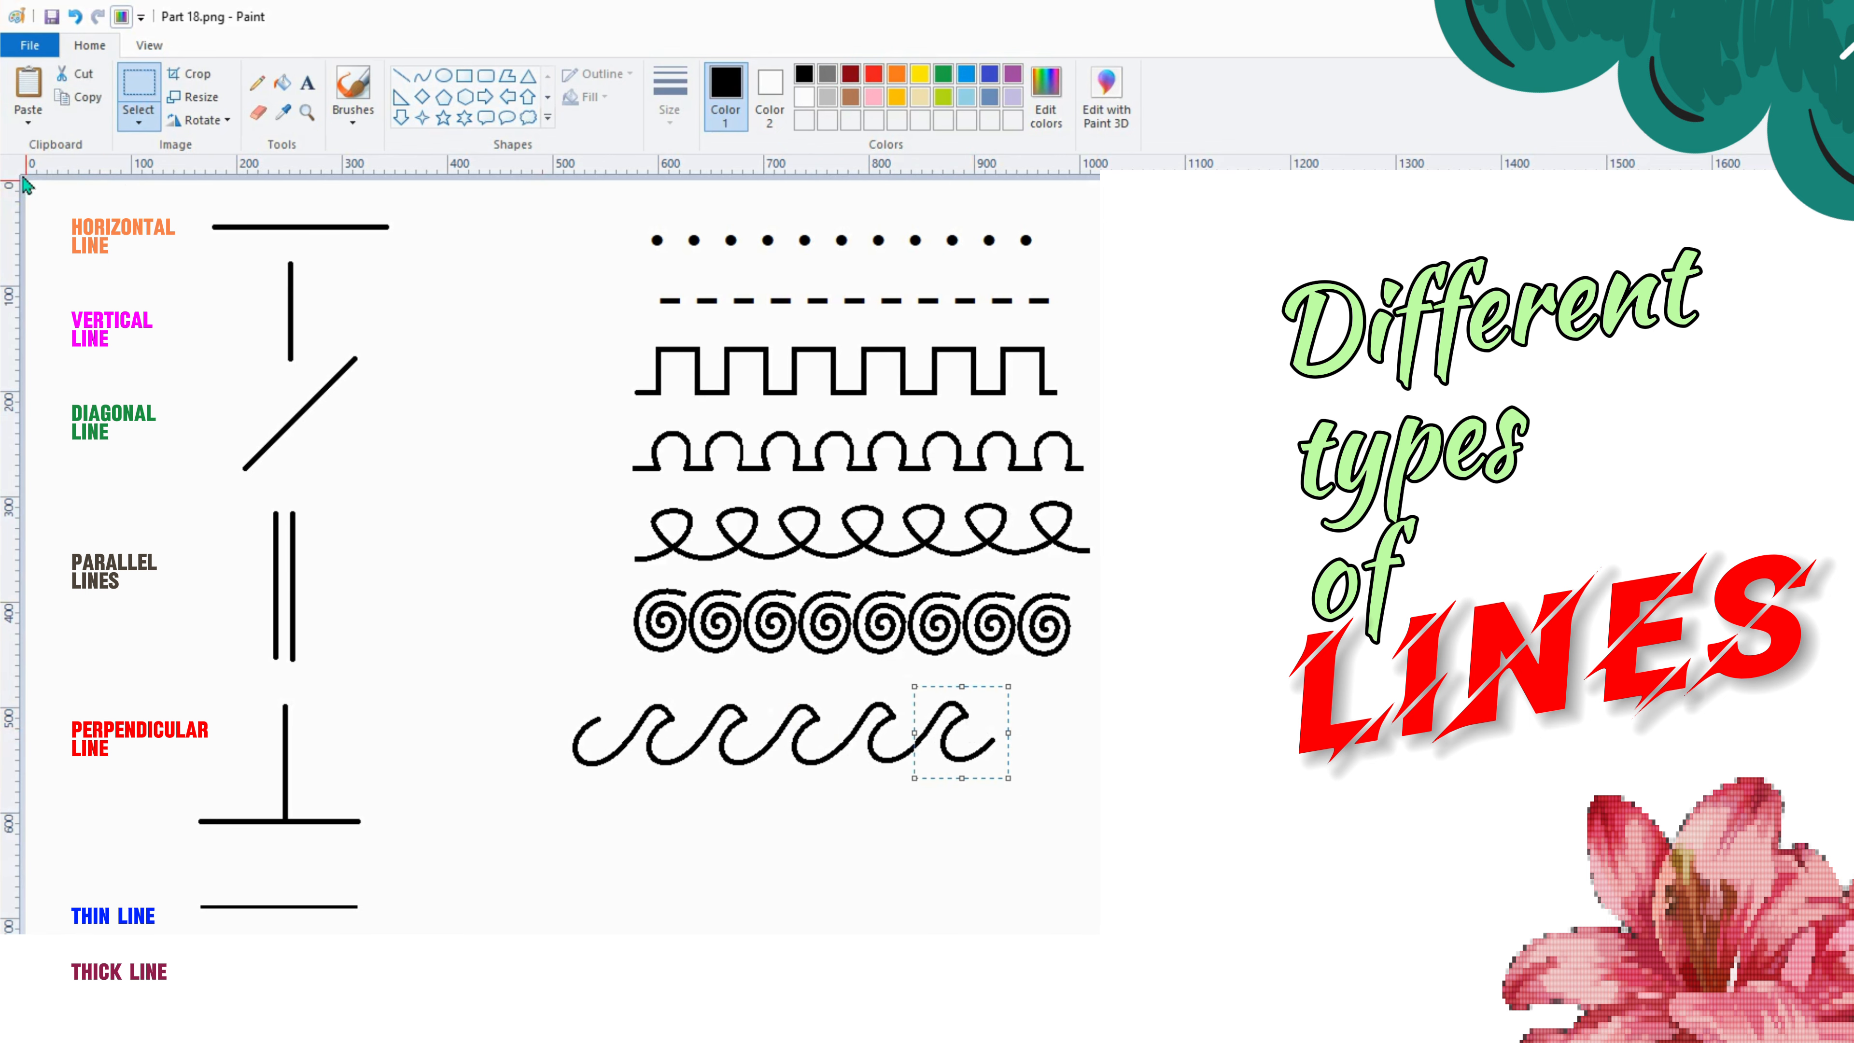
click(28, 92)
drag(73, 234, 1056, 750)
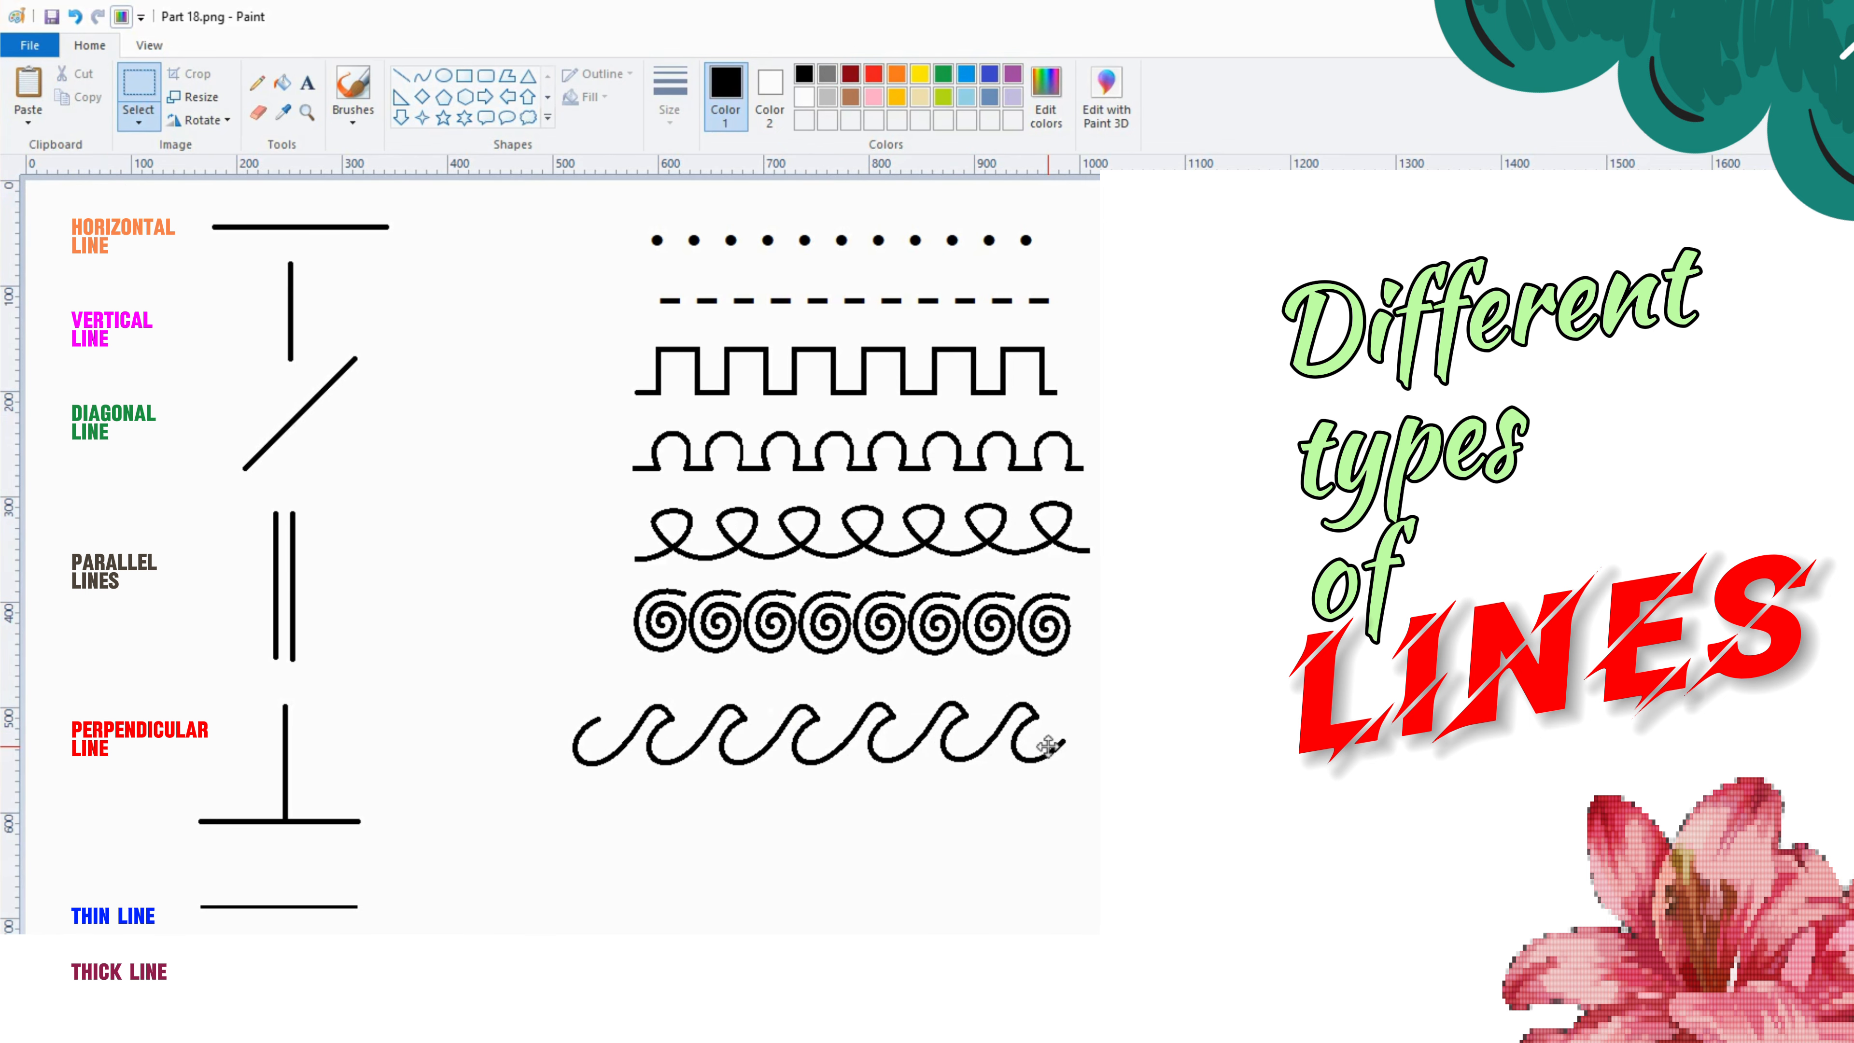
drag(510, 640, 600, 873)
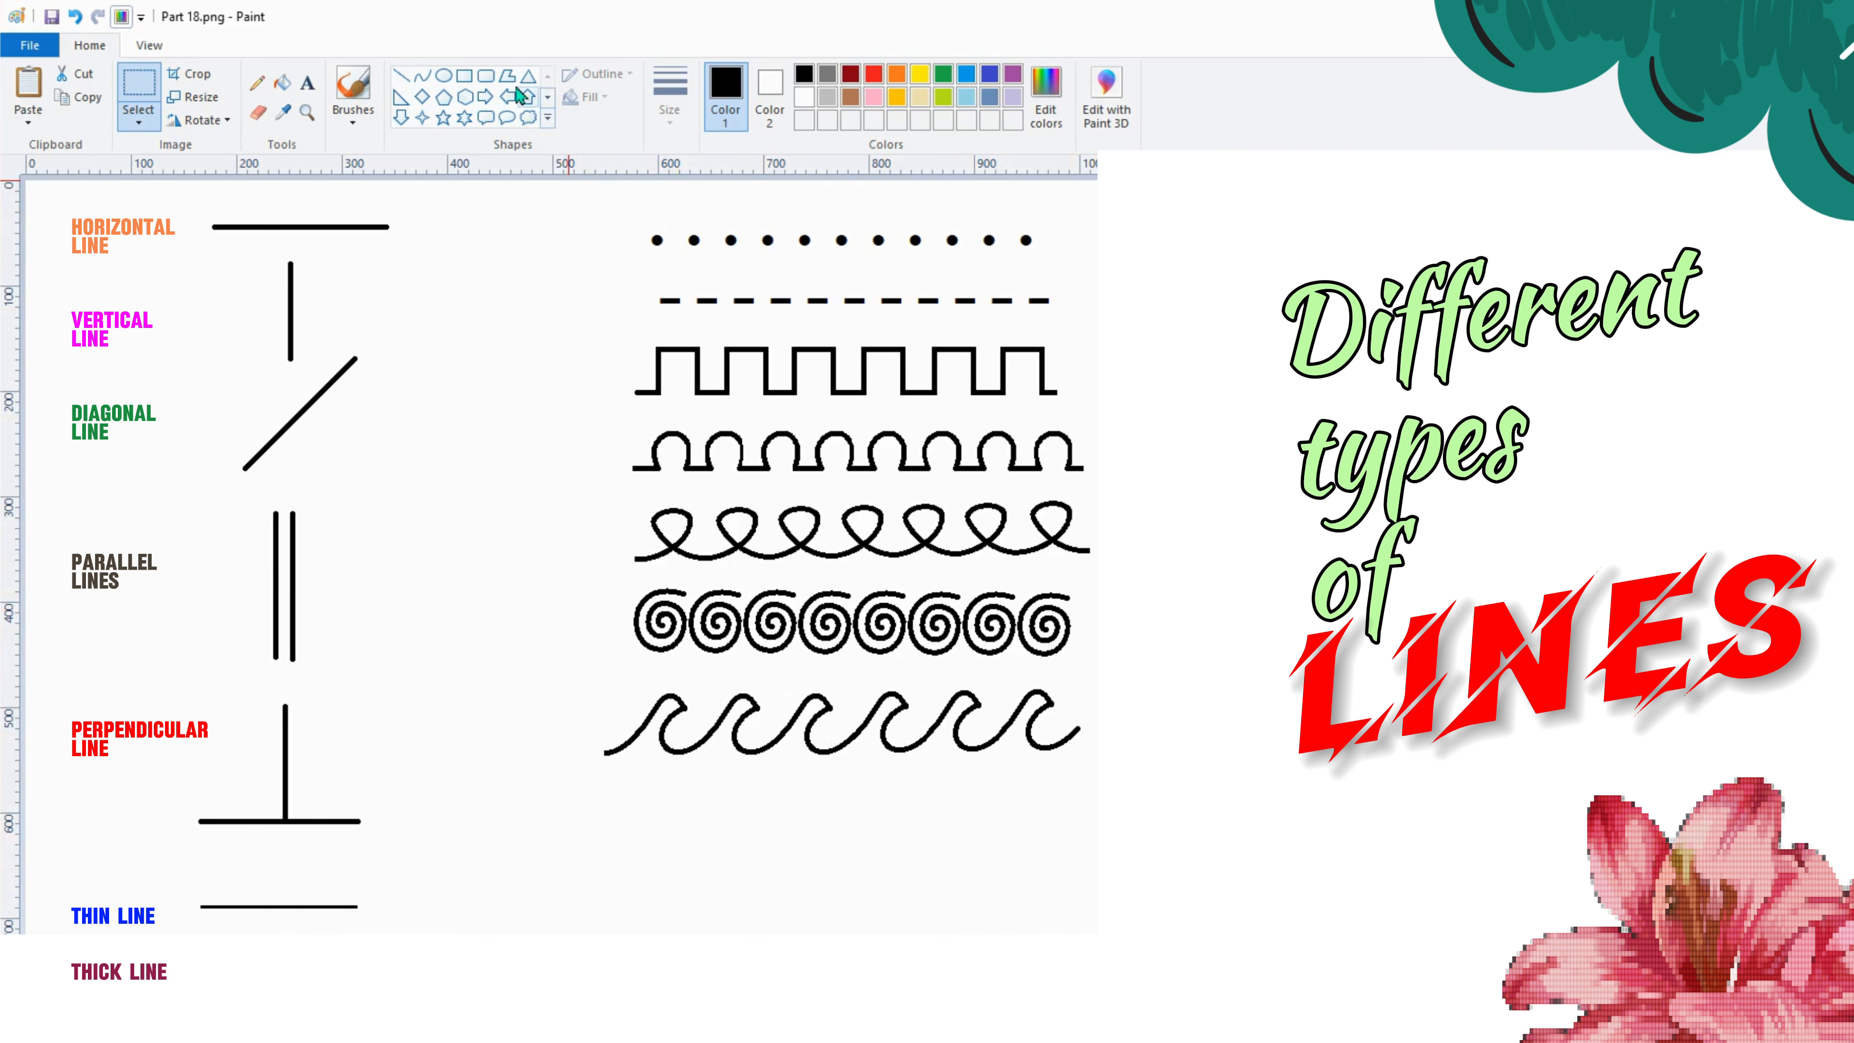
Step: Draw a slanted zigzag line with eight peaks below the row of waves using the Polygon tool
click(506, 75)
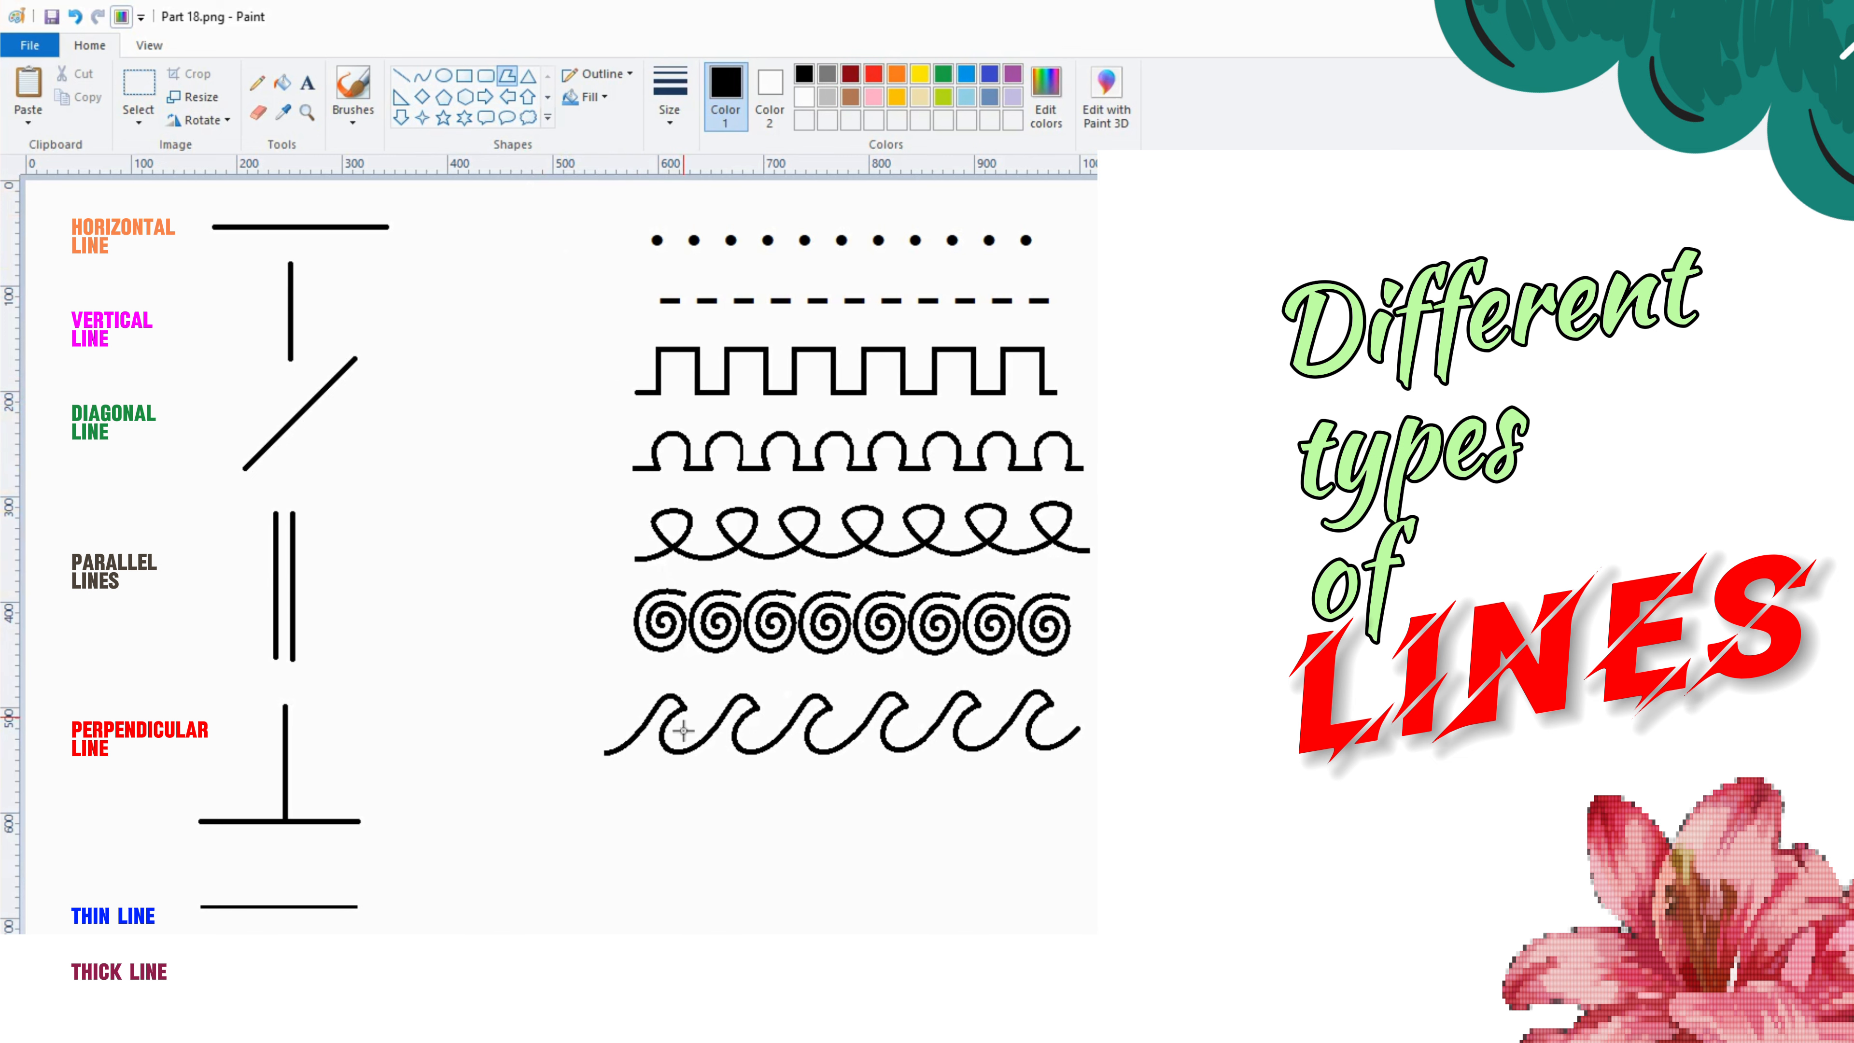
drag(603, 826, 678, 802)
click(671, 821)
click(729, 822)
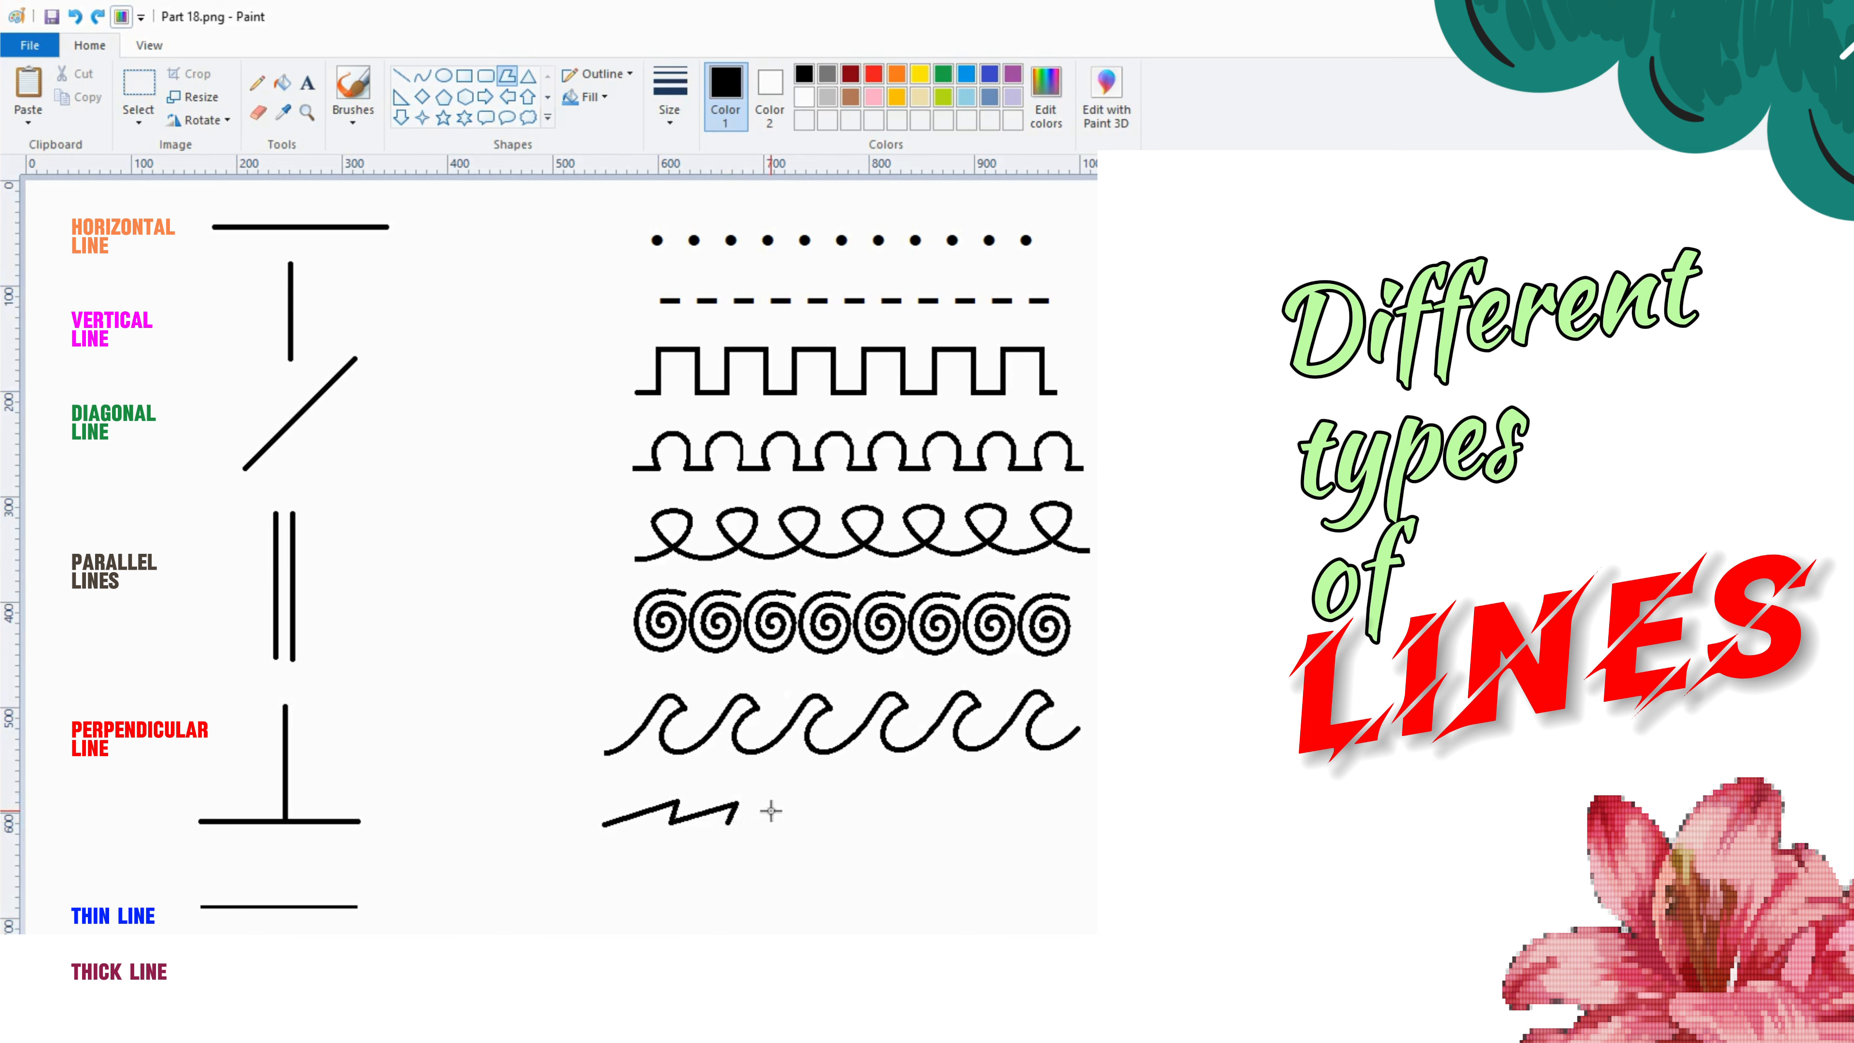
click(795, 805)
click(786, 824)
click(854, 805)
click(845, 827)
click(912, 806)
click(903, 828)
click(971, 806)
click(963, 827)
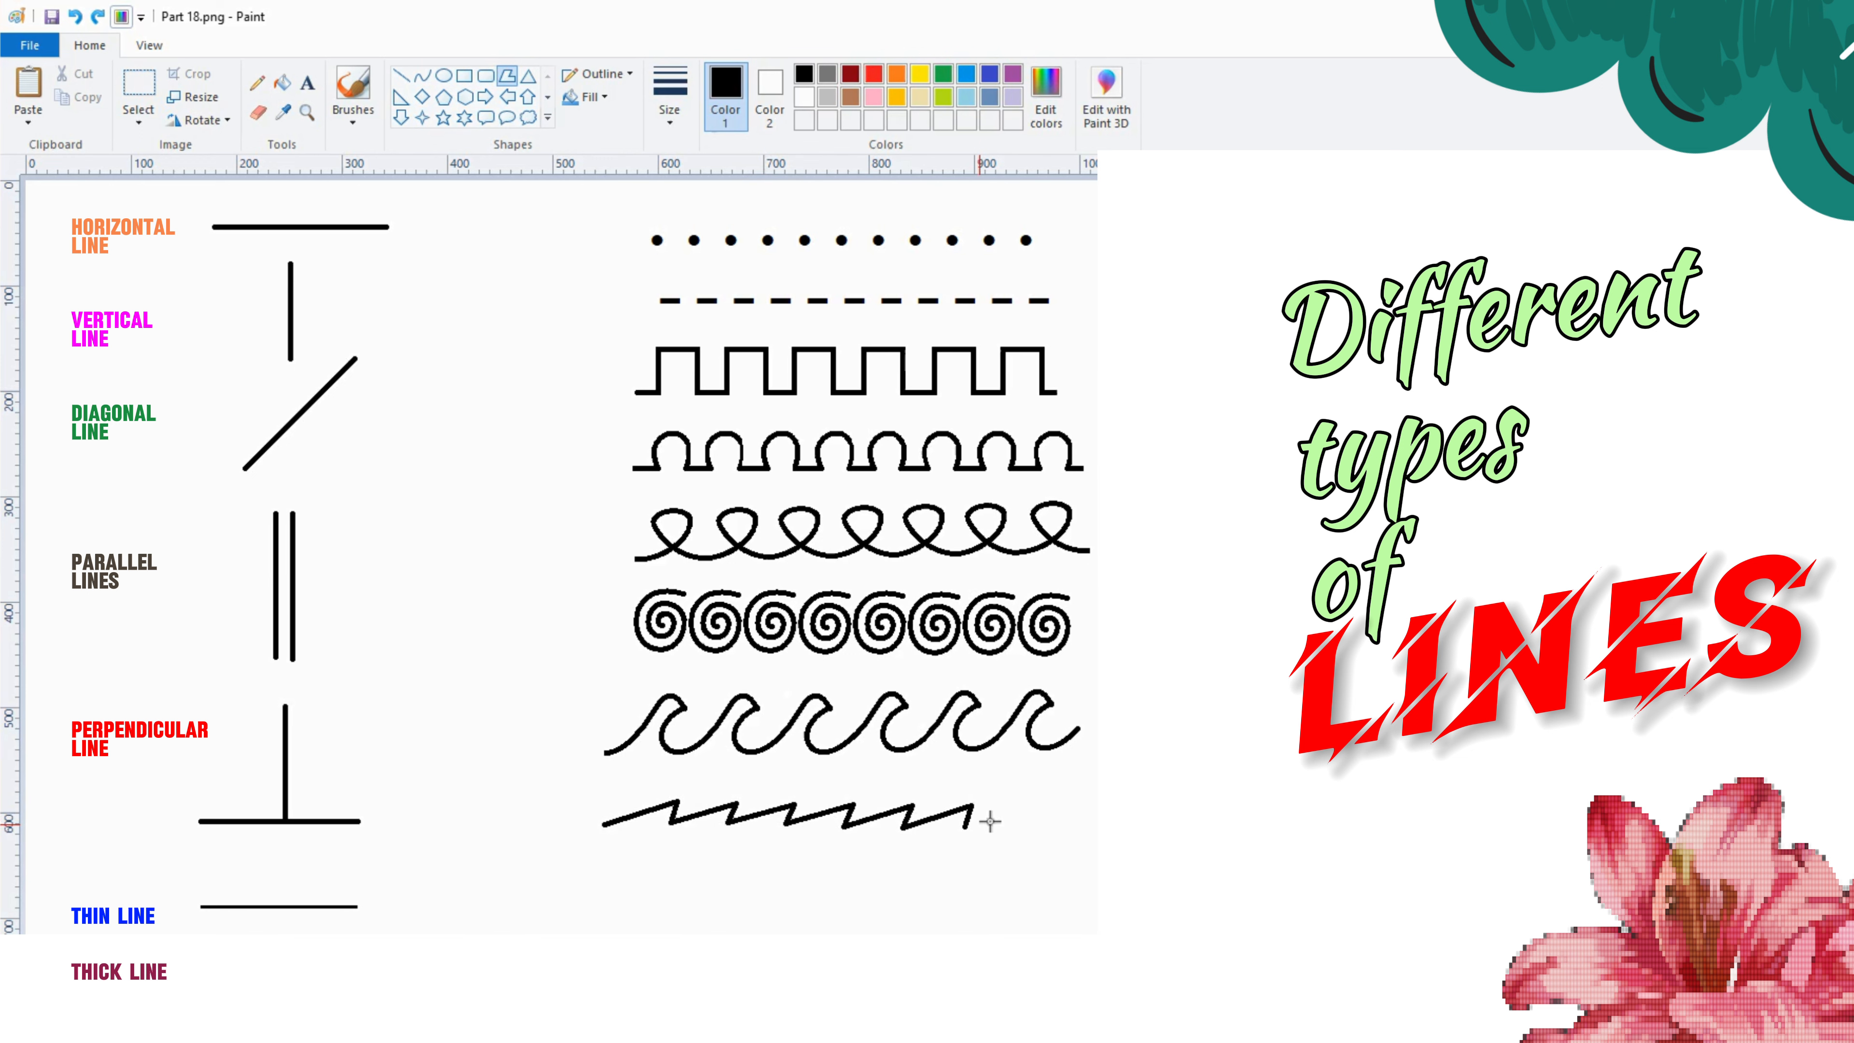
click(1031, 803)
click(1028, 825)
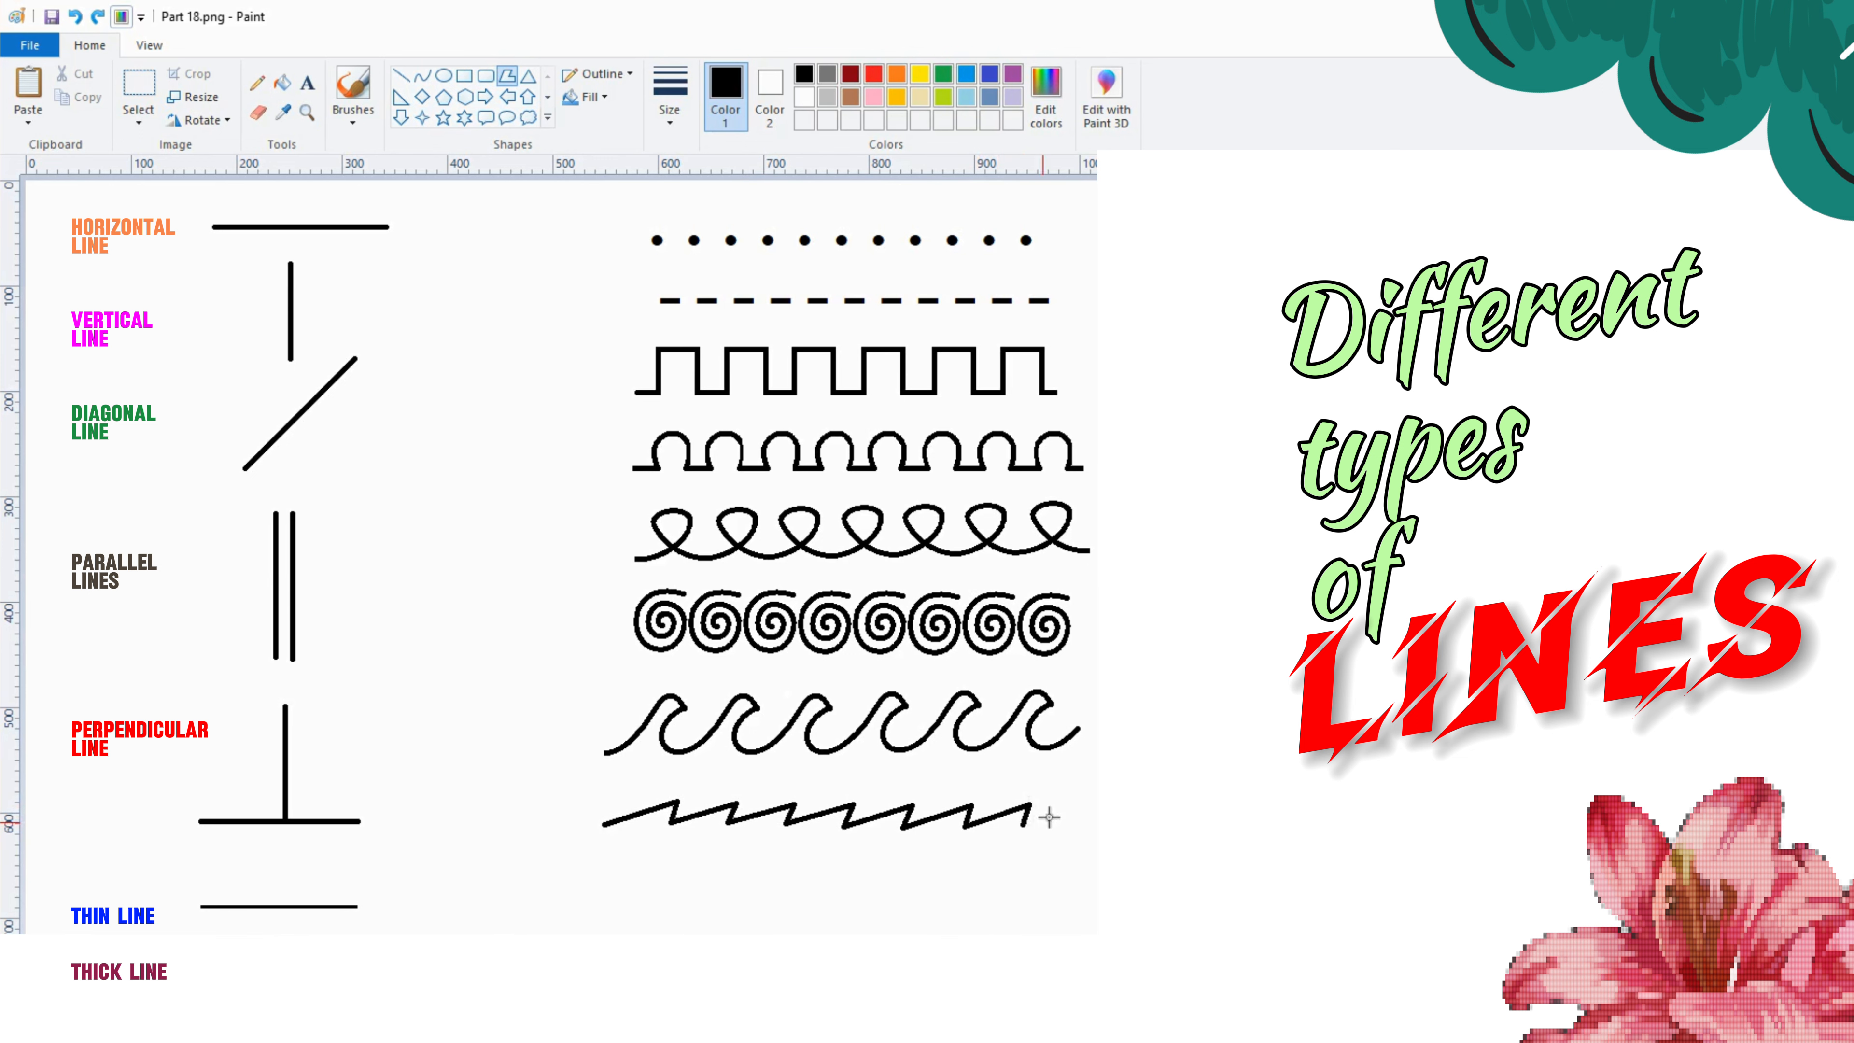
click(1088, 797)
Step: Draw a straight horizontal line below the zigzag, spanning the full width of the rows above
click(401, 77)
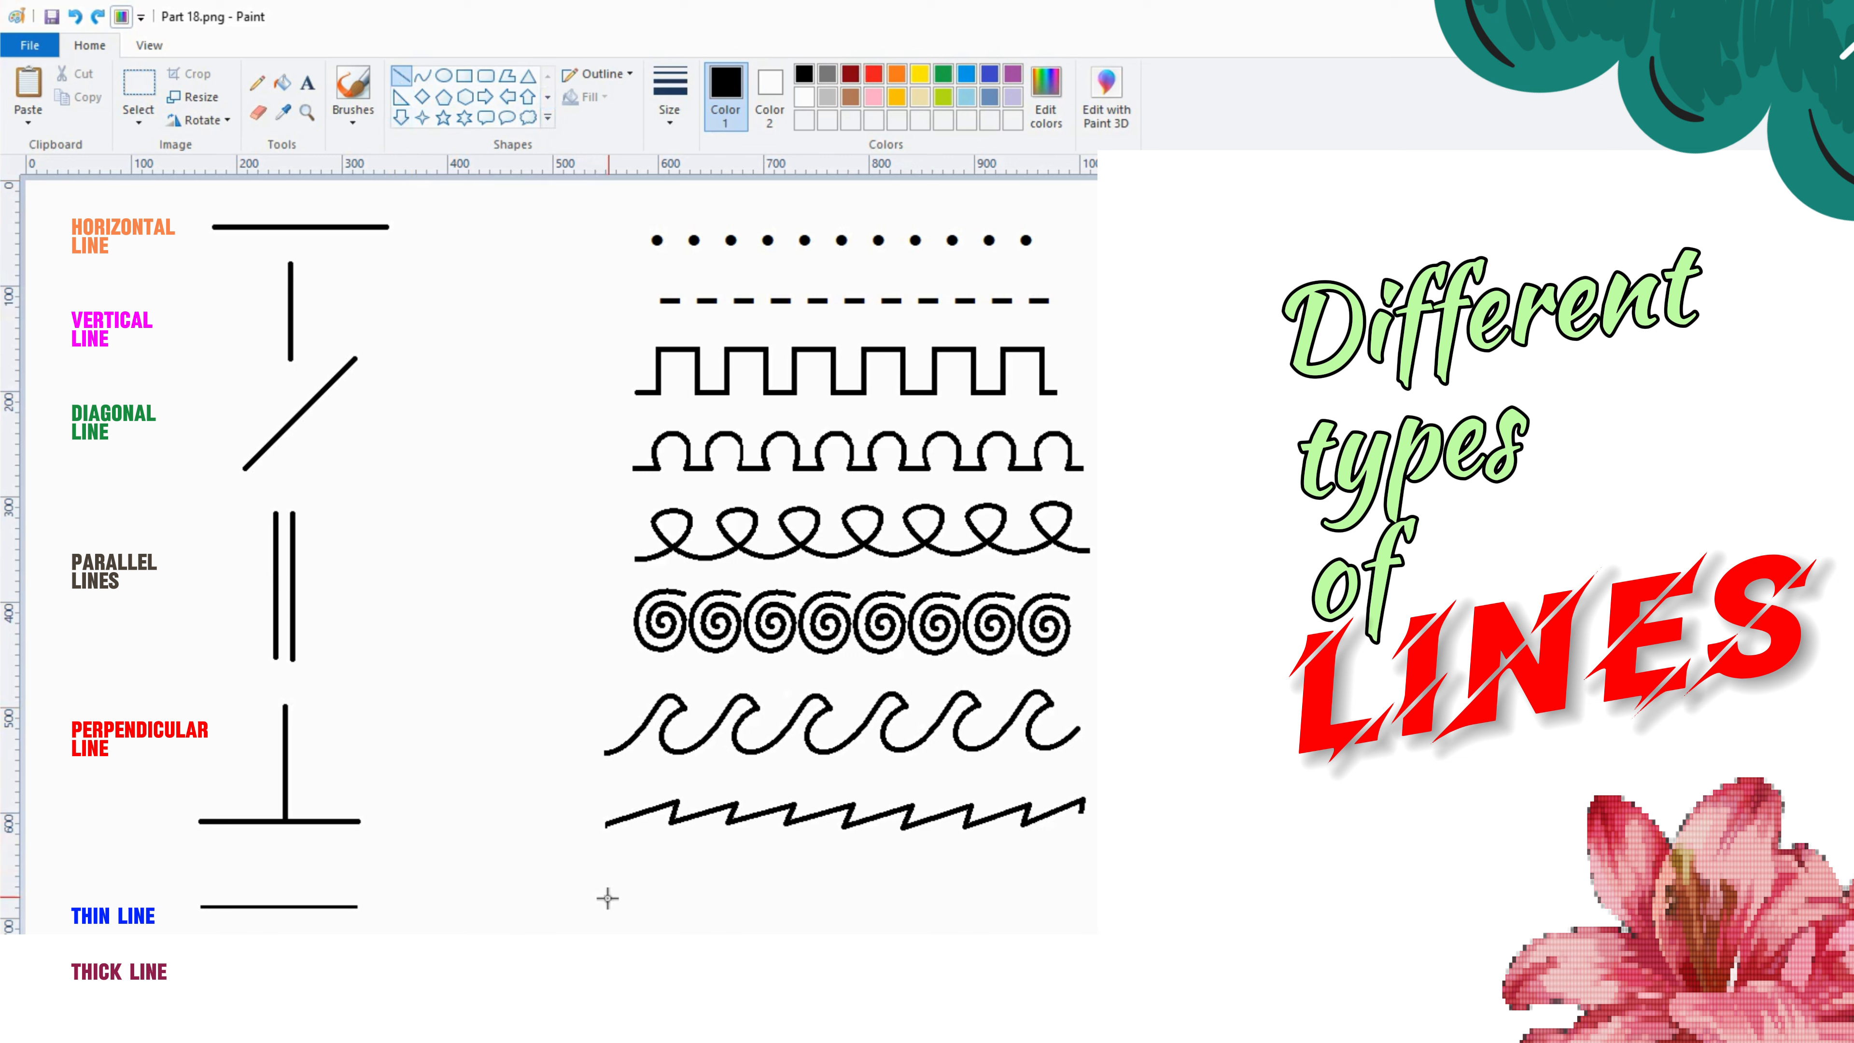
drag(606, 905, 1095, 921)
Step: Draw eight small white-filled circles with a black outline, spaced along the horizontal line below the slanted zigzag
click(443, 75)
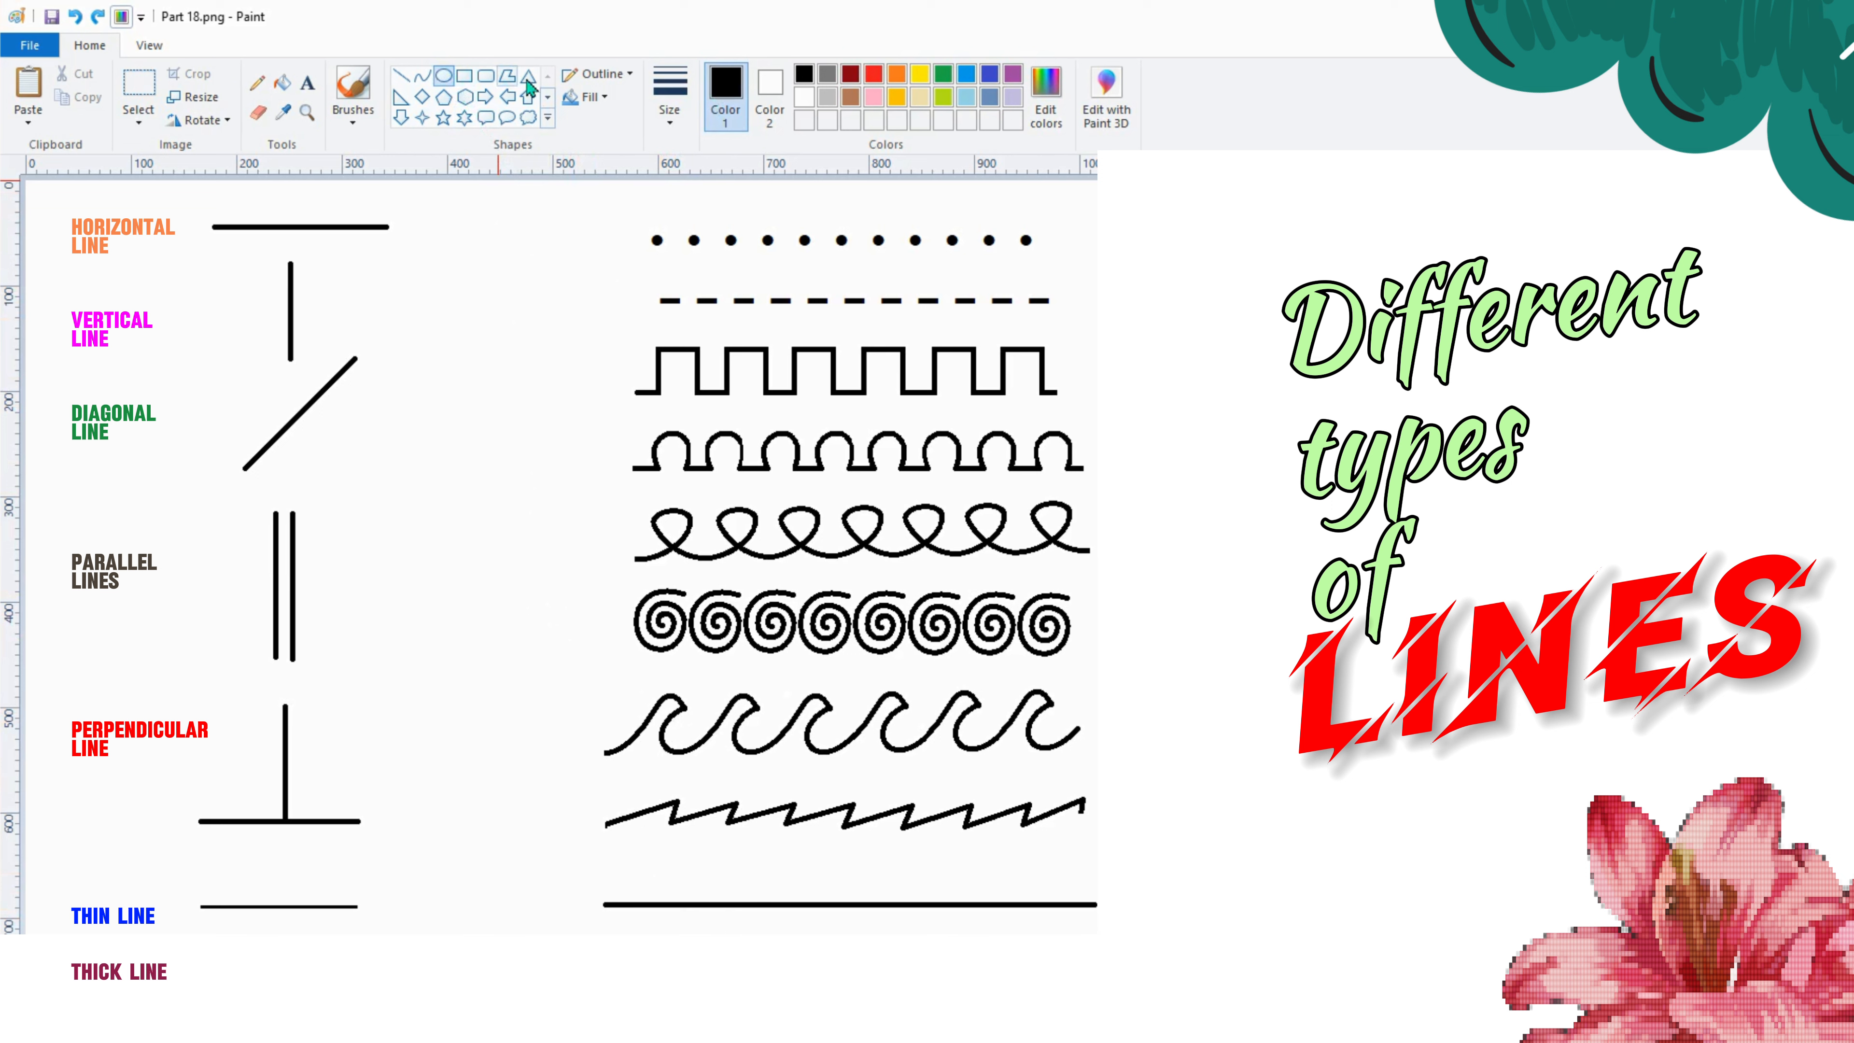
click(597, 74)
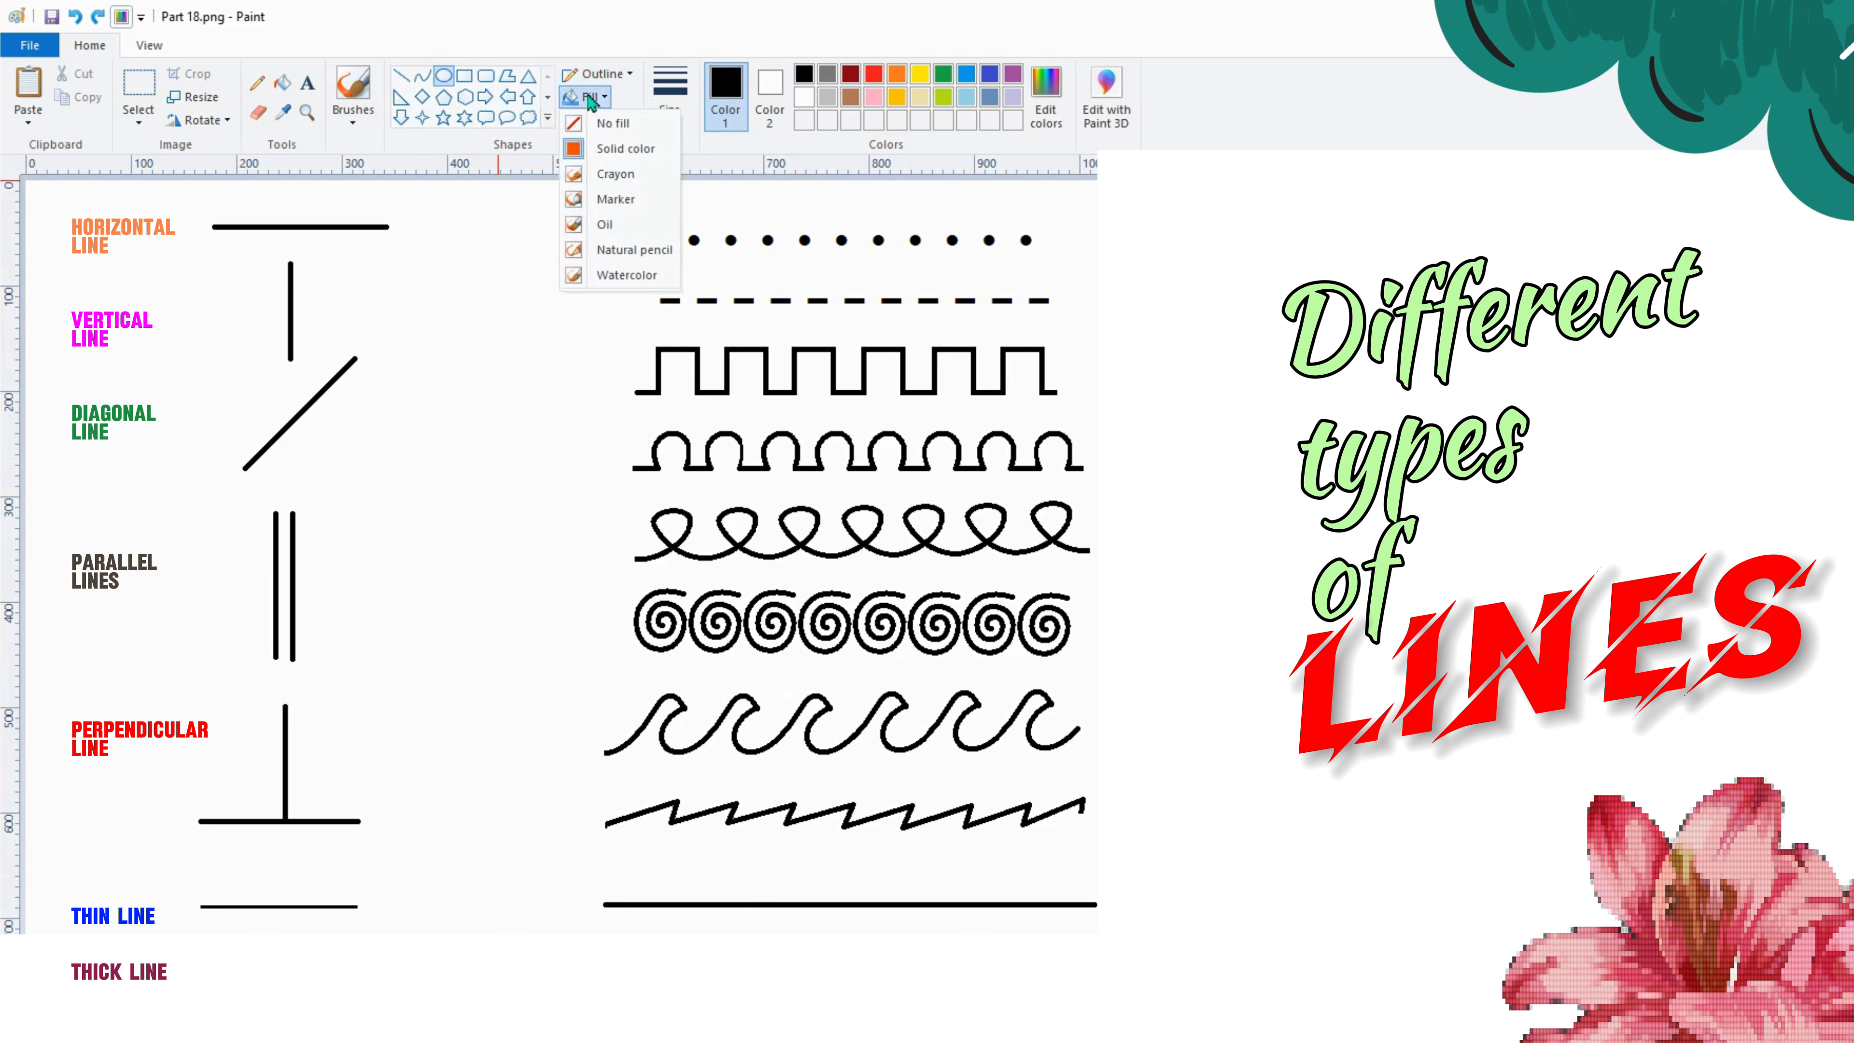
click(626, 125)
click(666, 91)
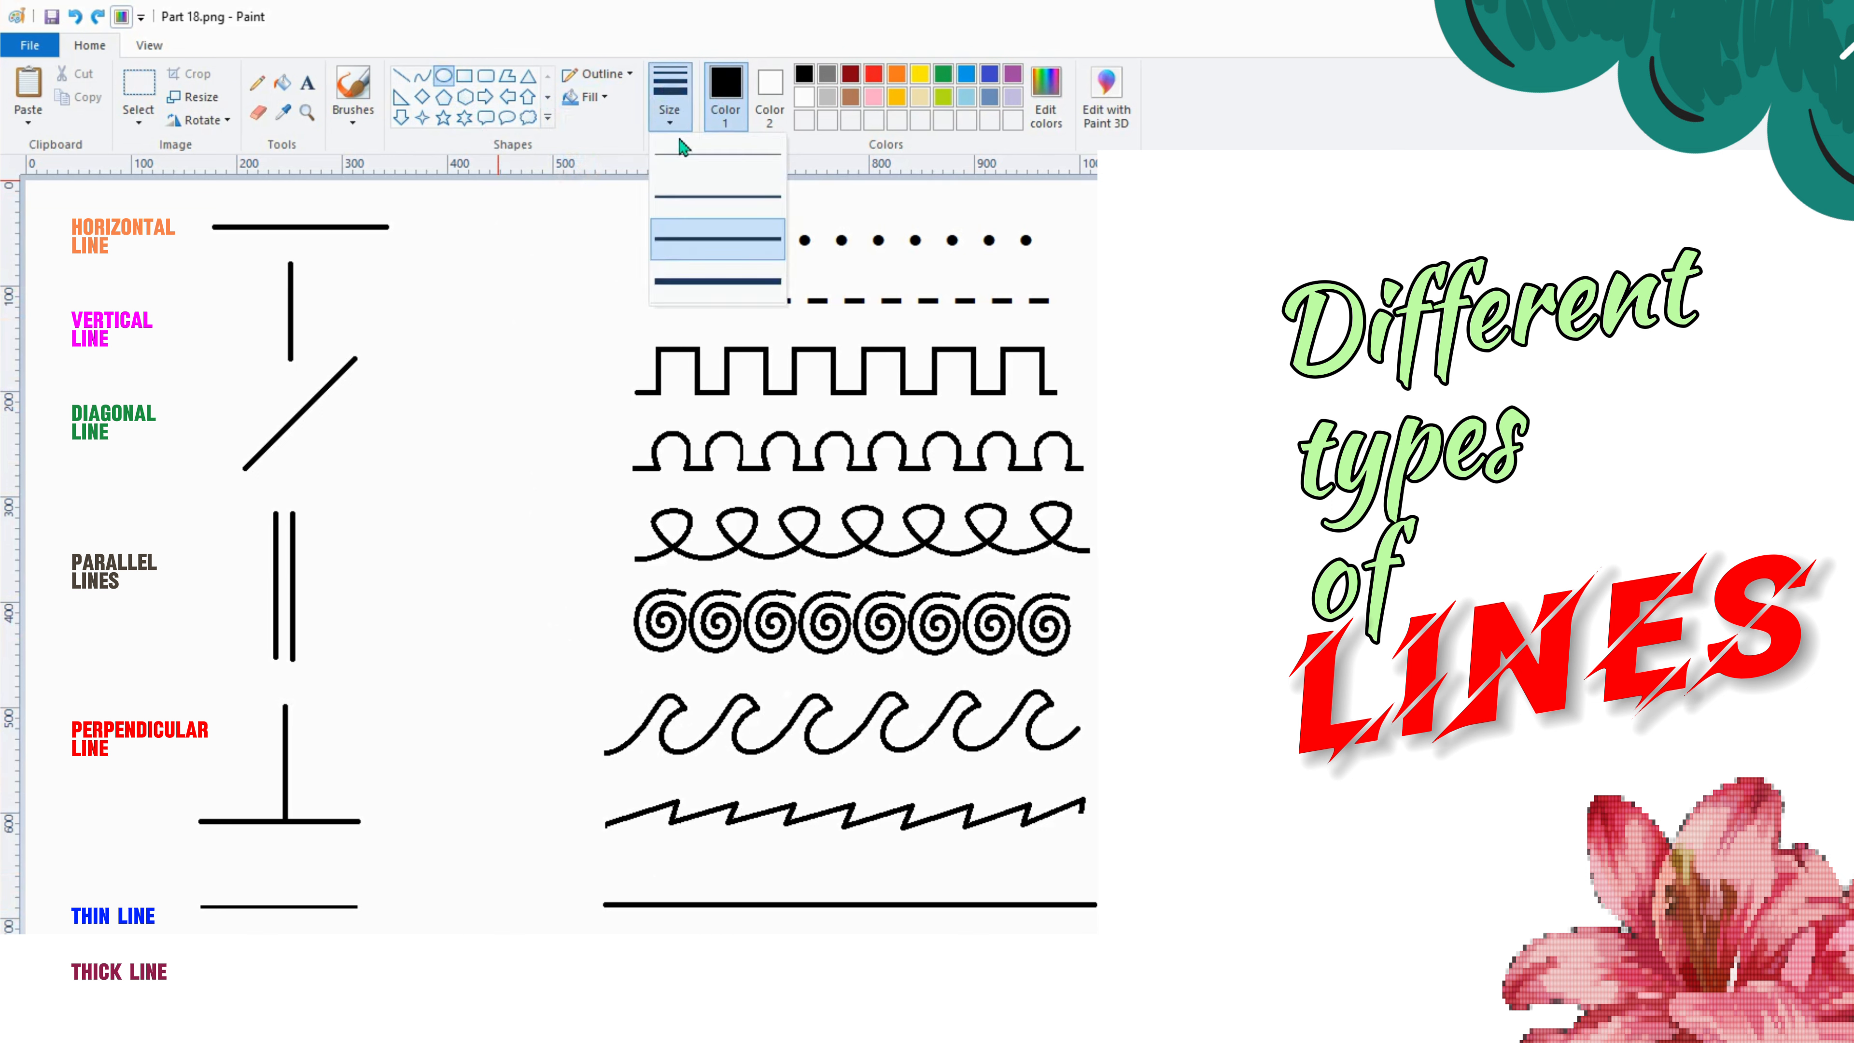
click(704, 251)
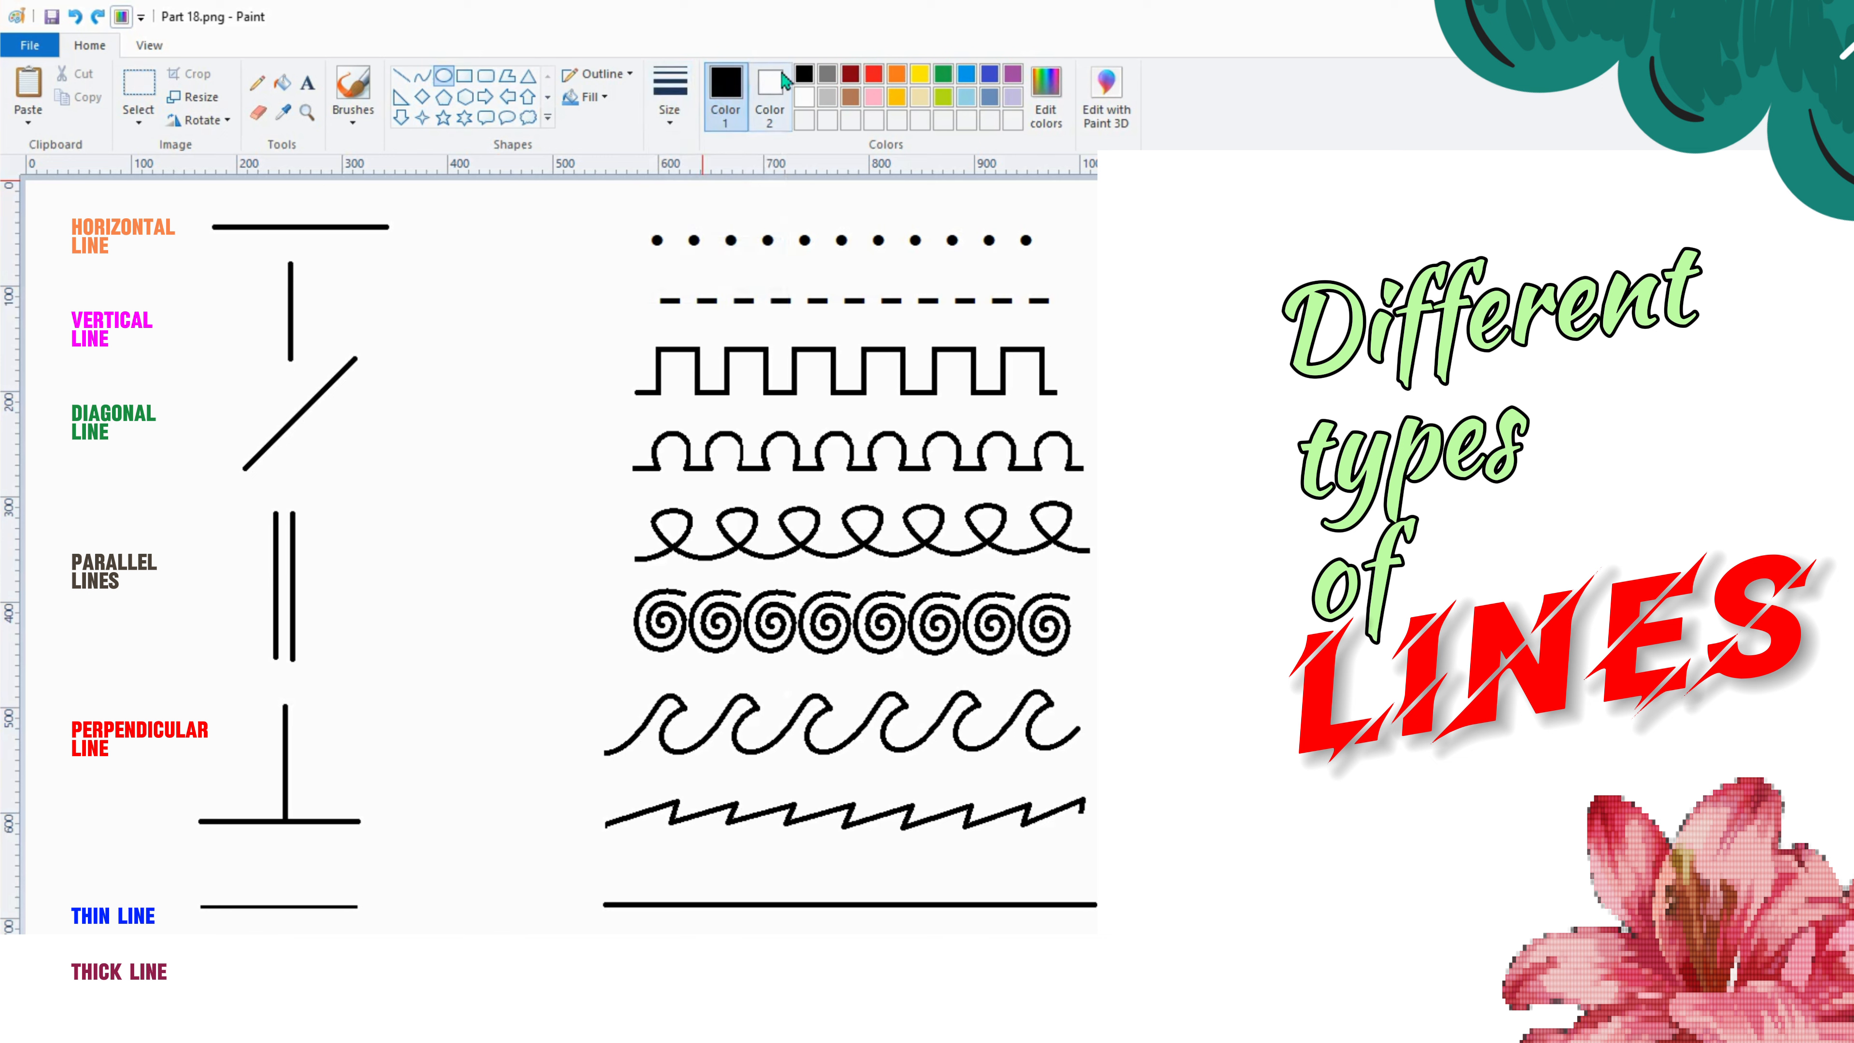
click(769, 95)
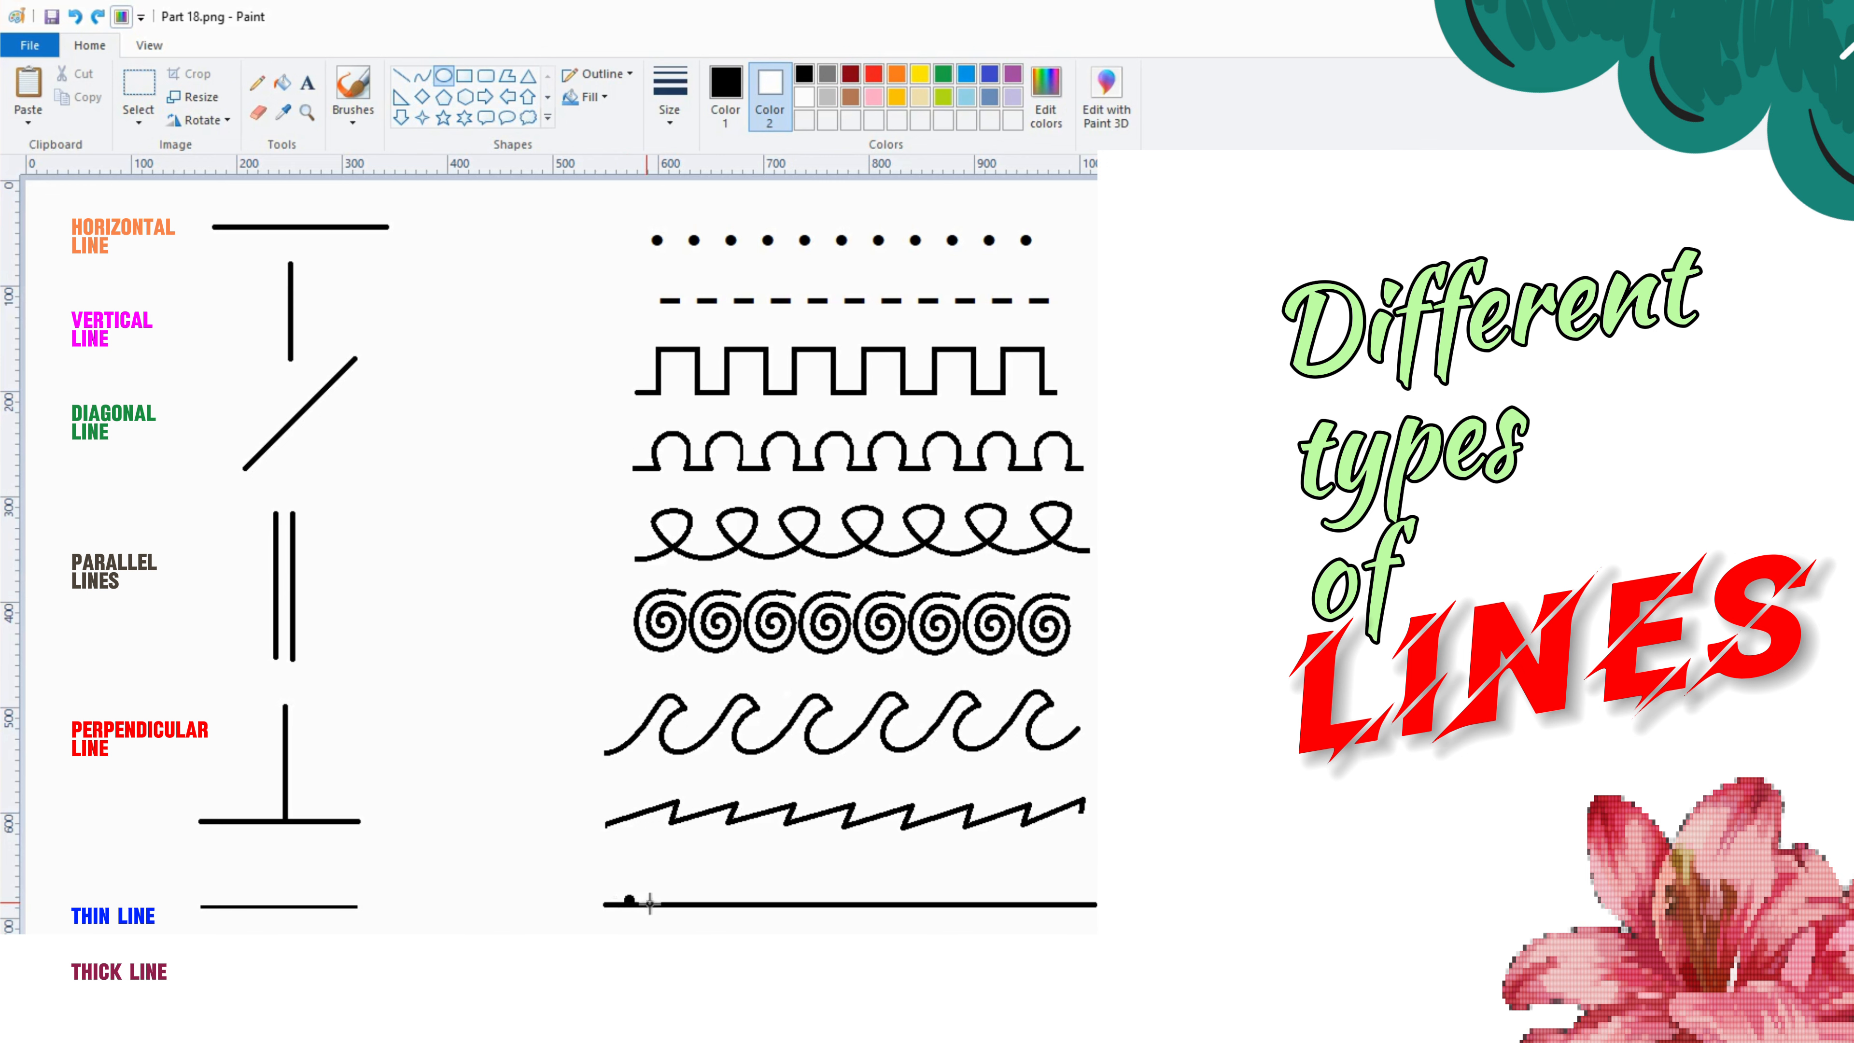
drag(649, 904, 801, 911)
drag(844, 896, 930, 910)
drag(984, 896, 1066, 912)
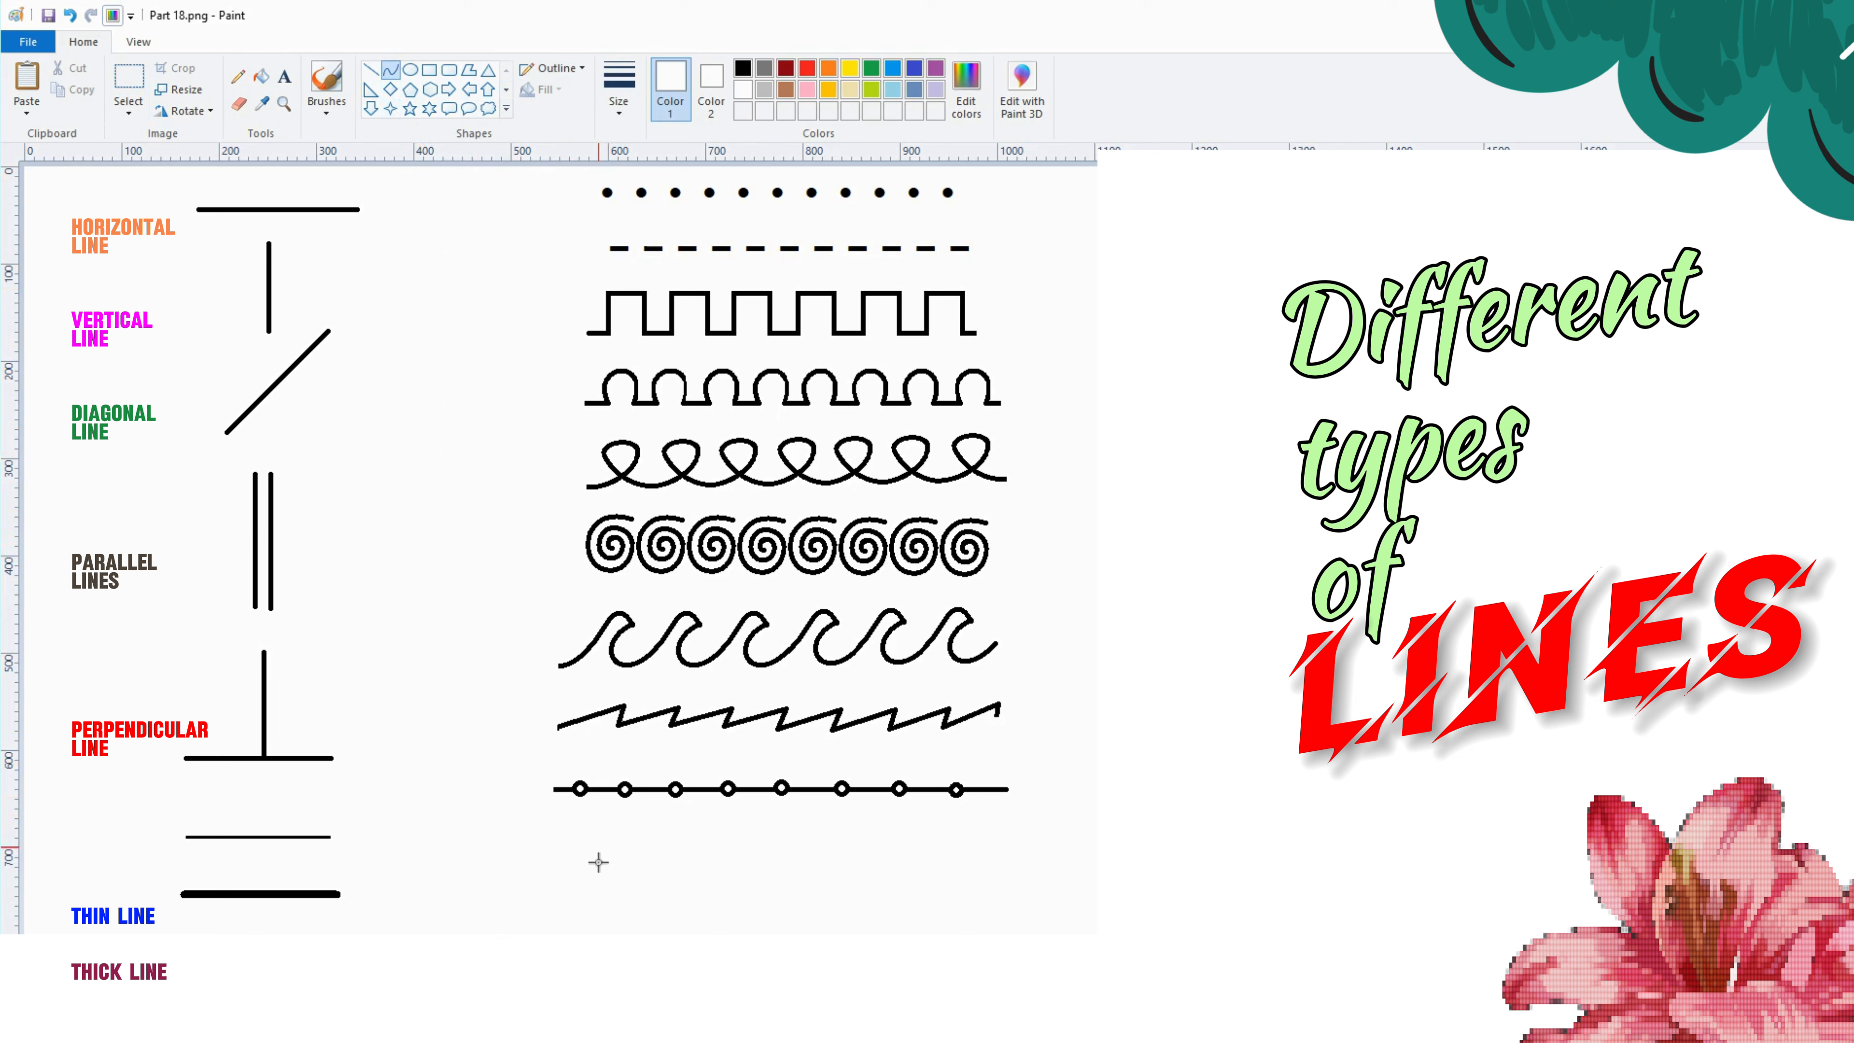
Step: Draw a short black S-shaped curve below the start of the circled line and place a copy beside it
key(ctrl+z)
mouse_move(559, 853)
mouse_down()
mouse_move(578, 837)
mouse_move(564, 869)
mouse_move(561, 850)
mouse_up()
click(128, 79)
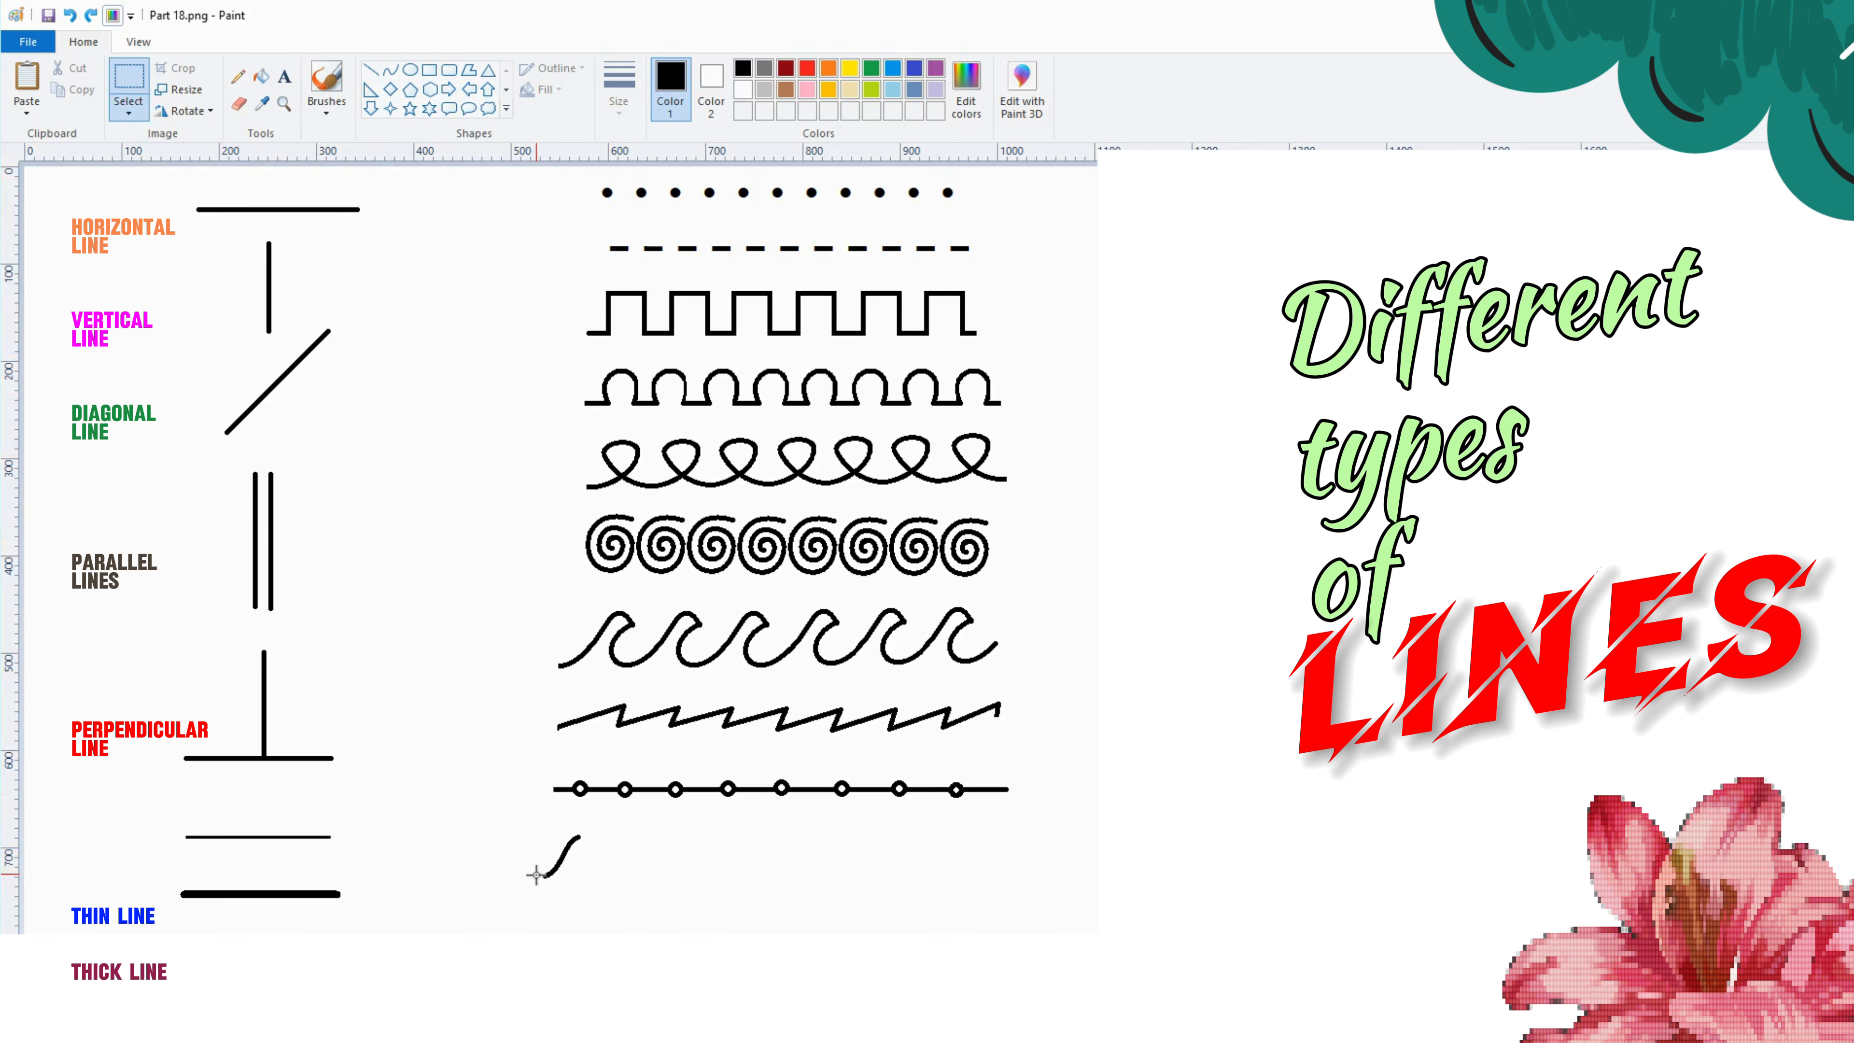
drag(543, 911, 580, 828)
click(78, 92)
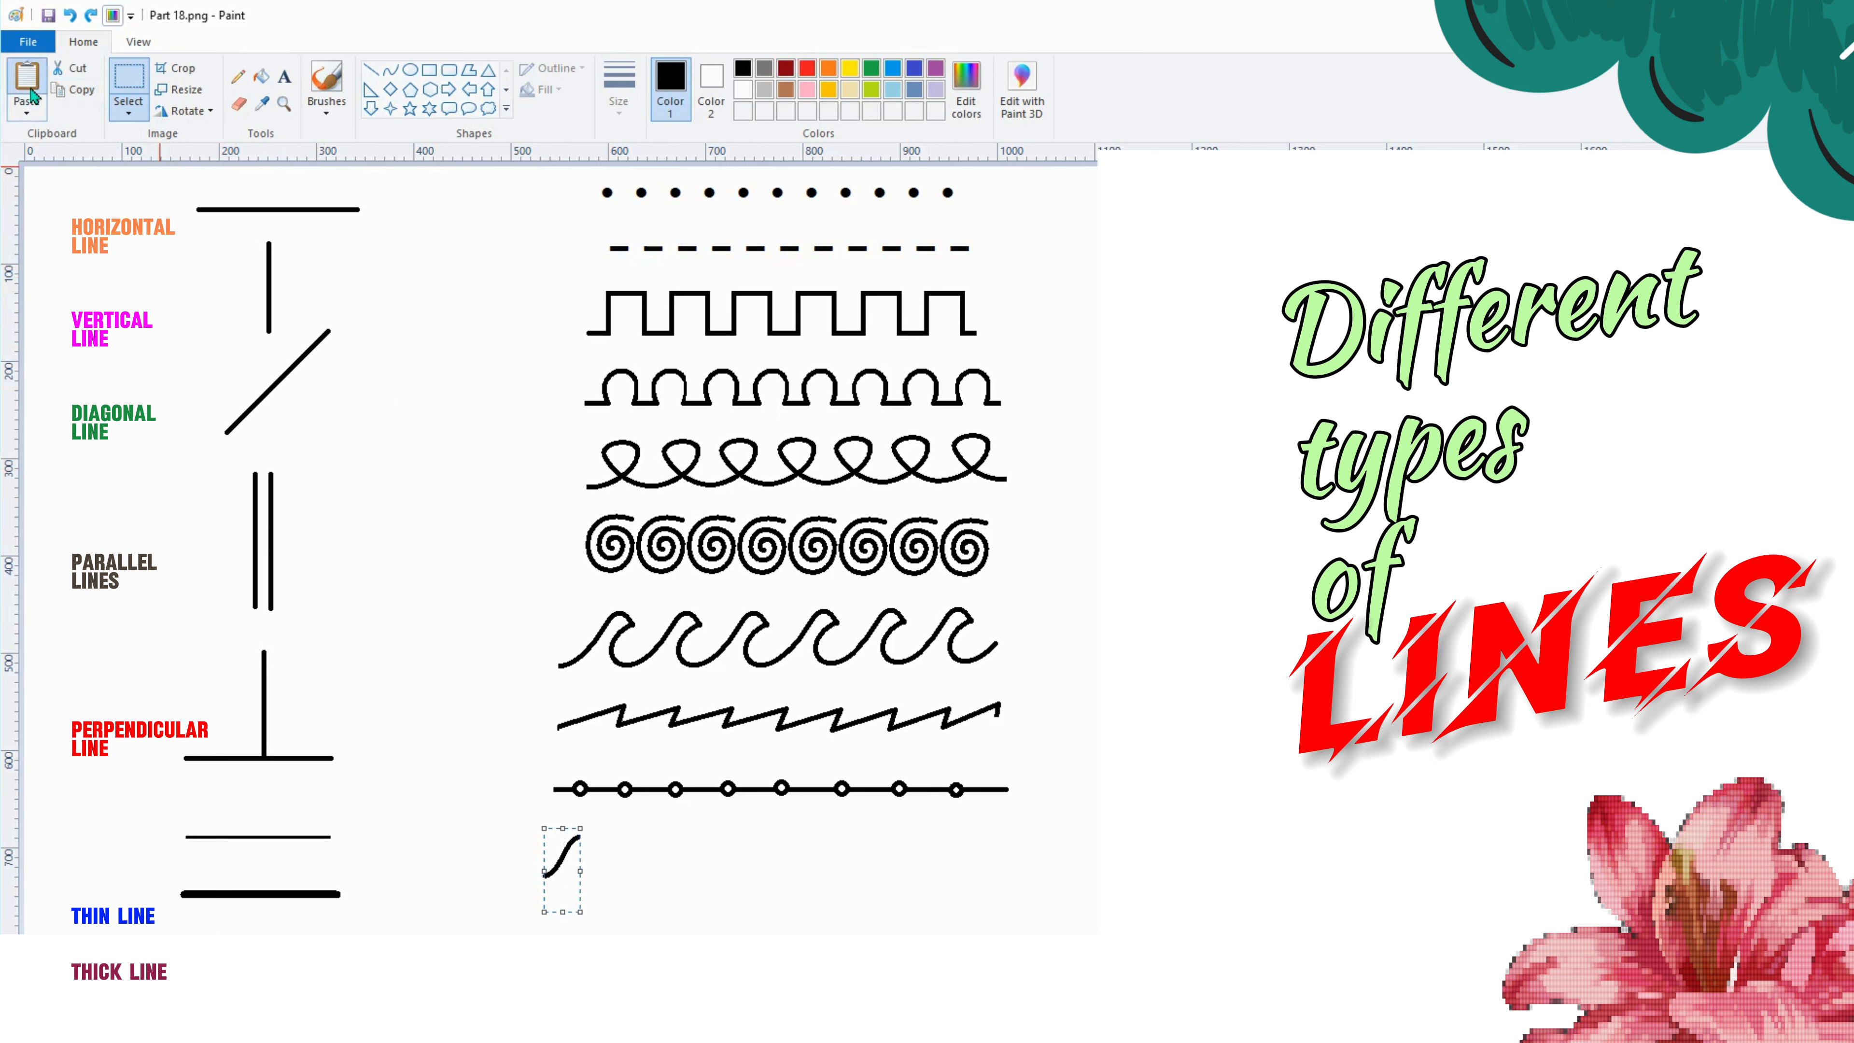
click(26, 77)
drag(43, 190, 609, 852)
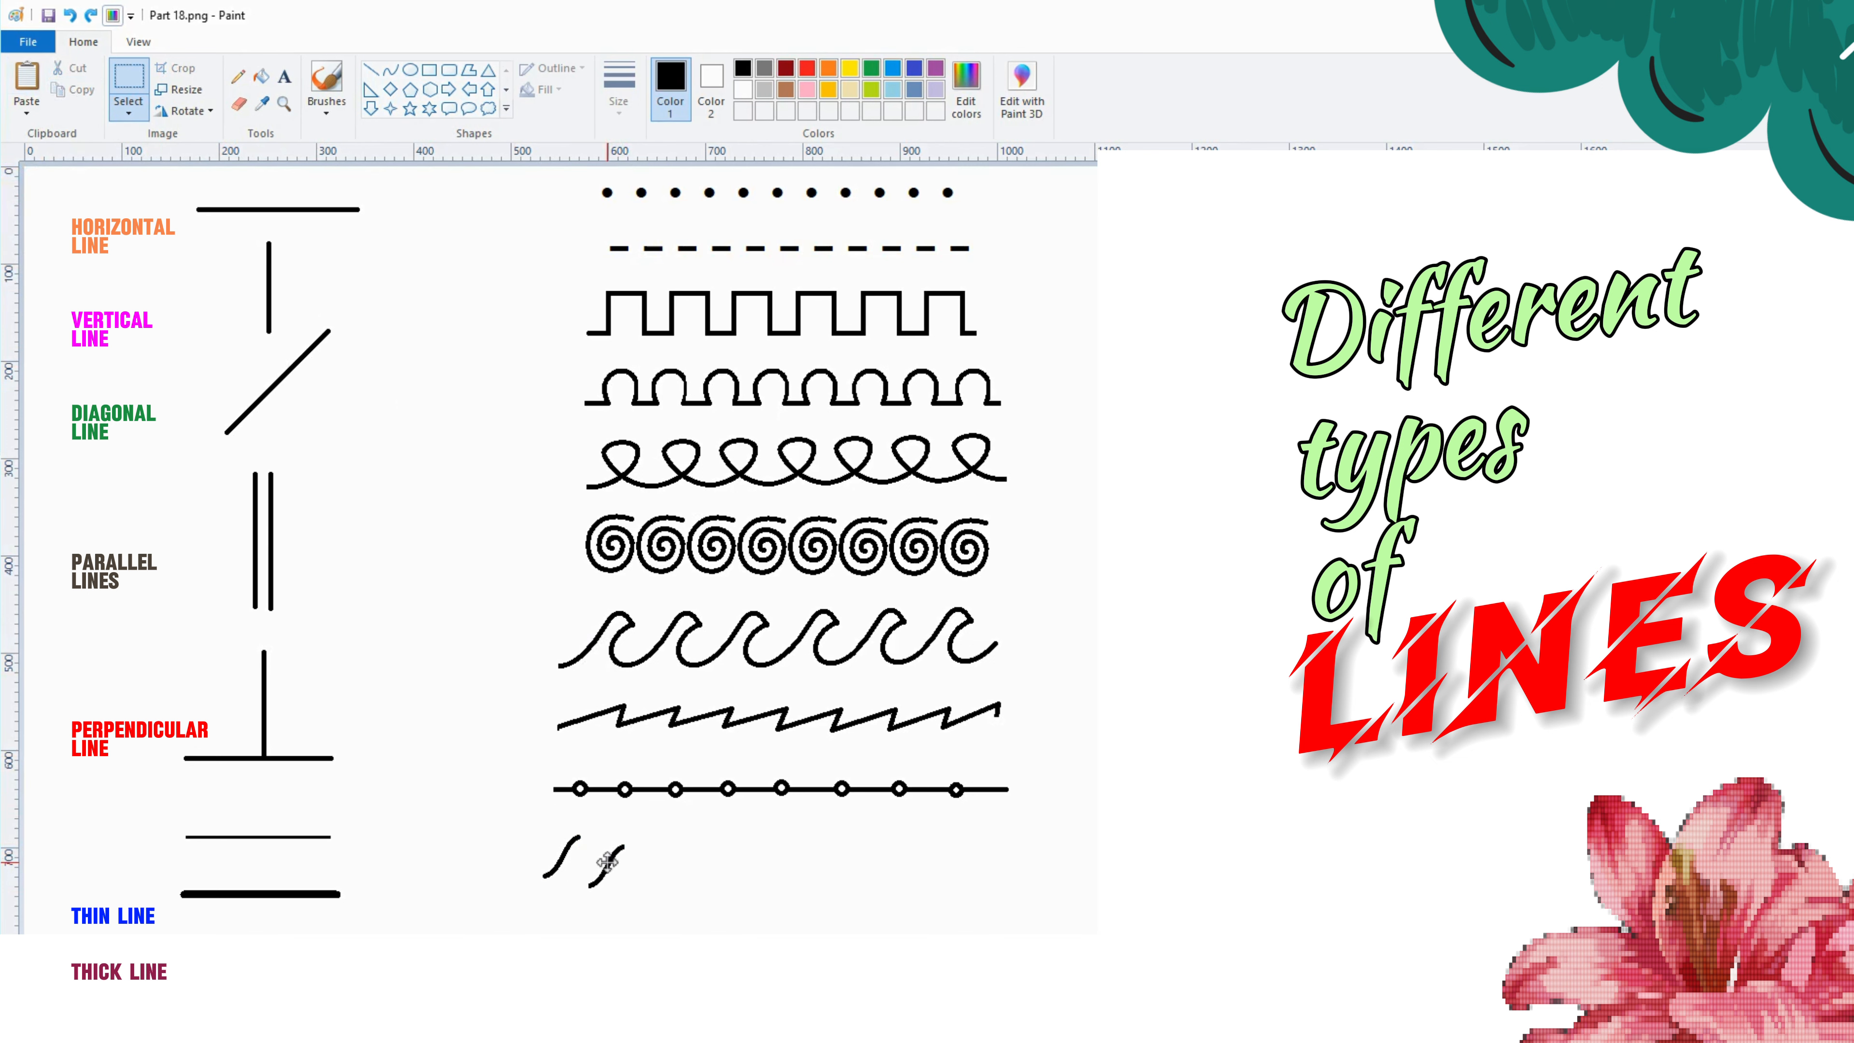
Step: Flip the copied curve horizontally and join it to the original to form one smooth wave crest
click(188, 111)
click(224, 221)
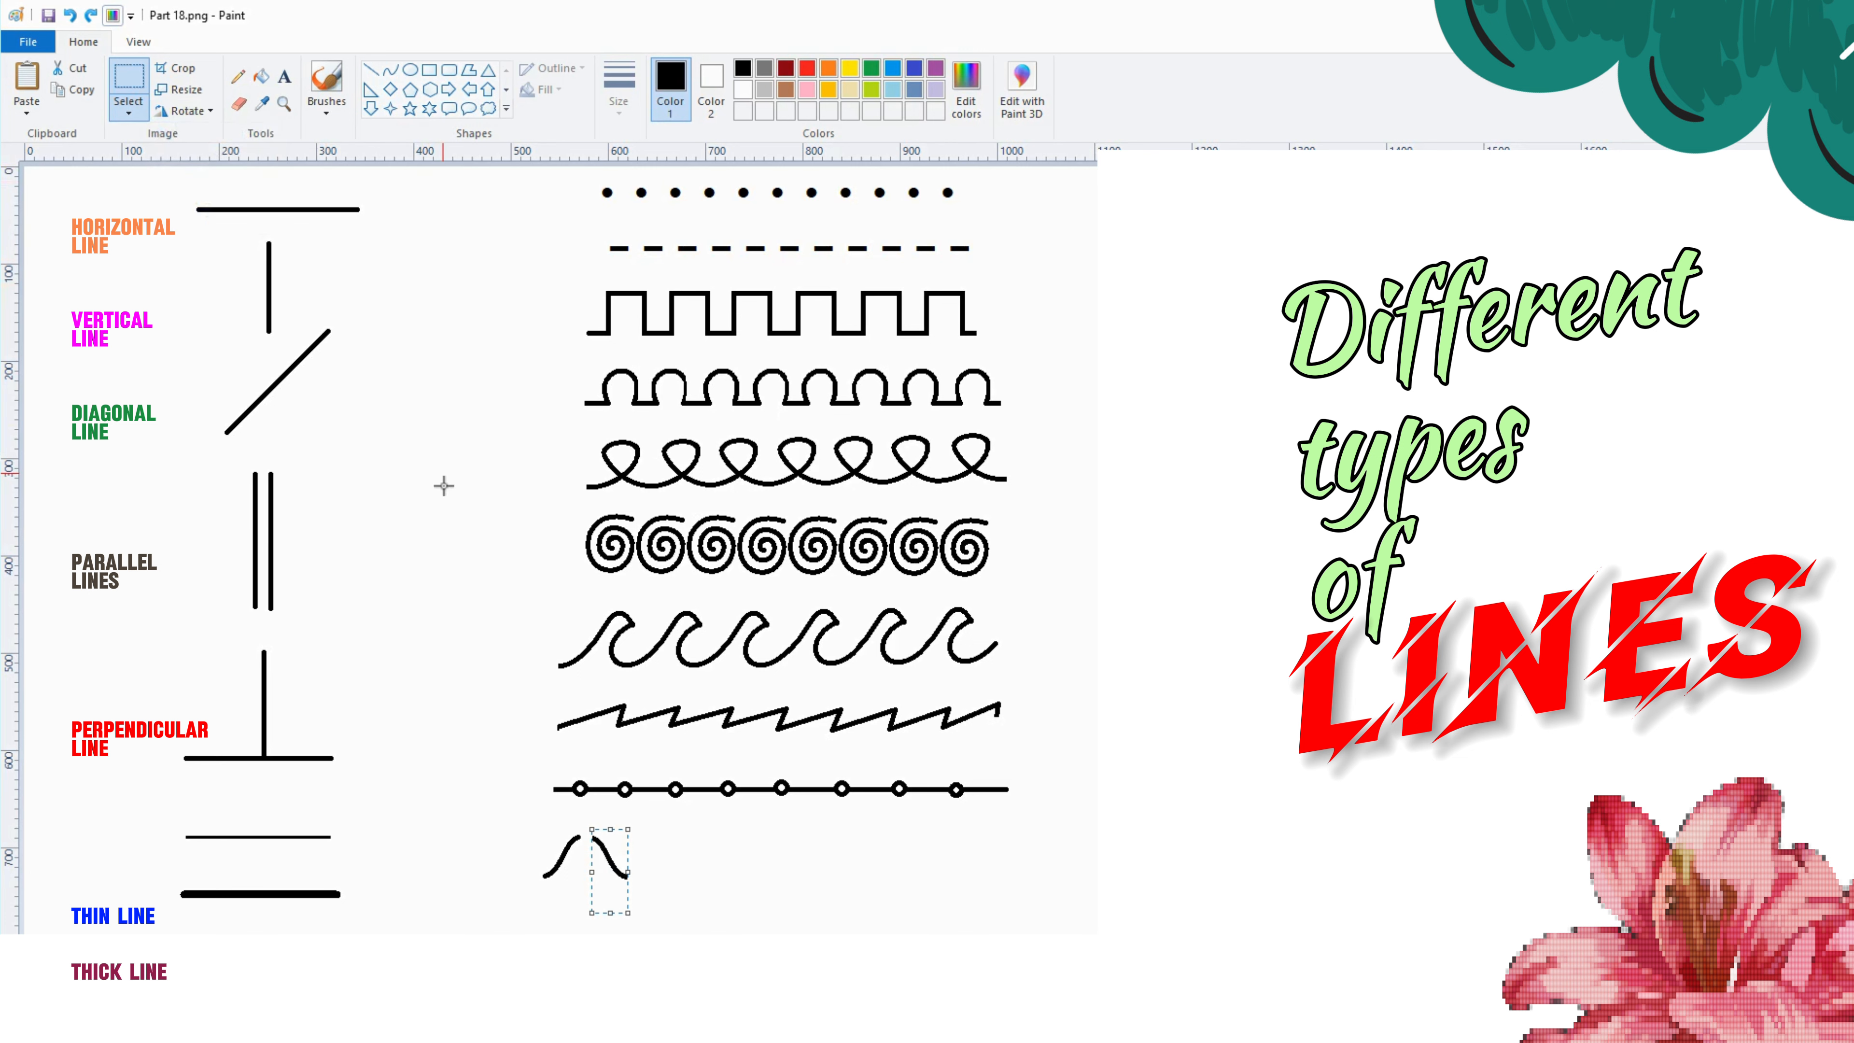
drag(605, 858, 596, 858)
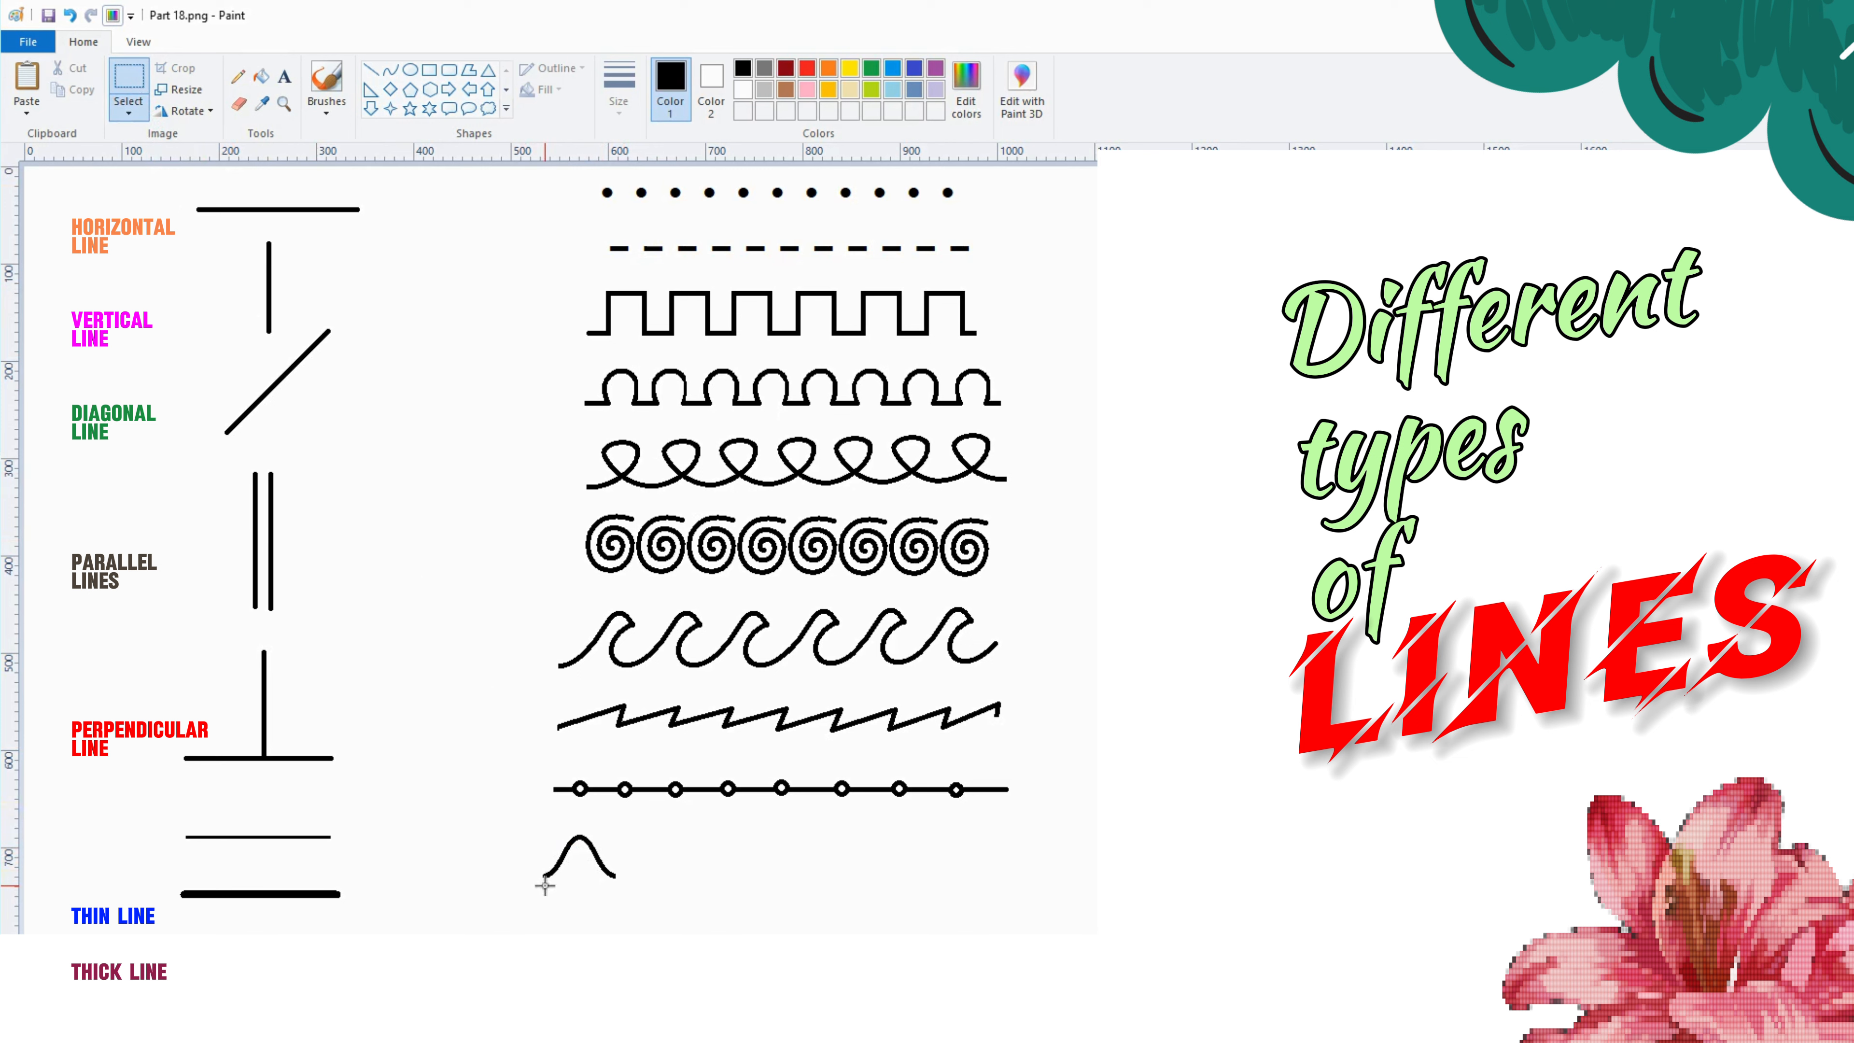
Step: Copy the smooth wave crest and attach two copies end to end after the original
drag(591, 834, 616, 823)
click(75, 89)
click(26, 81)
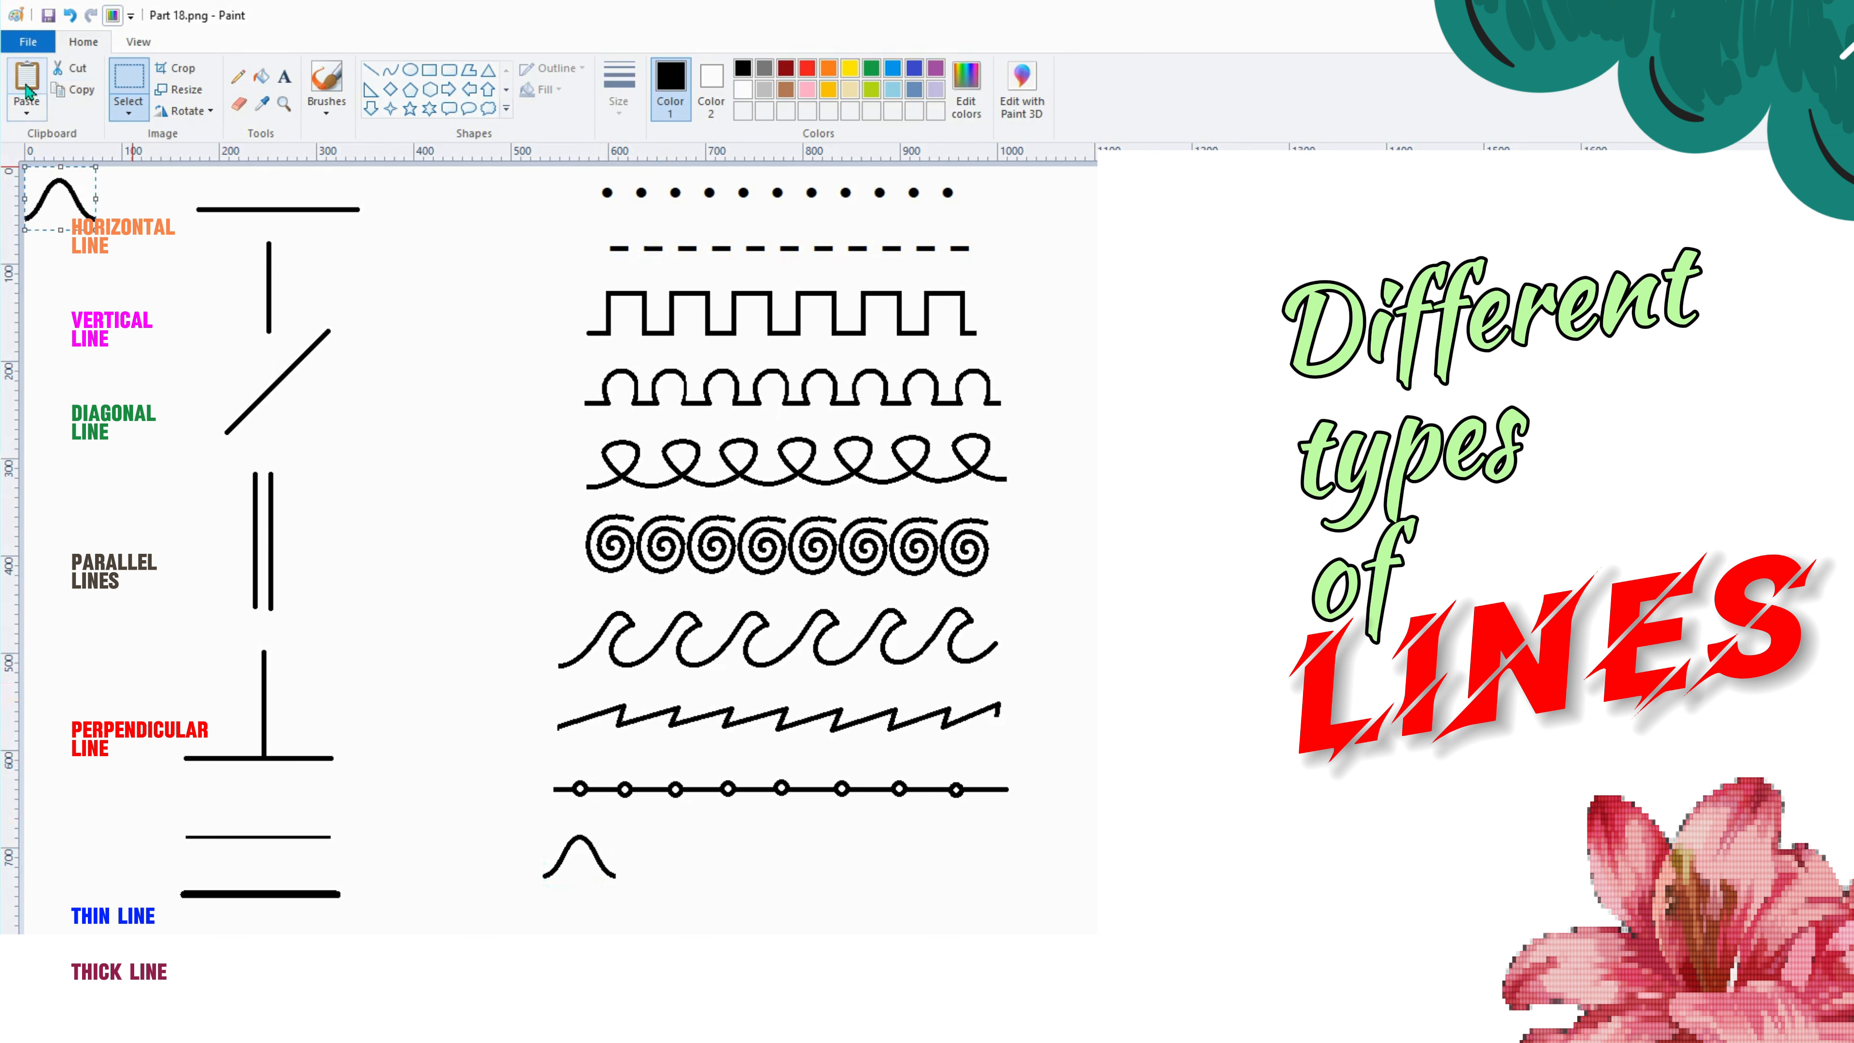
drag(60, 198, 647, 856)
click(26, 82)
drag(49, 184, 714, 843)
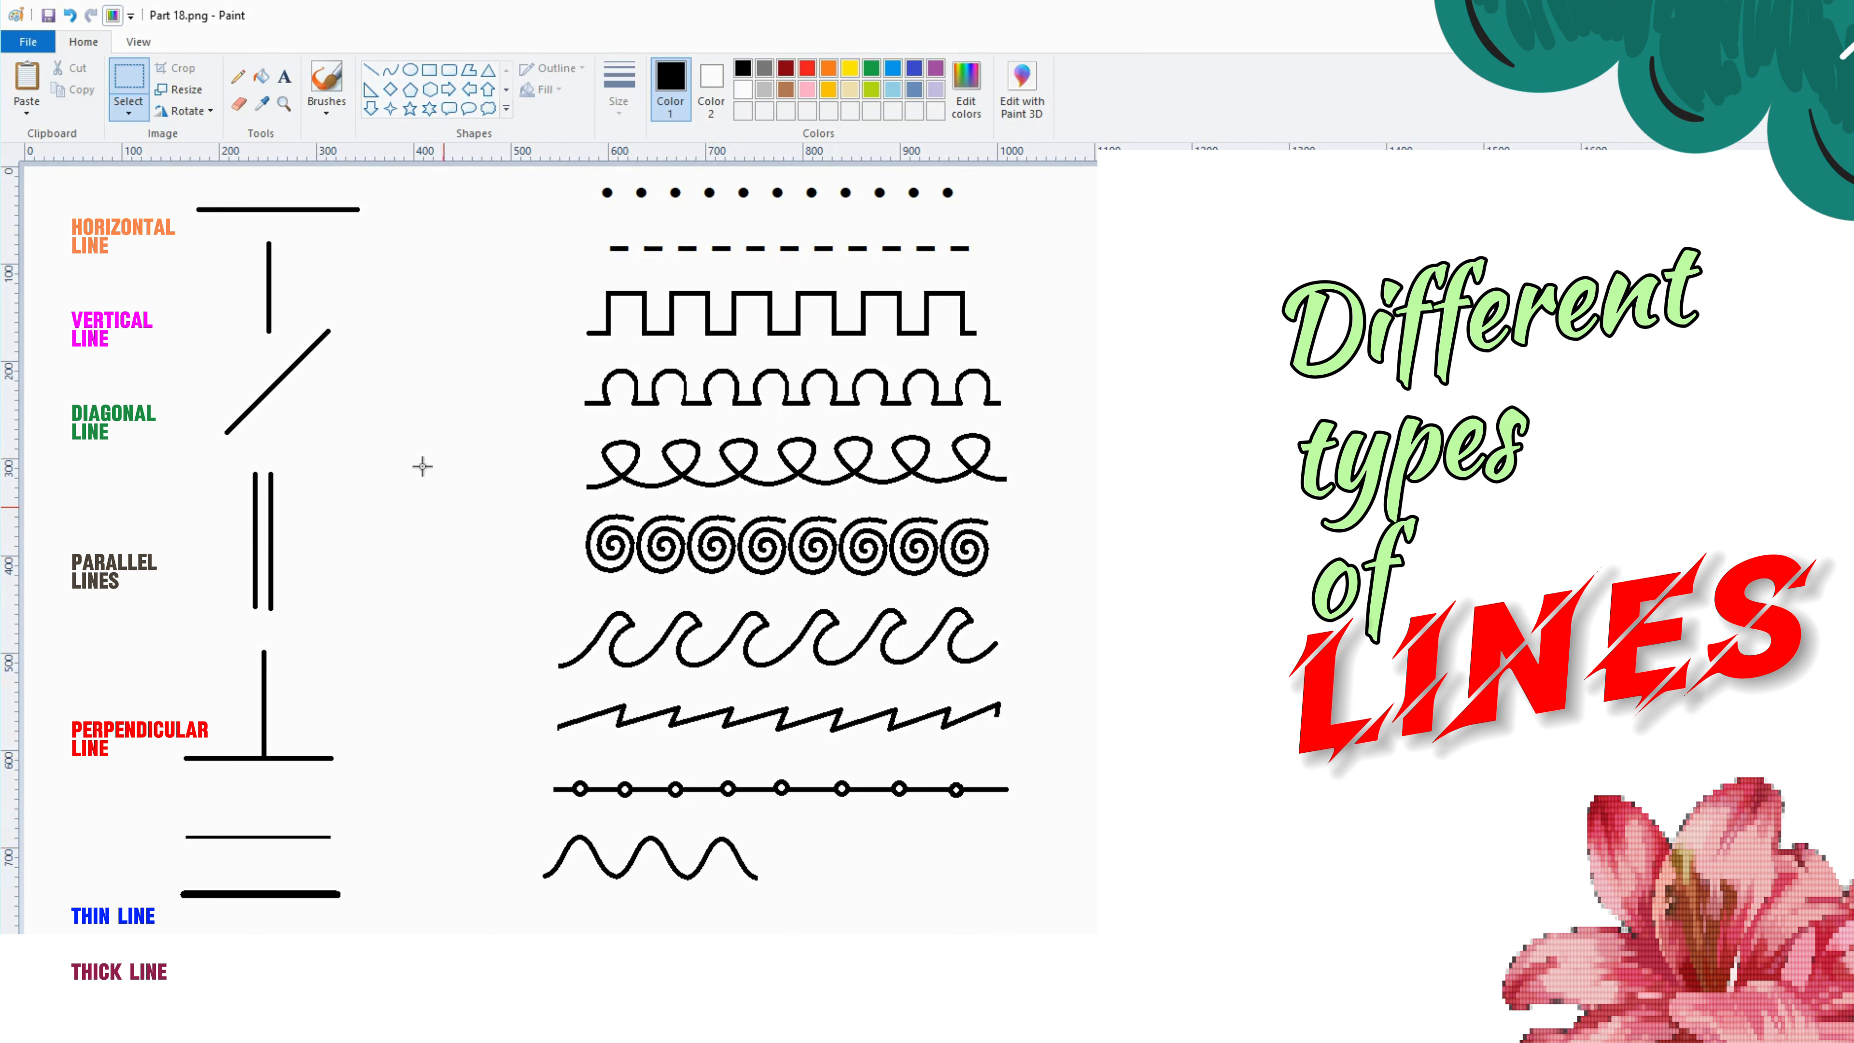
Step: Extend the wavy line with four more copies of the crest, making seven crests in total
click(26, 82)
drag(59, 205, 796, 867)
click(26, 81)
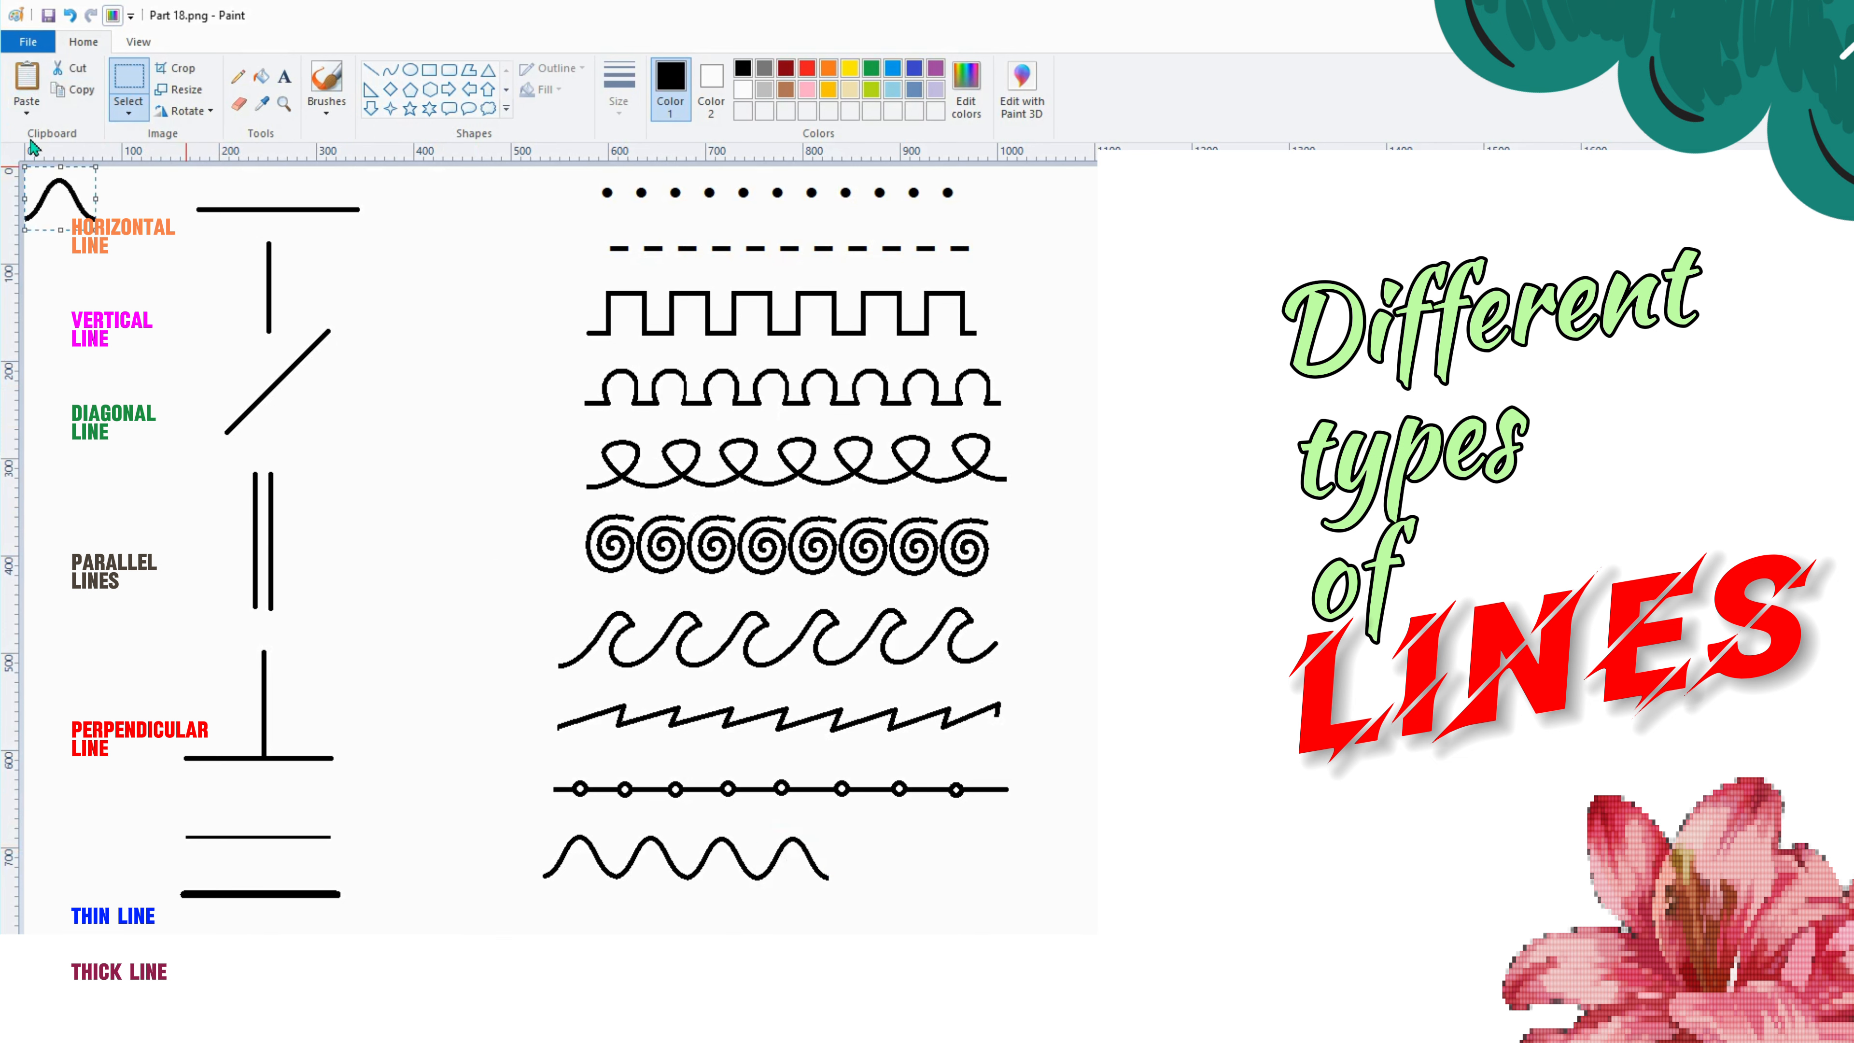
drag(58, 206, 861, 865)
click(27, 81)
drag(58, 206, 942, 861)
click(26, 82)
drag(58, 207, 1014, 851)
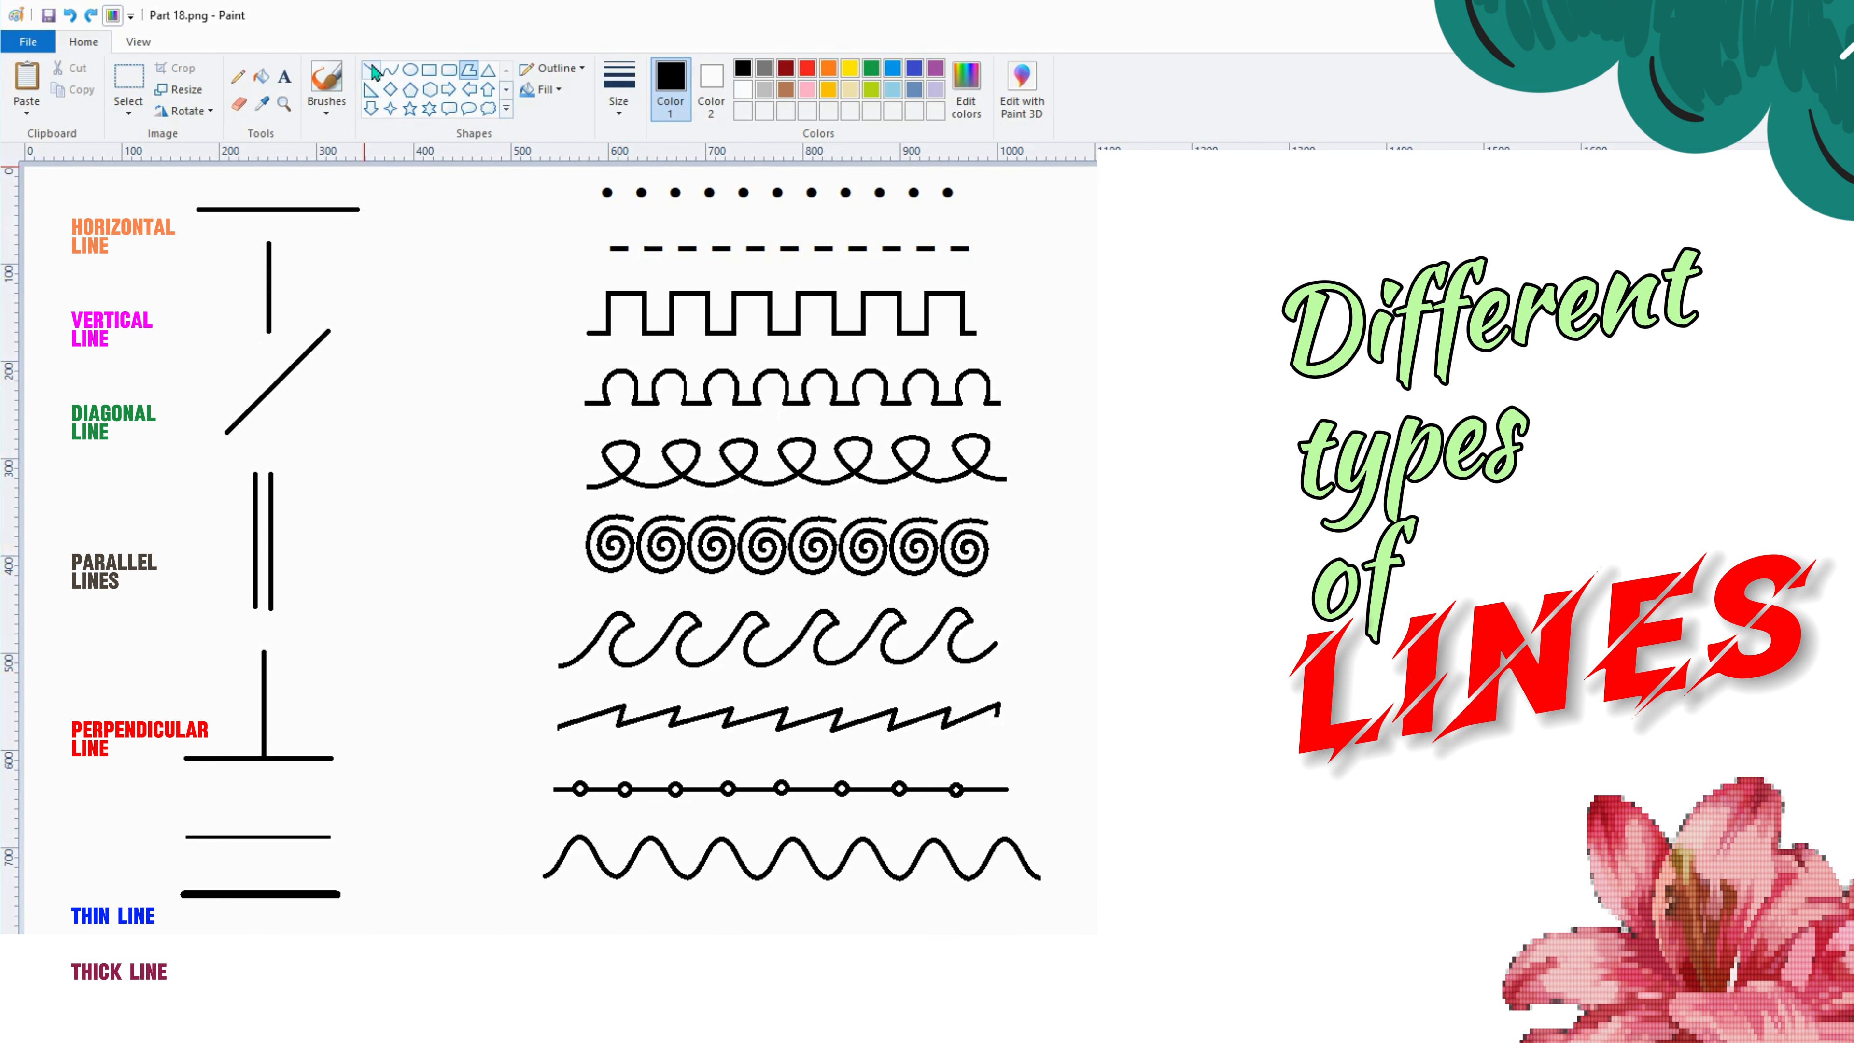
Step: Draw a pointed peak below the wavy line's start with the Line tool and attach a copy after it
click(372, 70)
drag(542, 926, 595, 920)
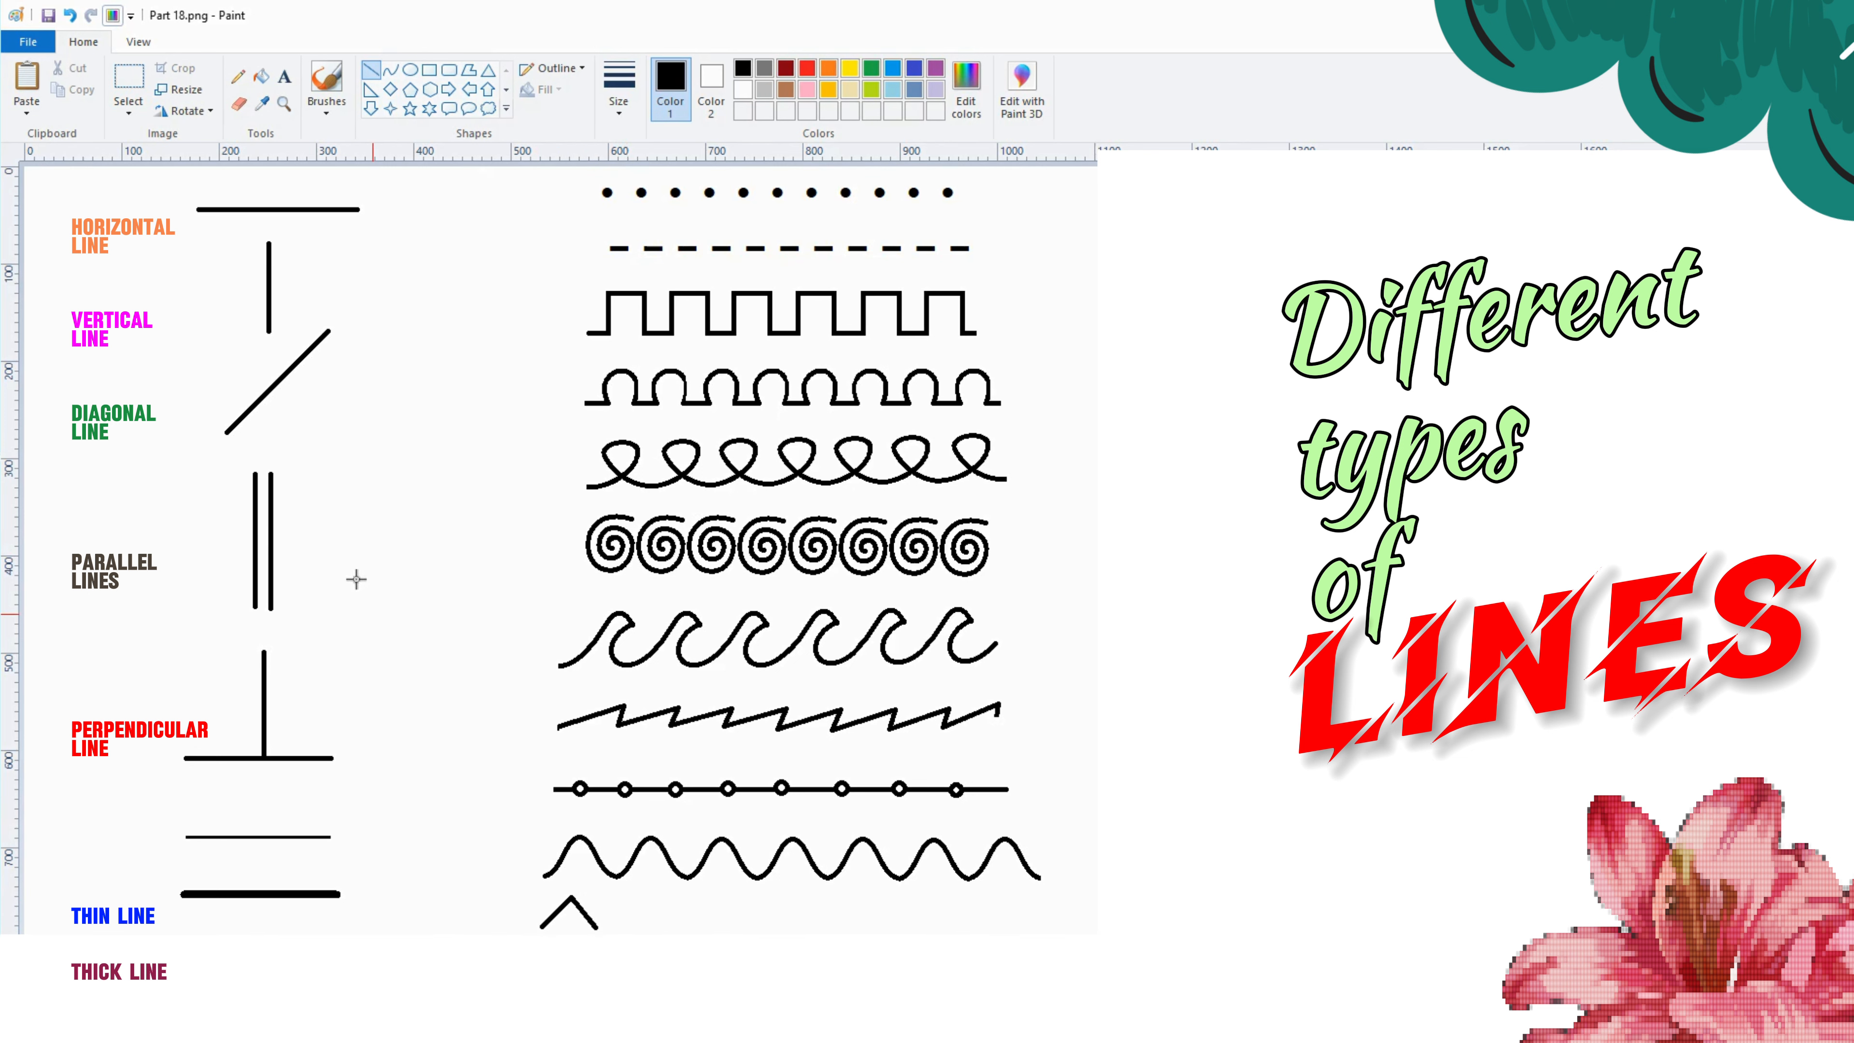
click(129, 79)
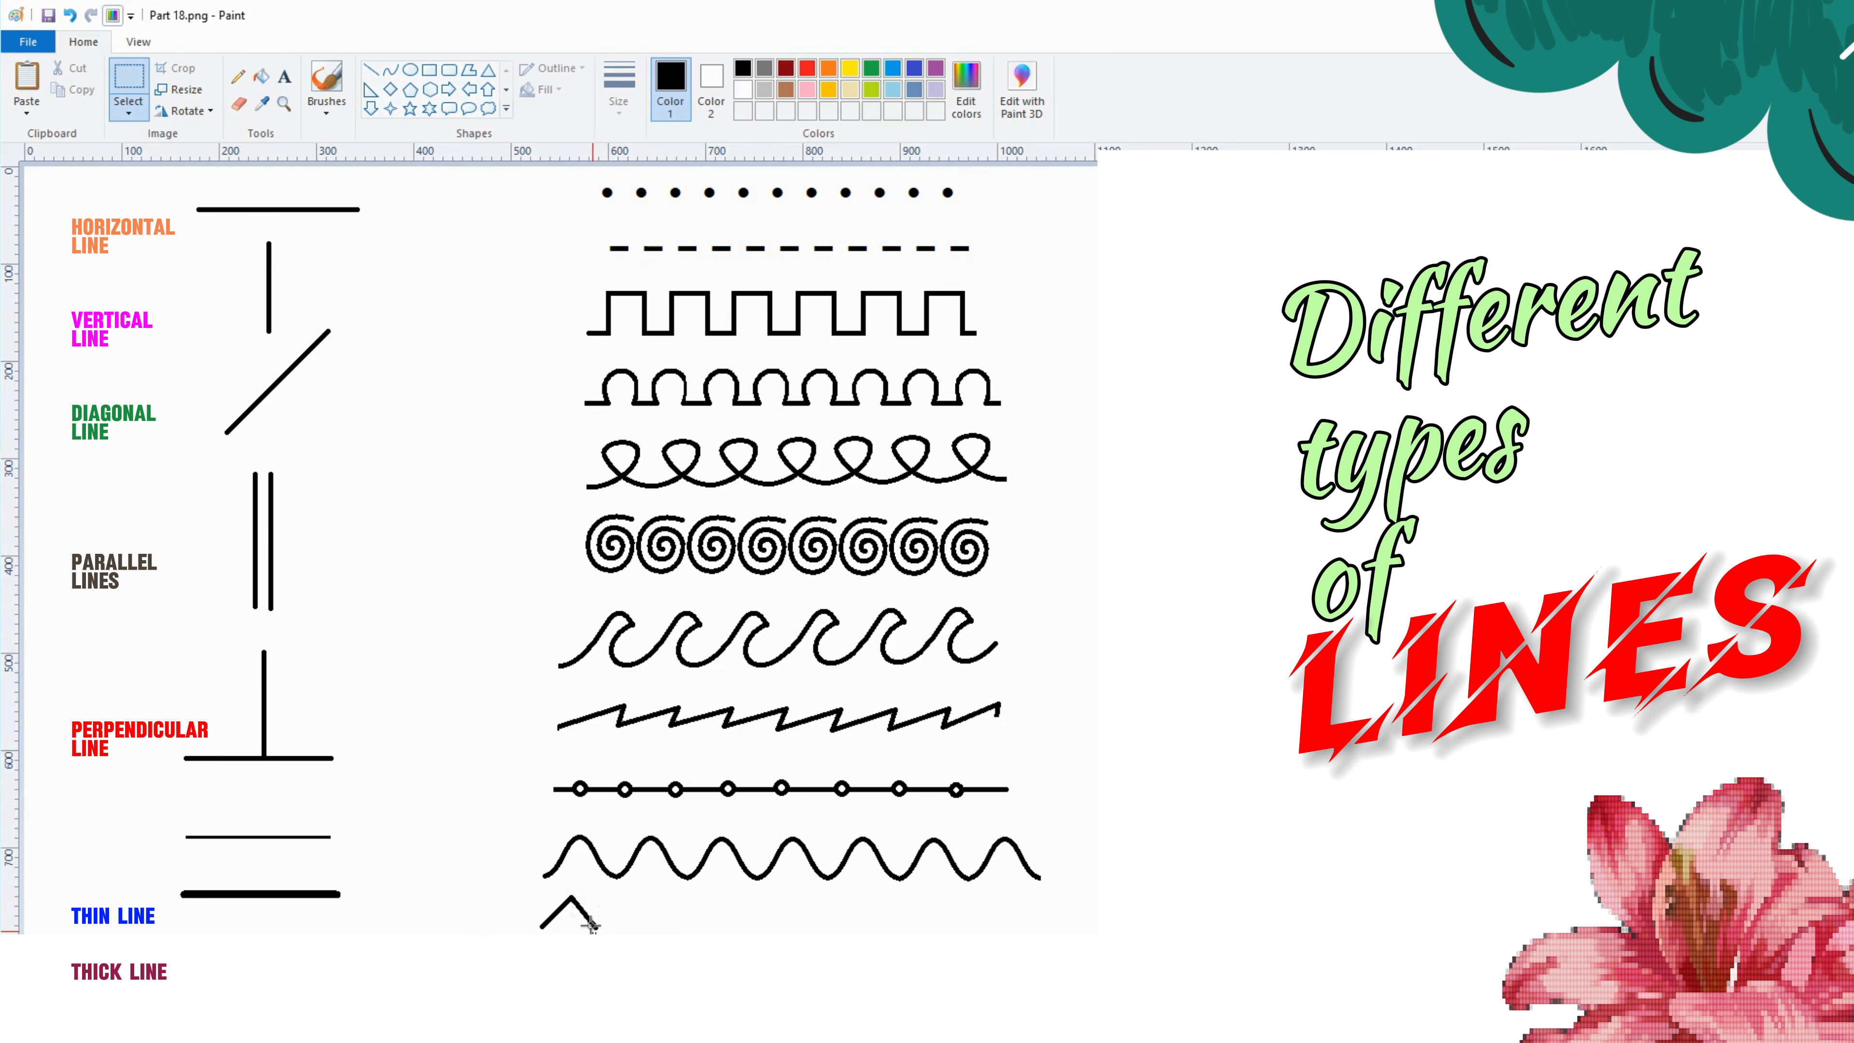
drag(574, 889, 541, 891)
click(73, 89)
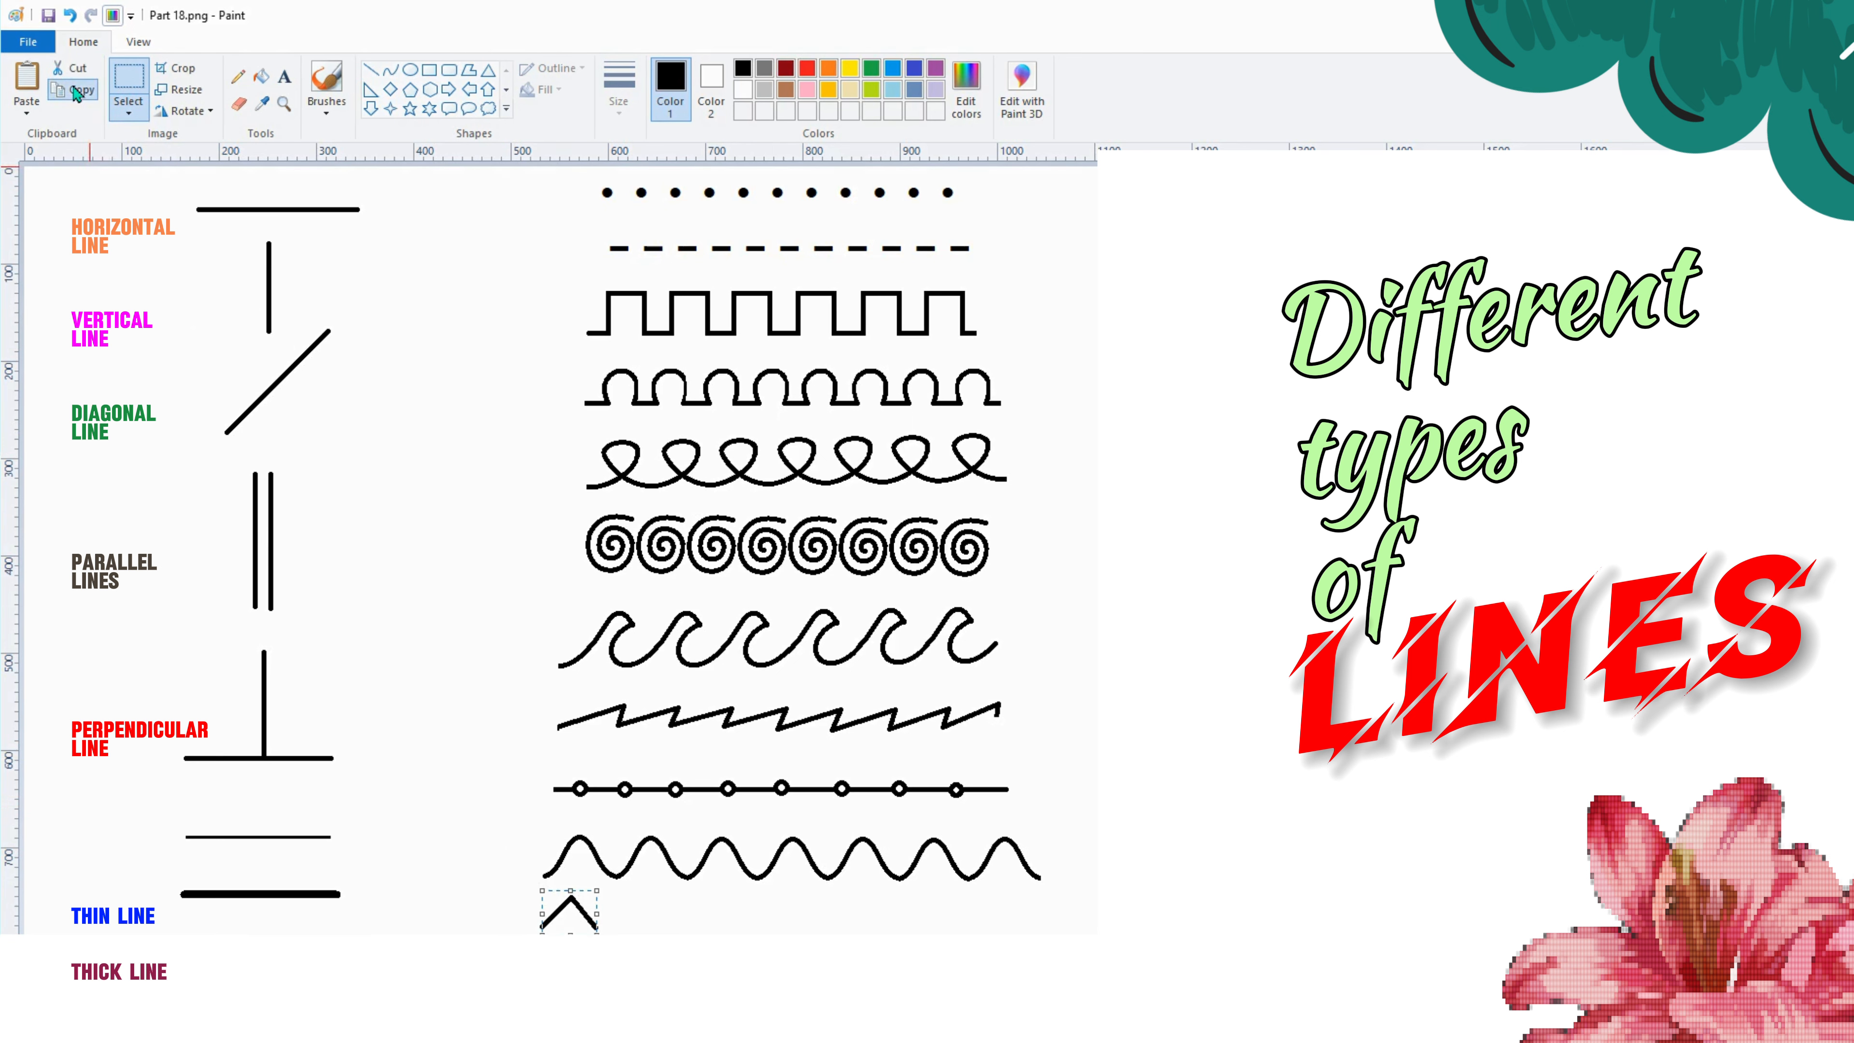
click(32, 86)
drag(57, 190, 632, 911)
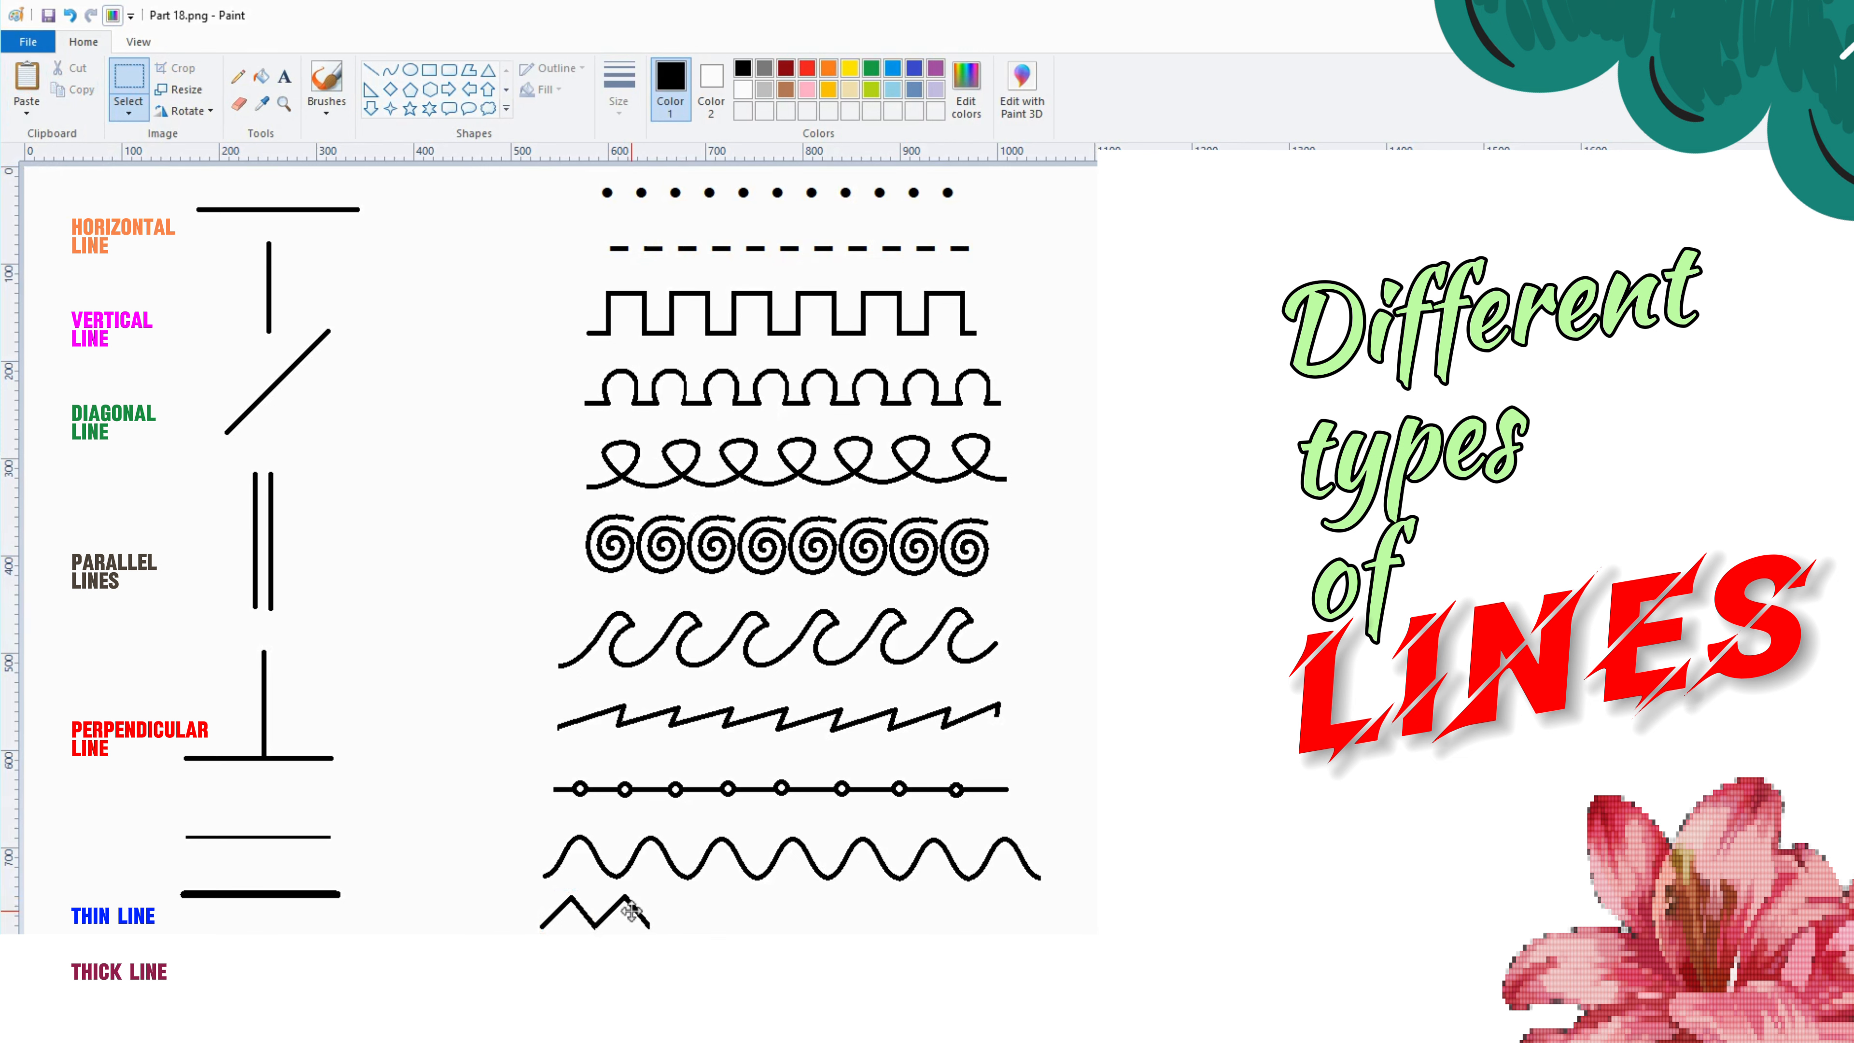
Step: Add three more copies of the pointed peak end to end, extending the zigzag to five peaks
click(27, 76)
drag(50, 184, 662, 913)
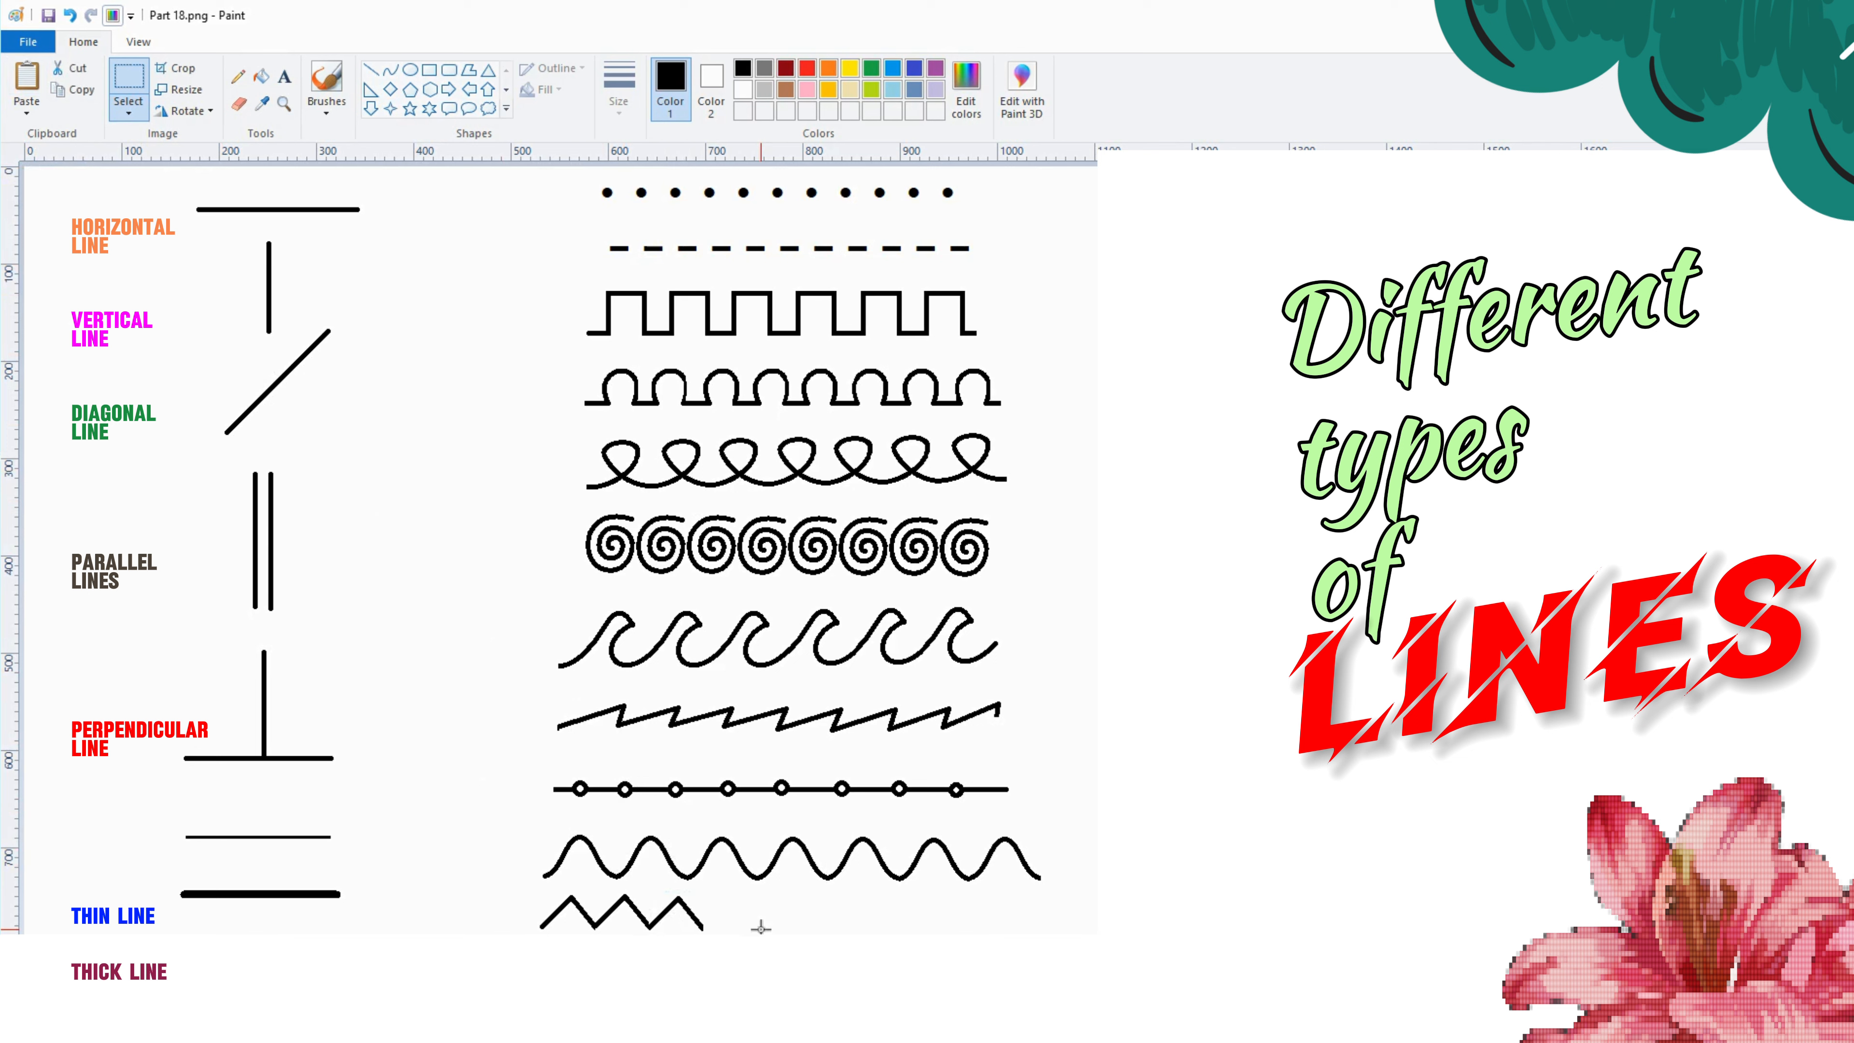
click(26, 77)
drag(50, 184, 728, 913)
key(ctrl+v)
drag(62, 180, 788, 913)
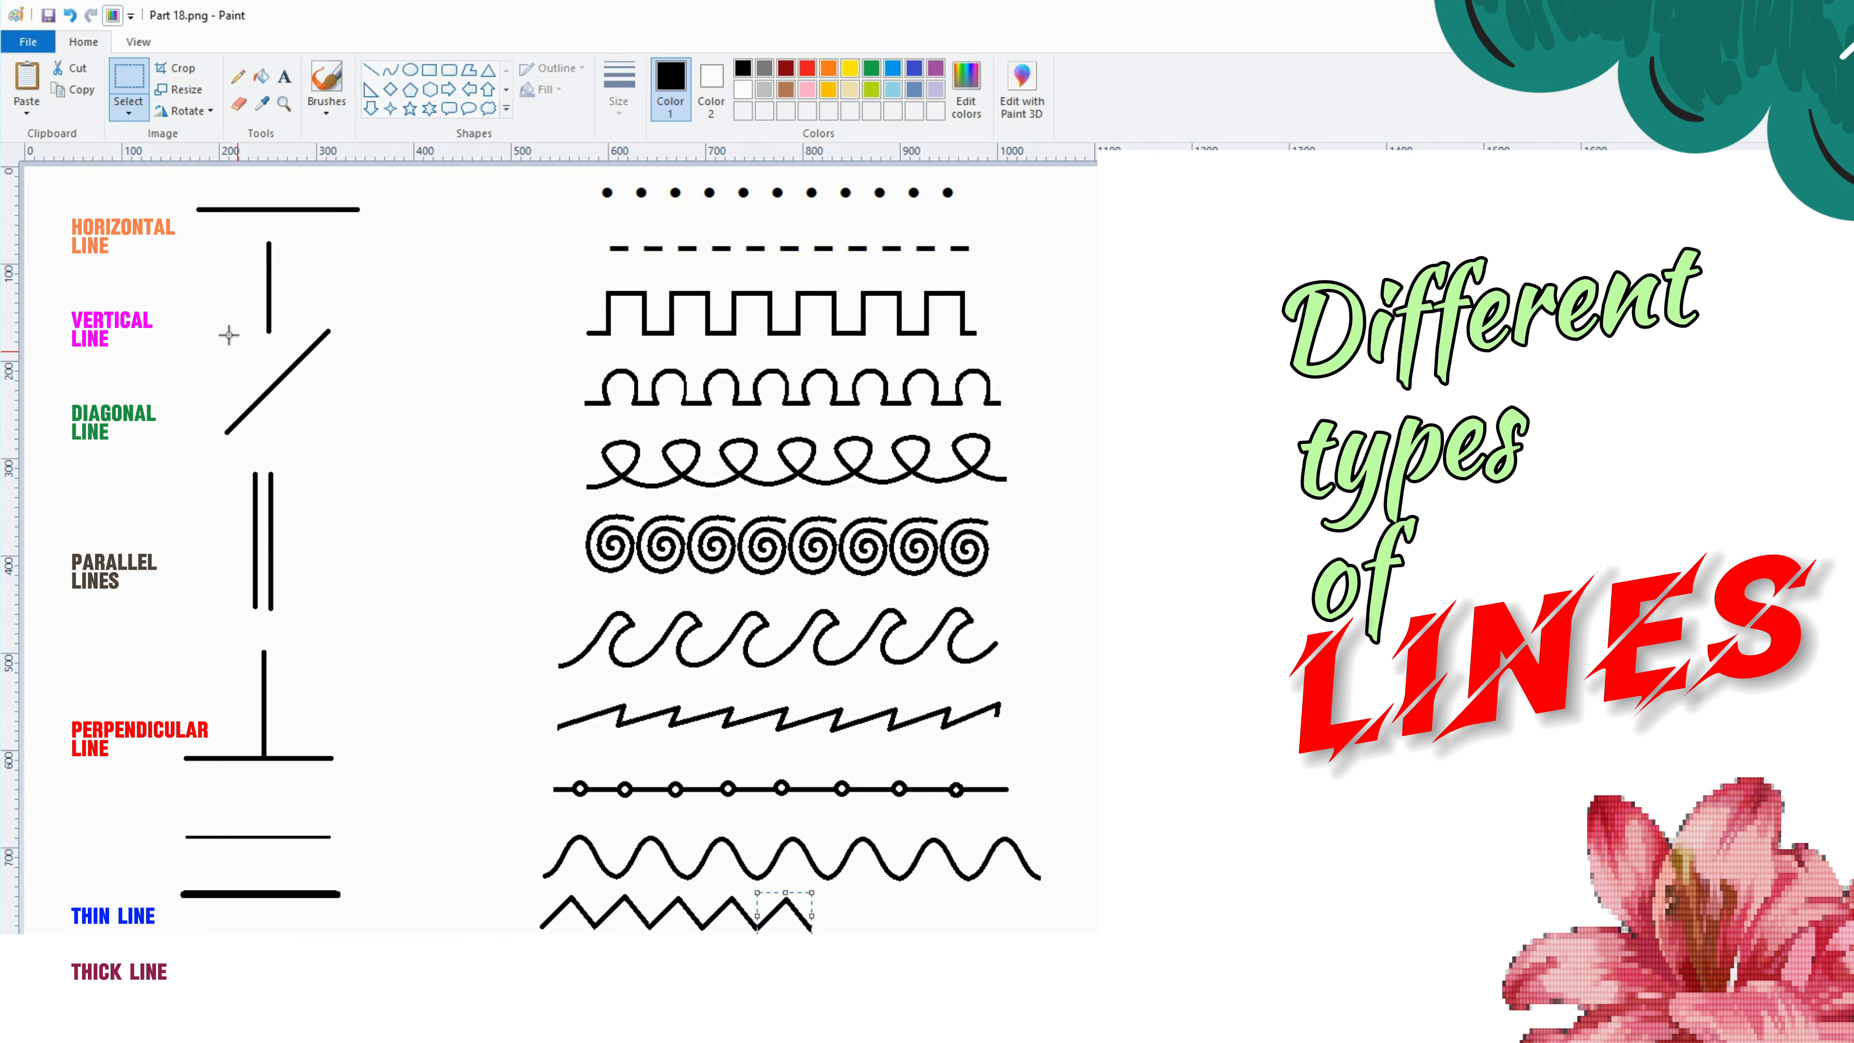
Step: Complete the zigzag with four more copies of the peak, making nine peaks across the wavy line's width
click(26, 77)
drag(50, 184, 843, 913)
click(26, 76)
drag(50, 184, 892, 910)
click(26, 77)
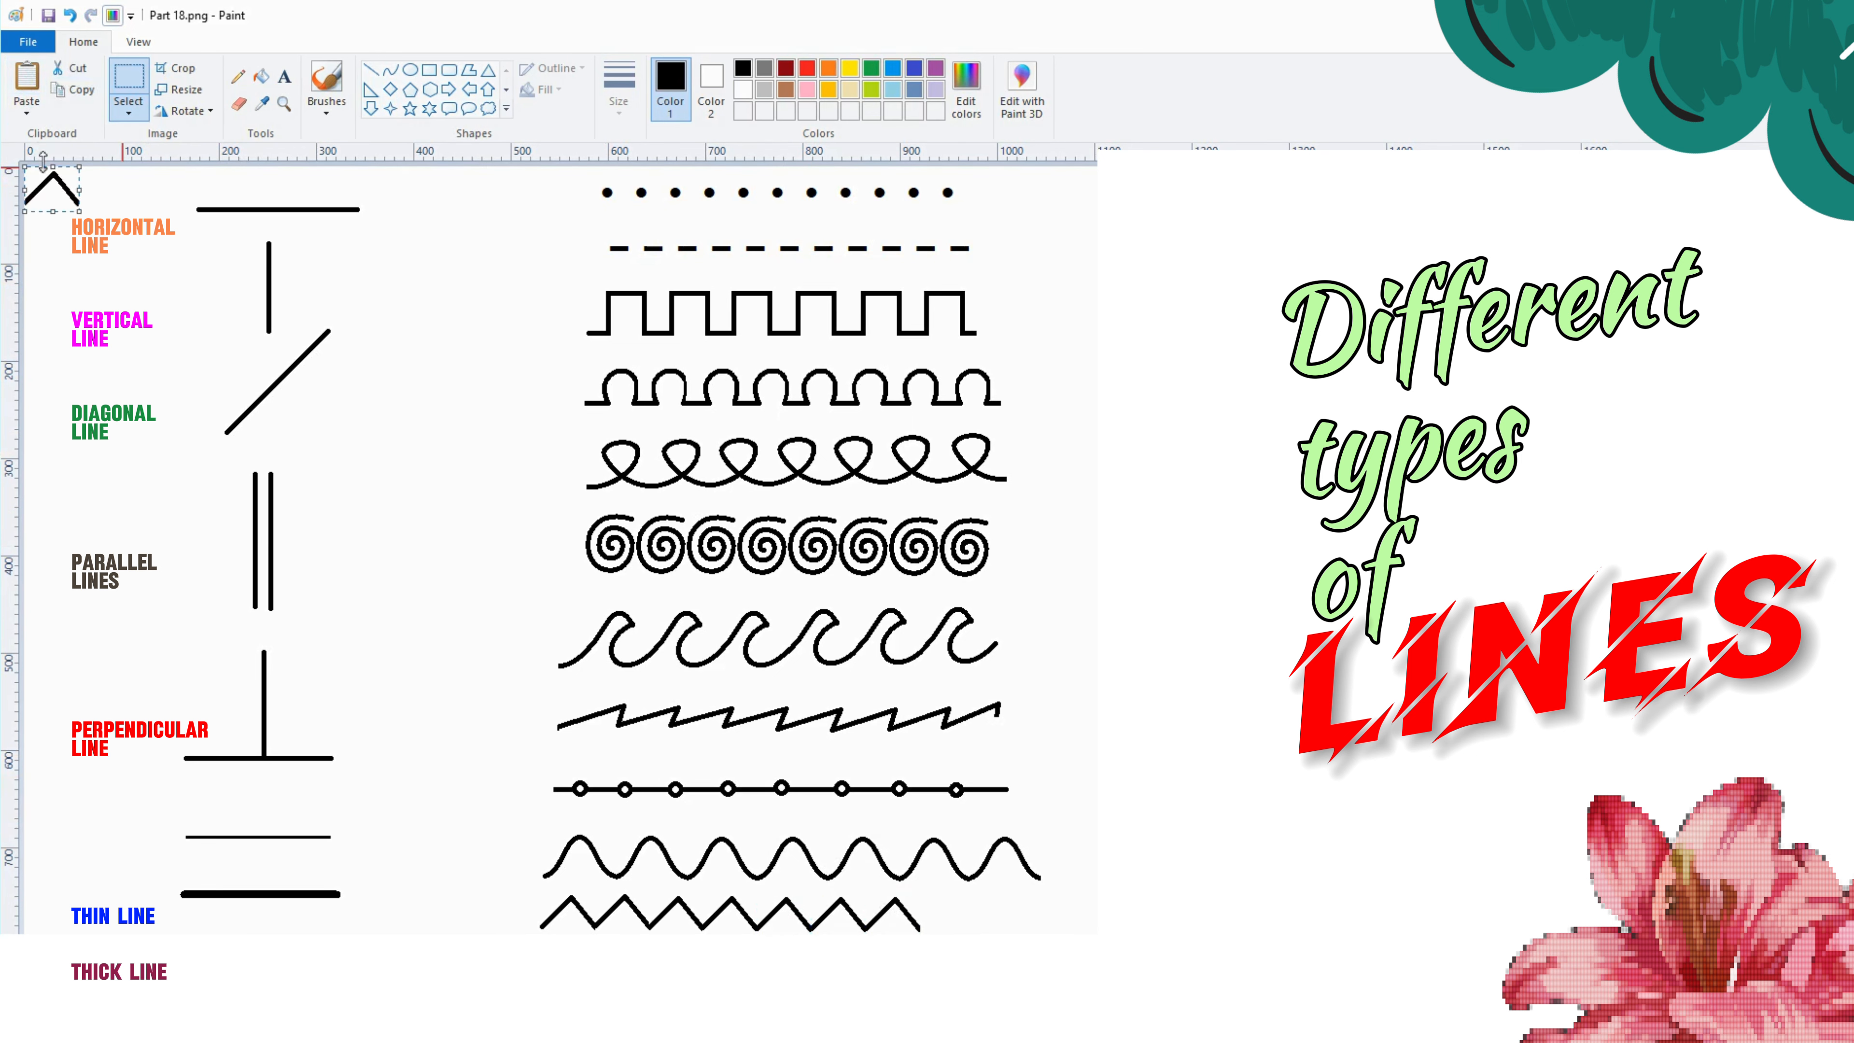
drag(43, 157, 938, 882)
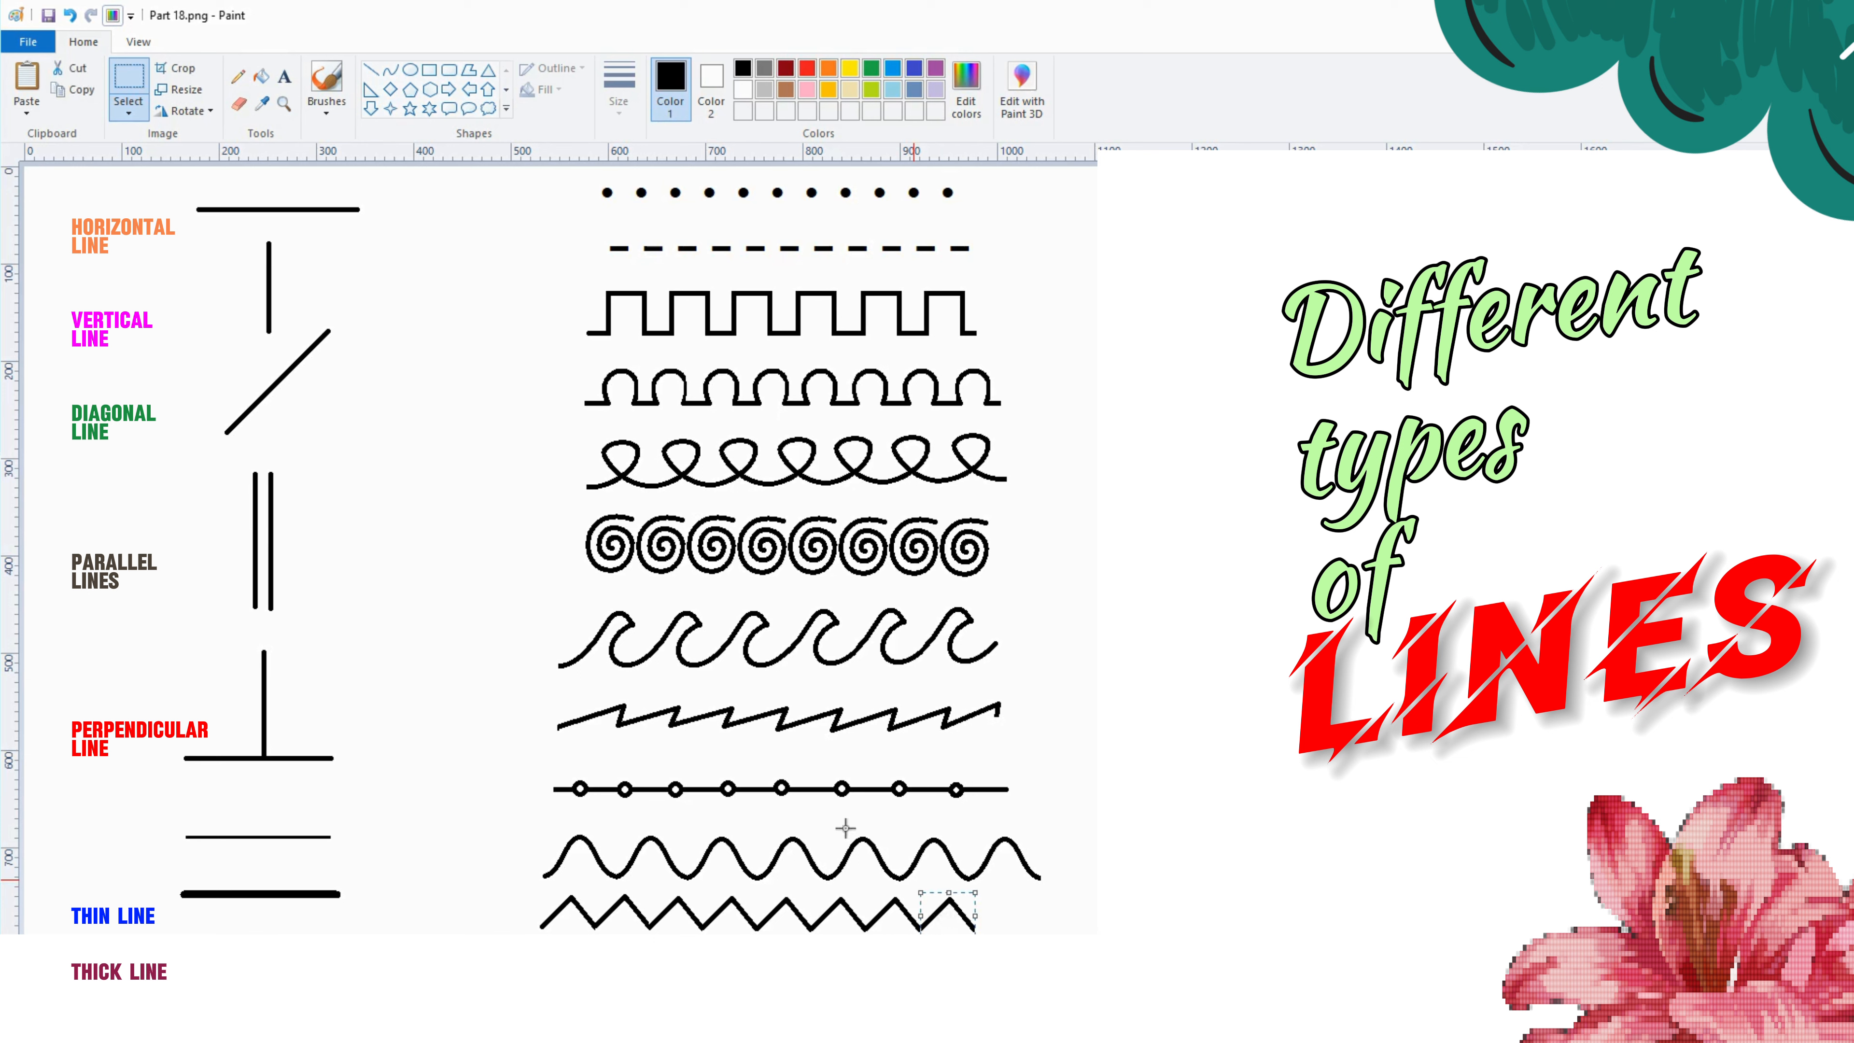
click(26, 77)
drag(50, 182, 1005, 918)
Step: Select the wavy line and nudge it up about 10 pixels, away from the zigzag below
drag(527, 820, 1132, 892)
key(Up)
key(Up)
key(Up)
key(Up)
key(Up)
key(Up)
key(Up)
key(Up)
key(Up)
key(Up)
Step: Select the circled line and the wavy line together and nudge them up about 7 pixels
drag(510, 760, 1055, 880)
key(Up)
key(Up)
key(Up)
key(Up)
key(Up)
key(Up)
key(Up)
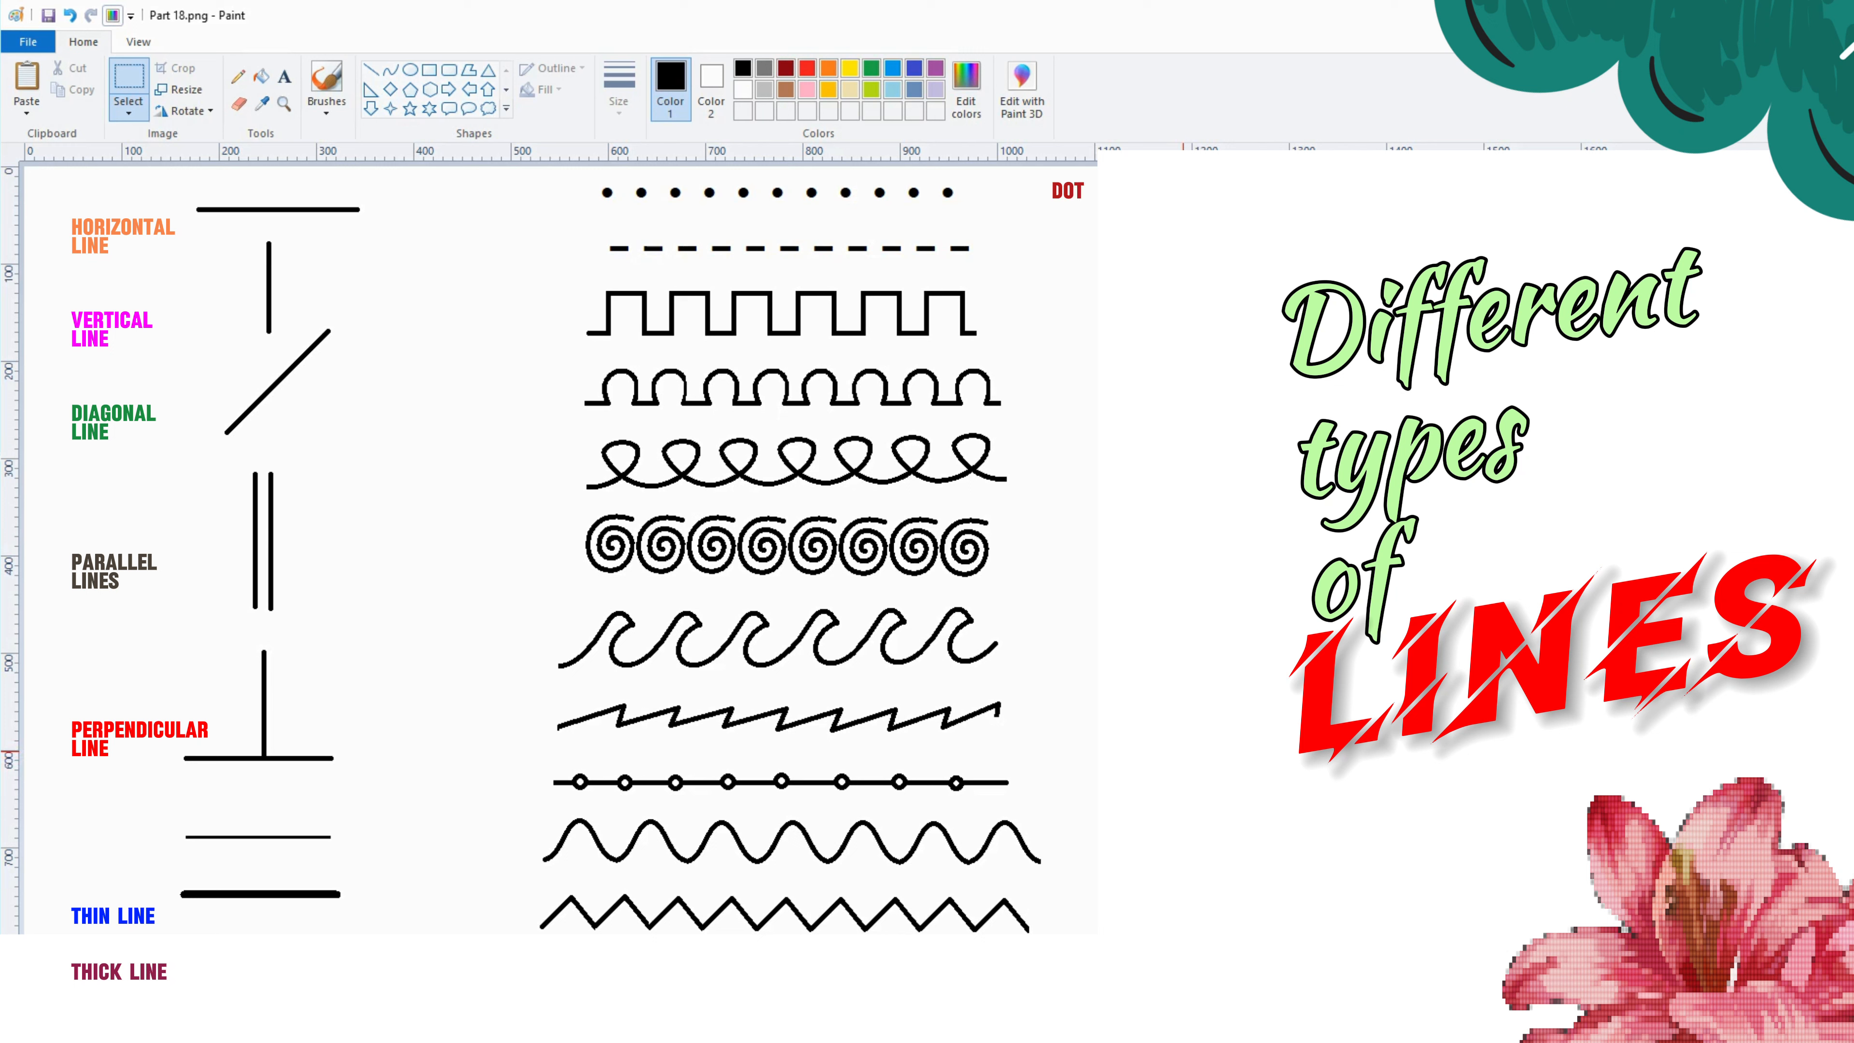